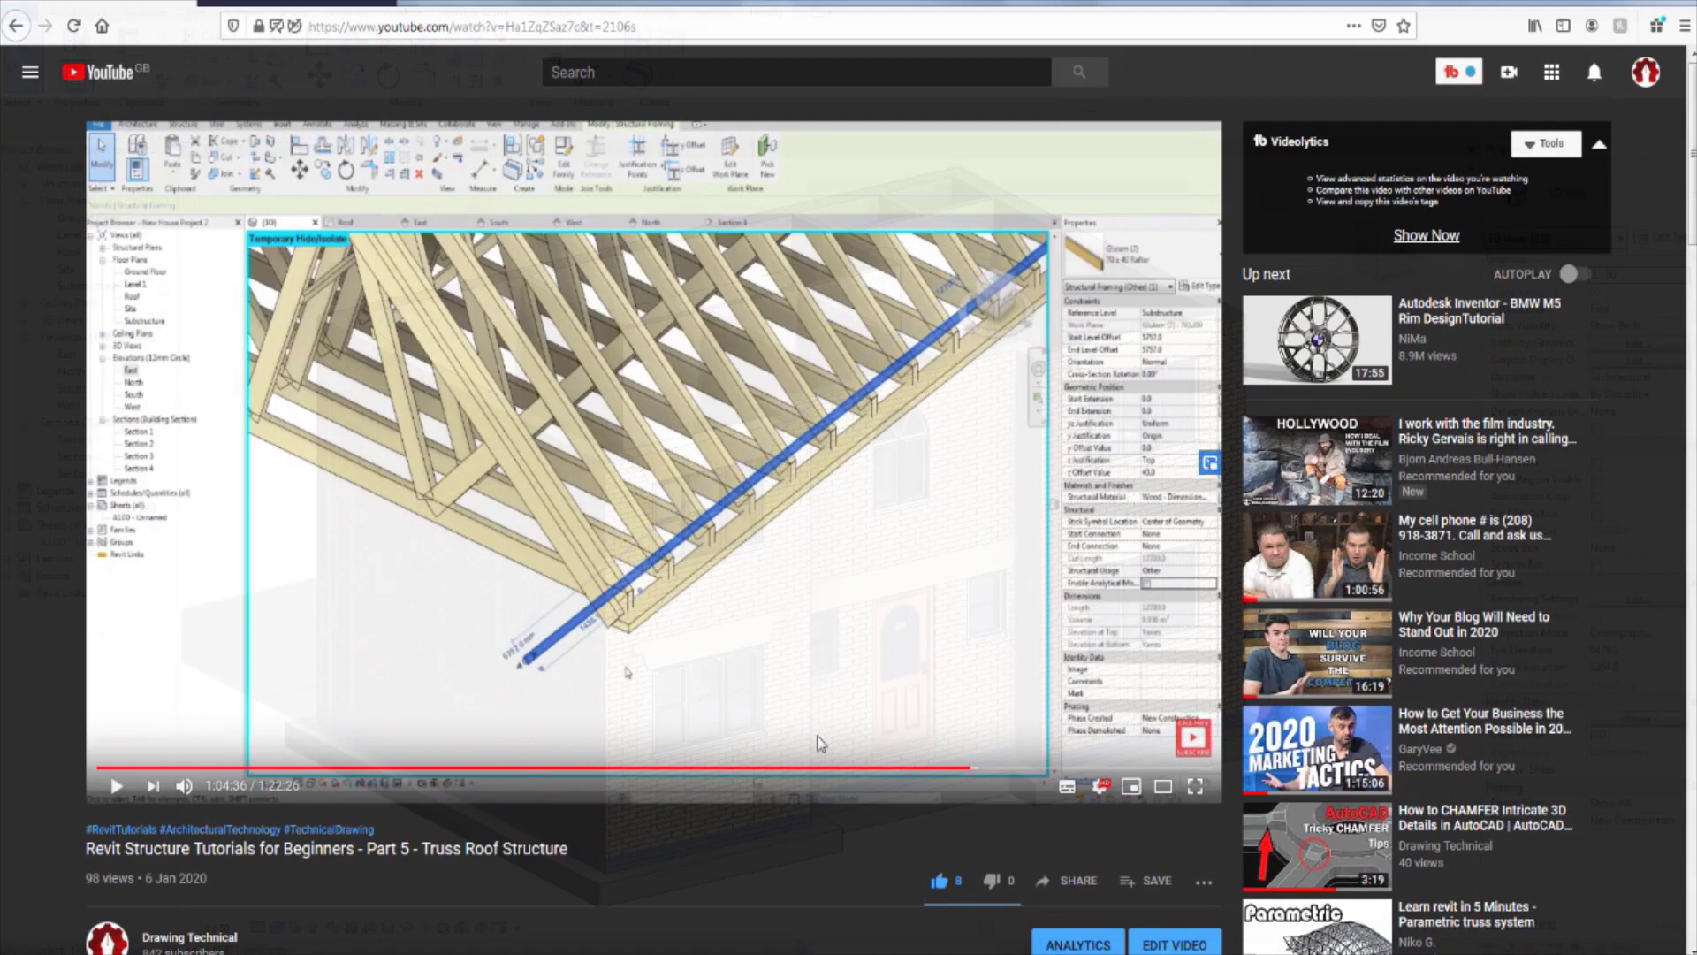
- Skim the Technical Draft article on joining roofs, from the starting house model to the illustrated roof-join stage
scroll(817, 734, down, 5)
scroll(810, 717, down, 3)
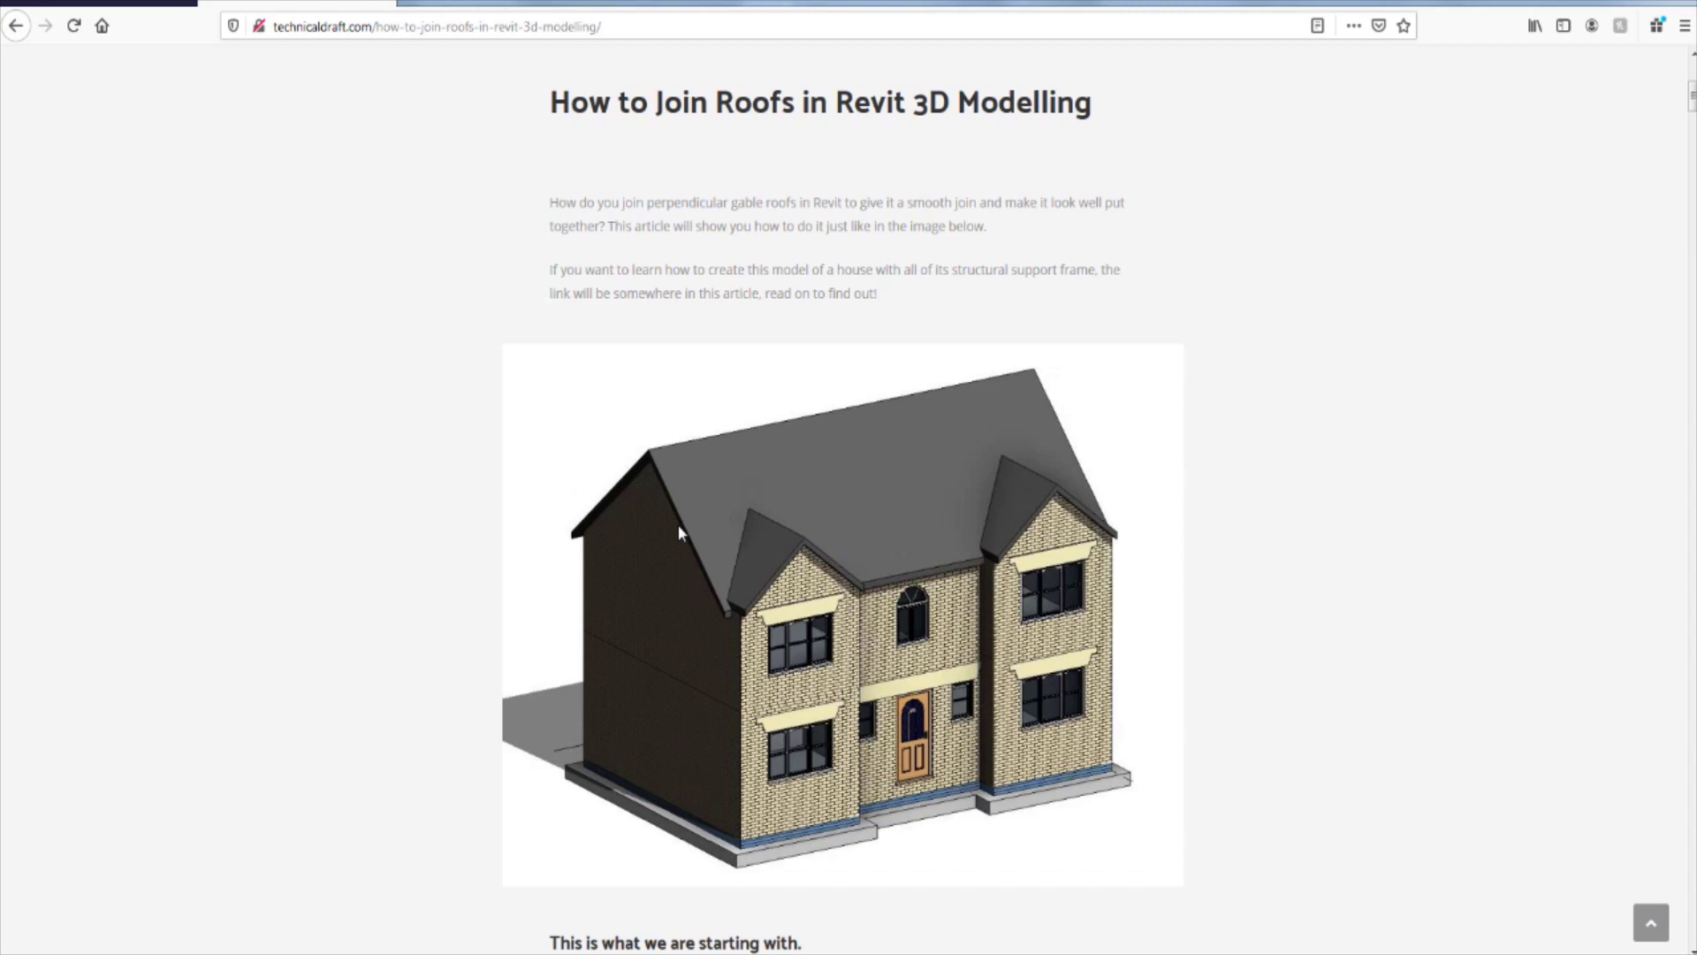
scroll(679, 530, down, 15)
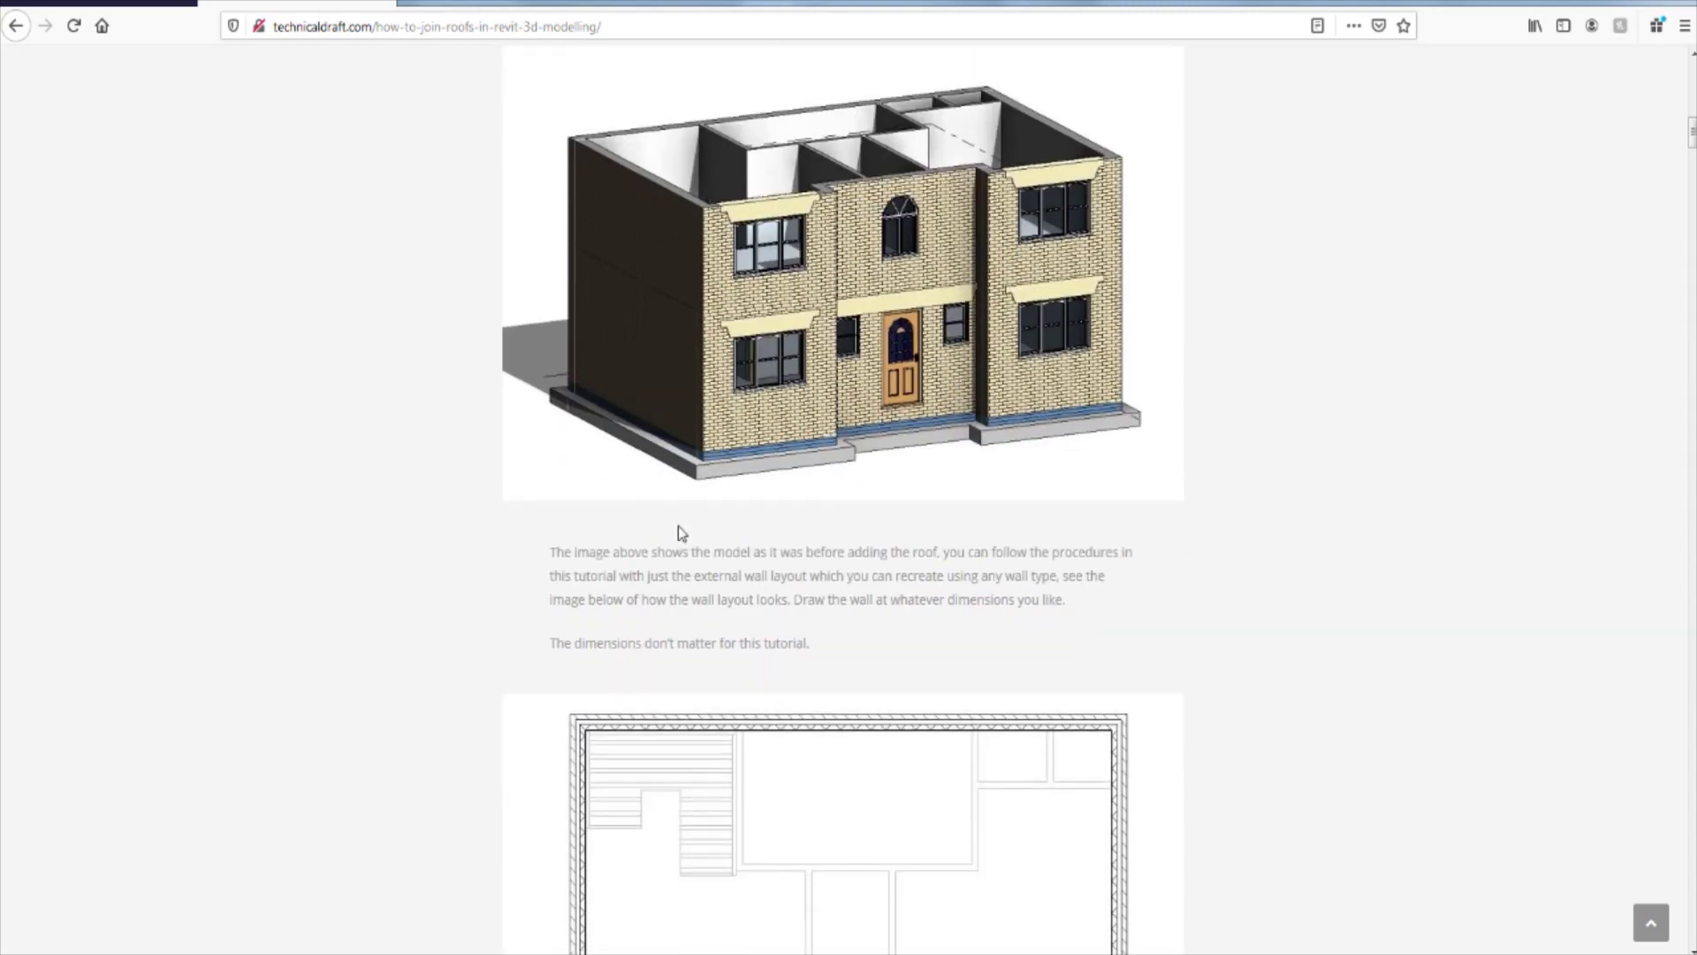
scroll(722, 485, down, 15)
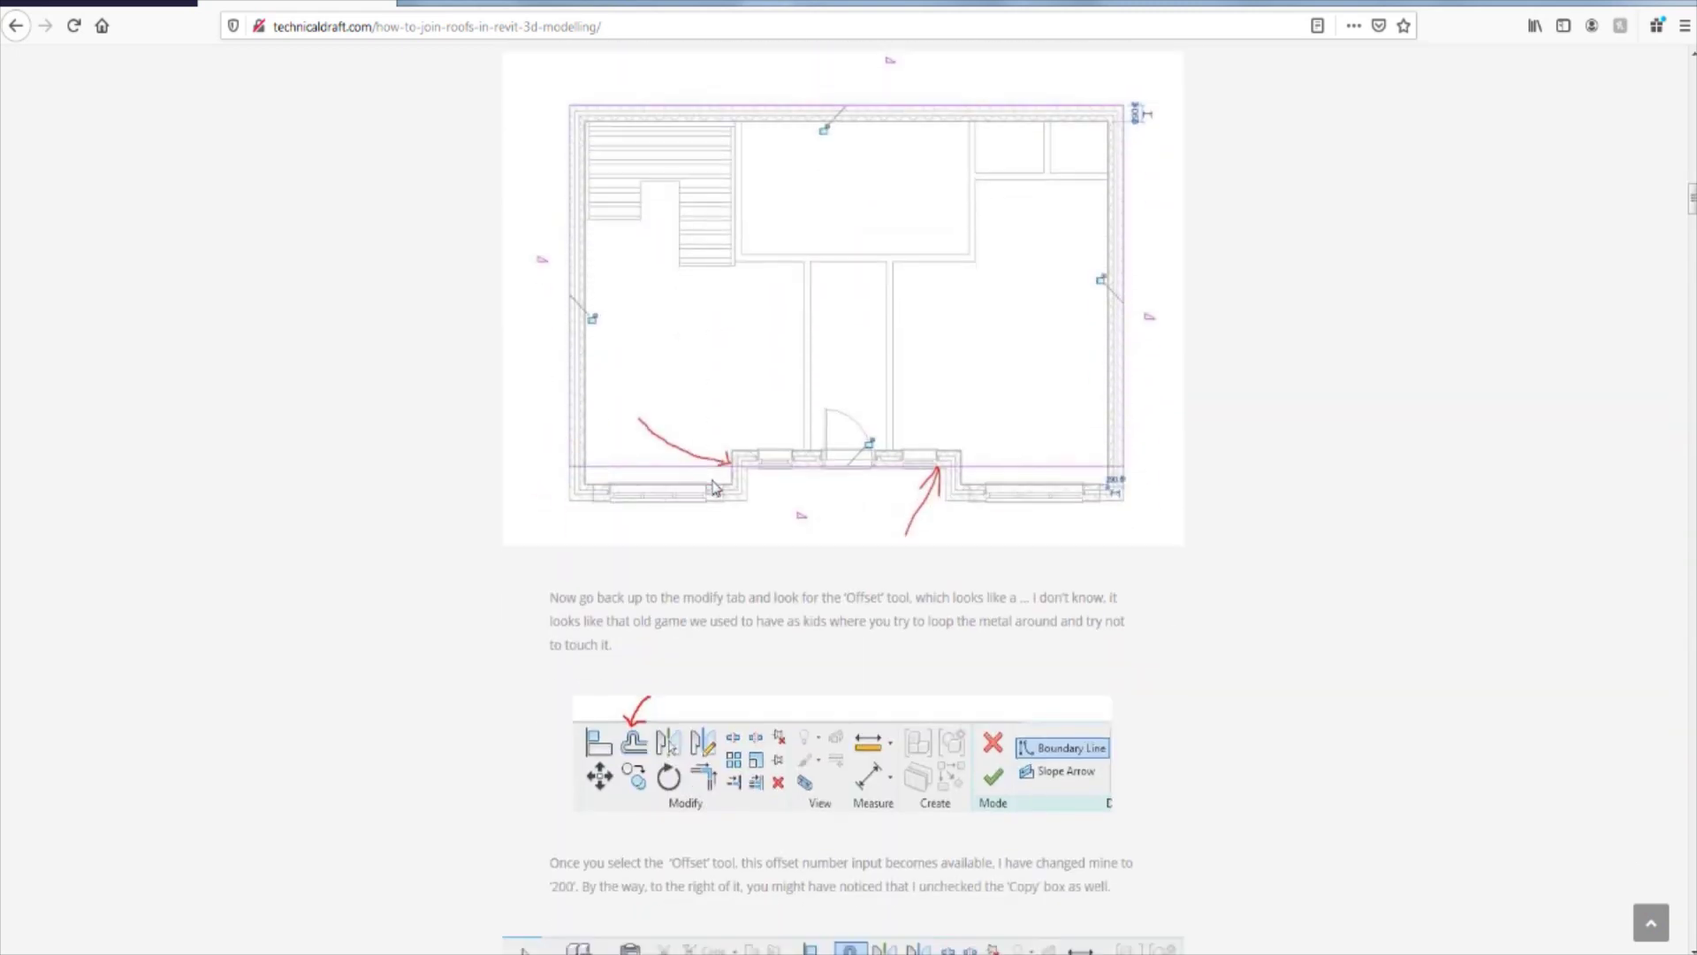
scroll(725, 490, down, 15)
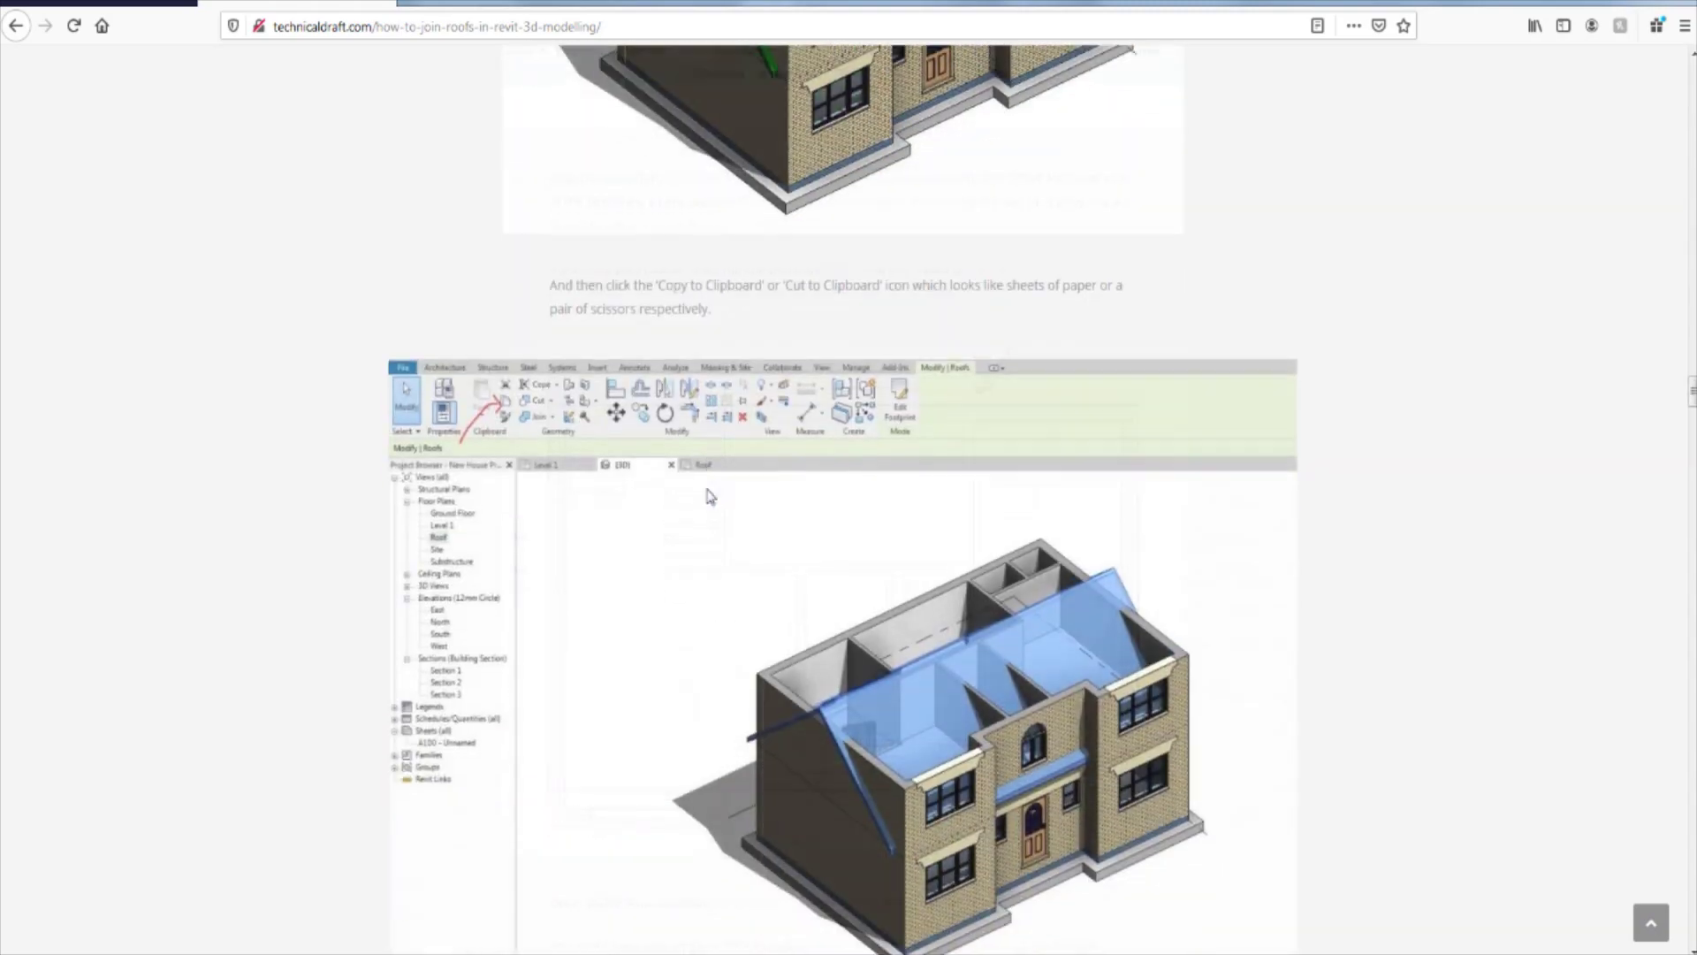
scroll(746, 490, down, 15)
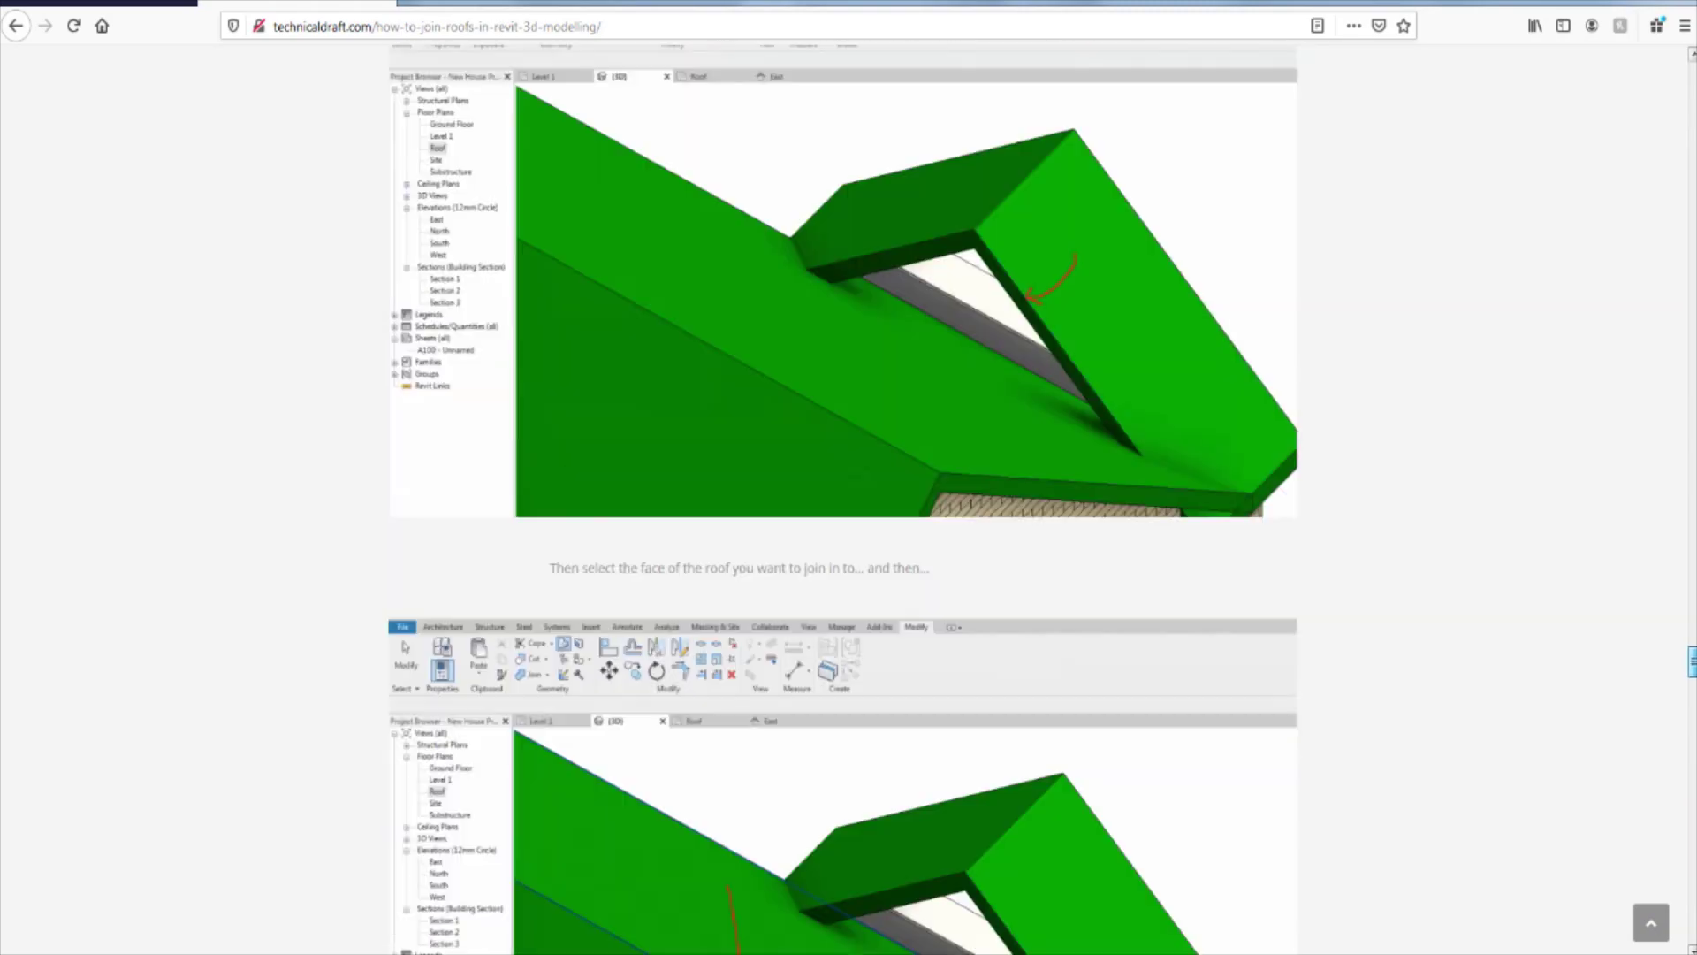
drag(1692, 668, 1687, 758)
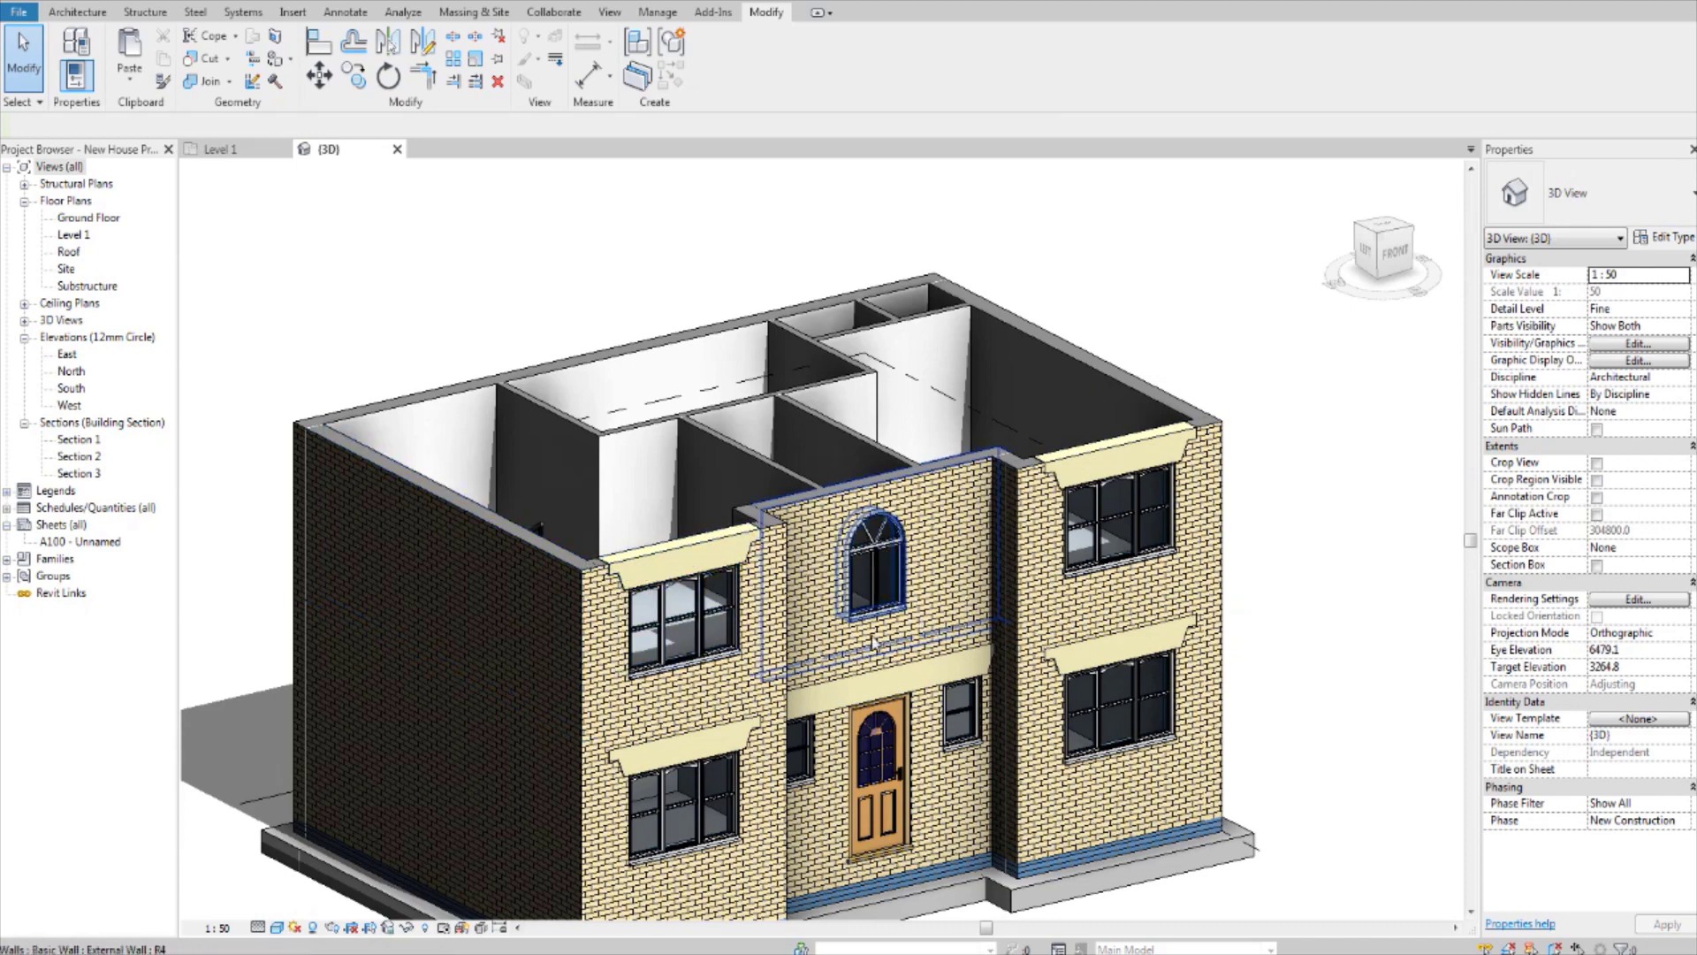
- Switch to Revit and open the Roof floor plan of the house model
mouse_move(747, 558)
shift+middle_down()
mouse_move(776, 534)
mouse_move(796, 548)
shift+middle_up()
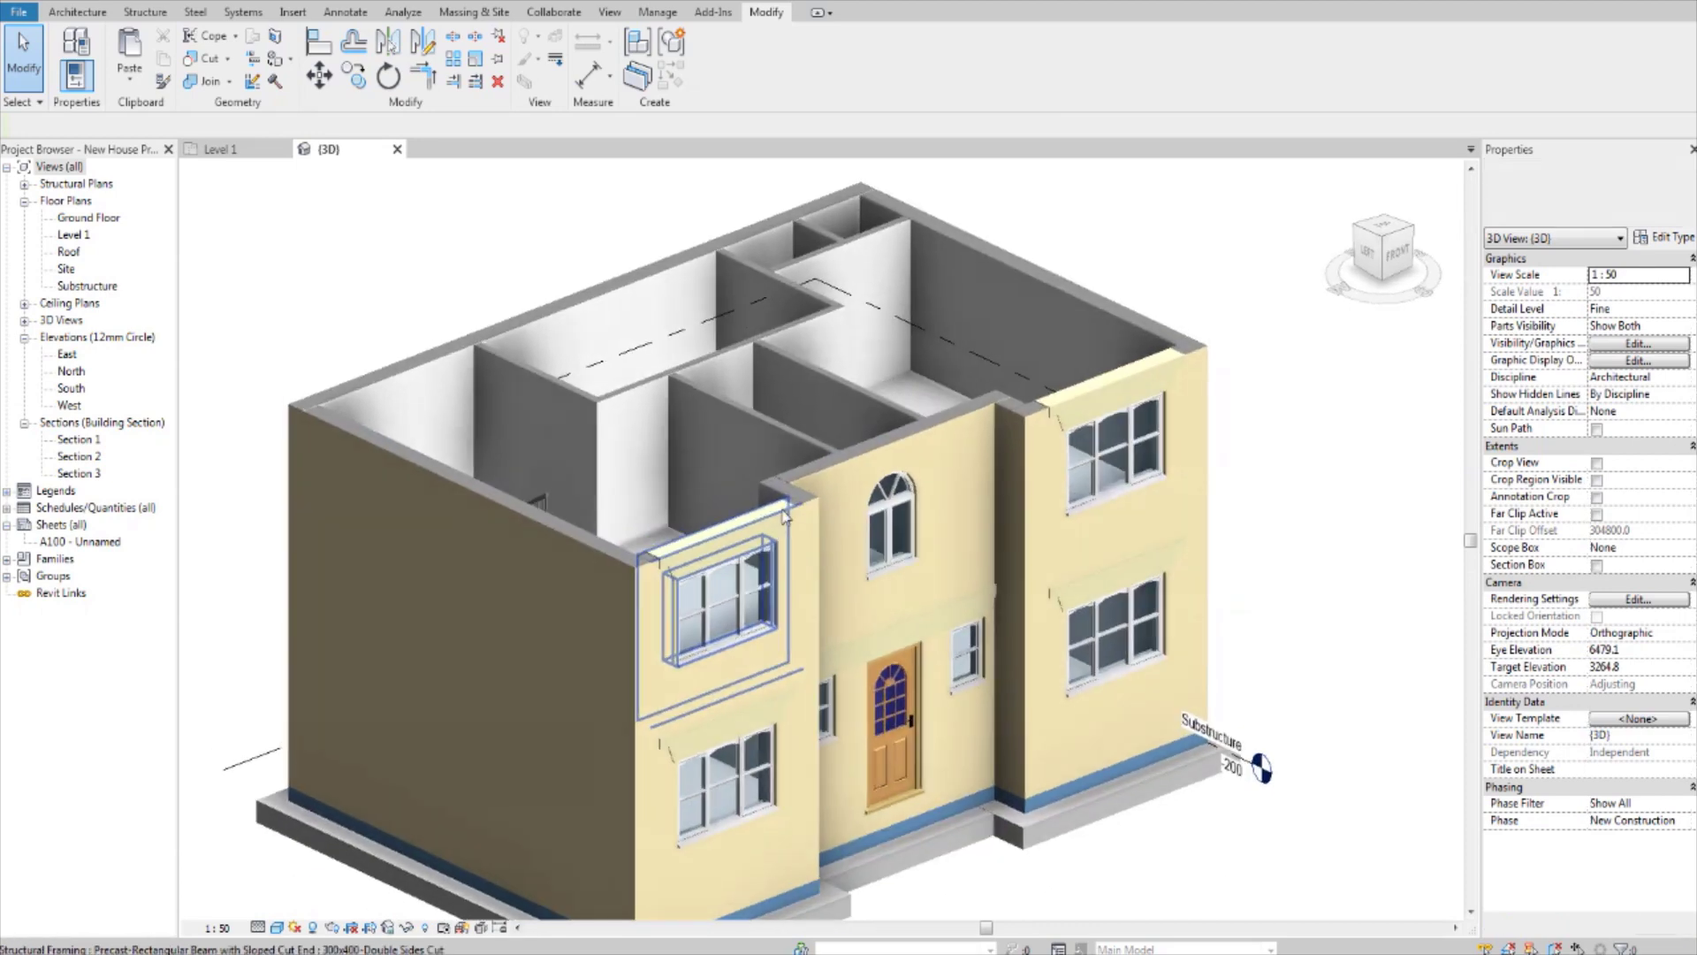
scroll(655, 553, down, 2)
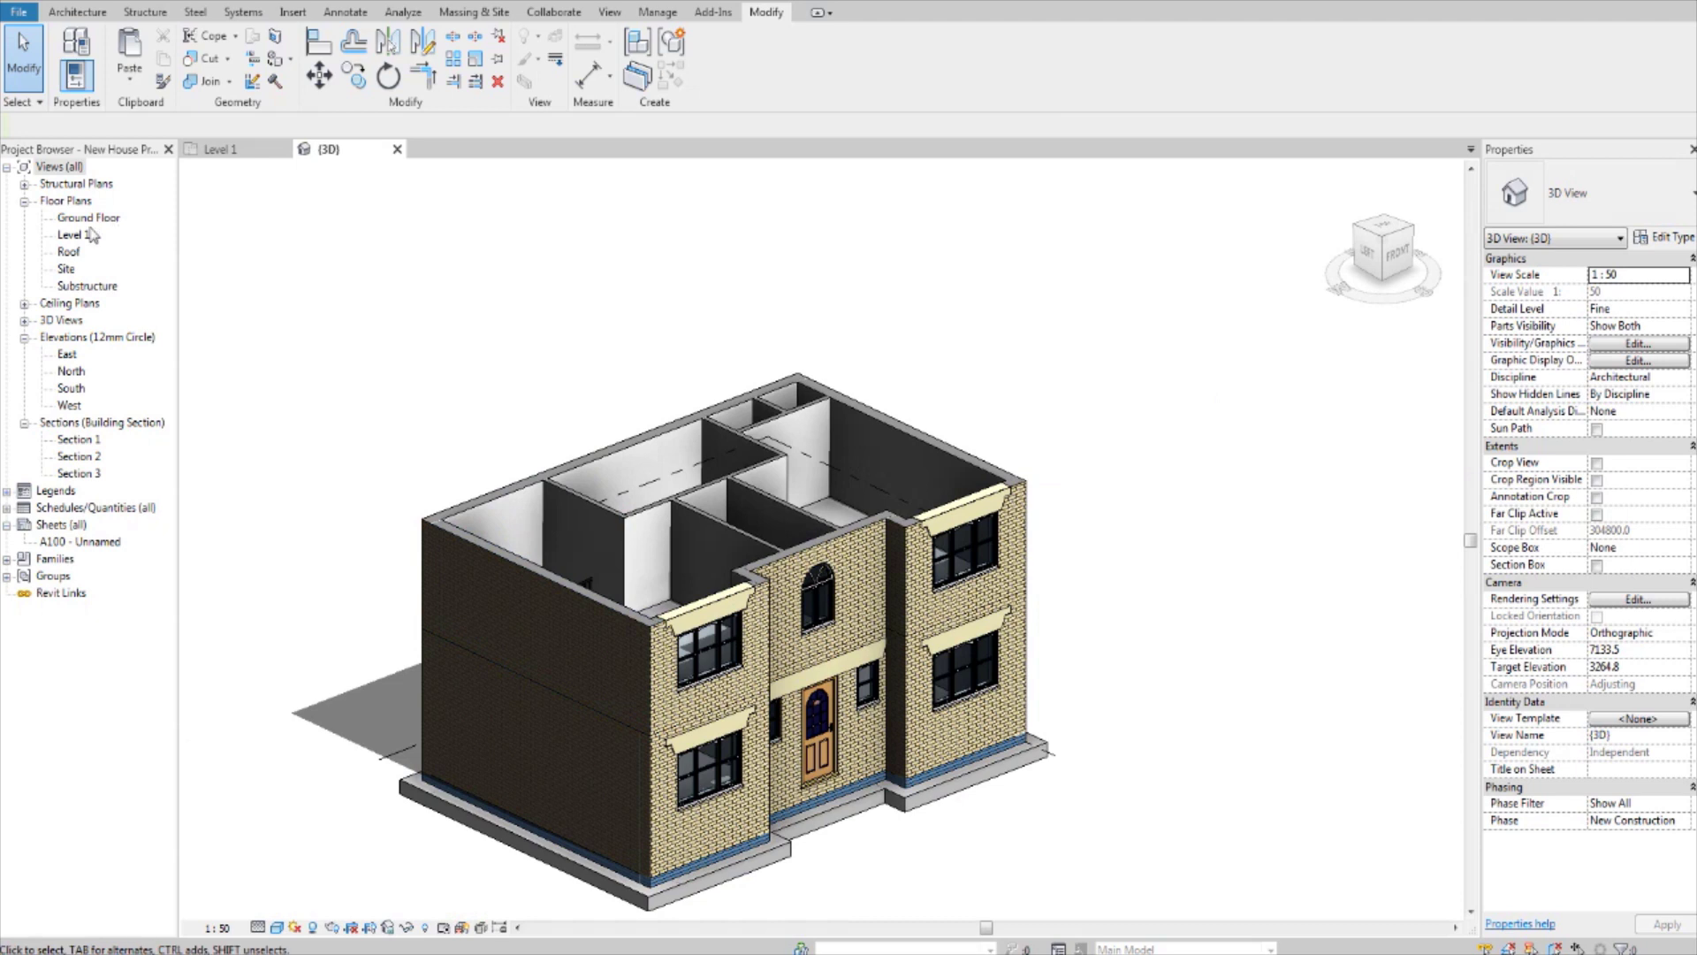
double_click(71, 253)
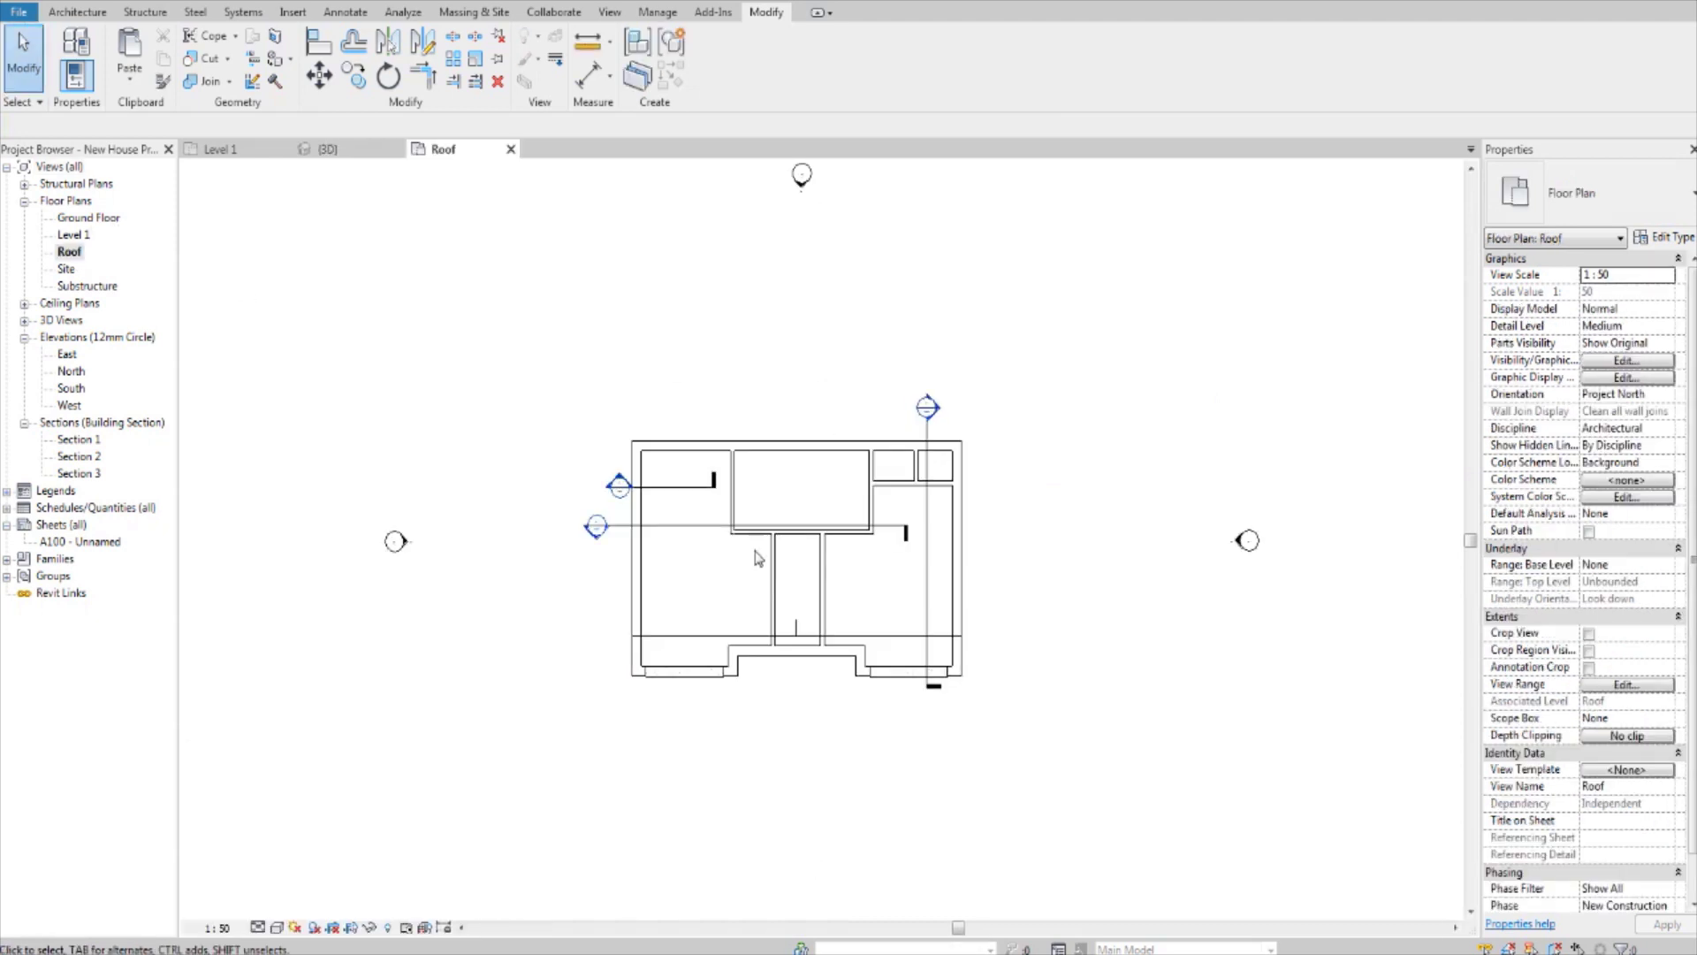
scroll(755, 557, up, 3)
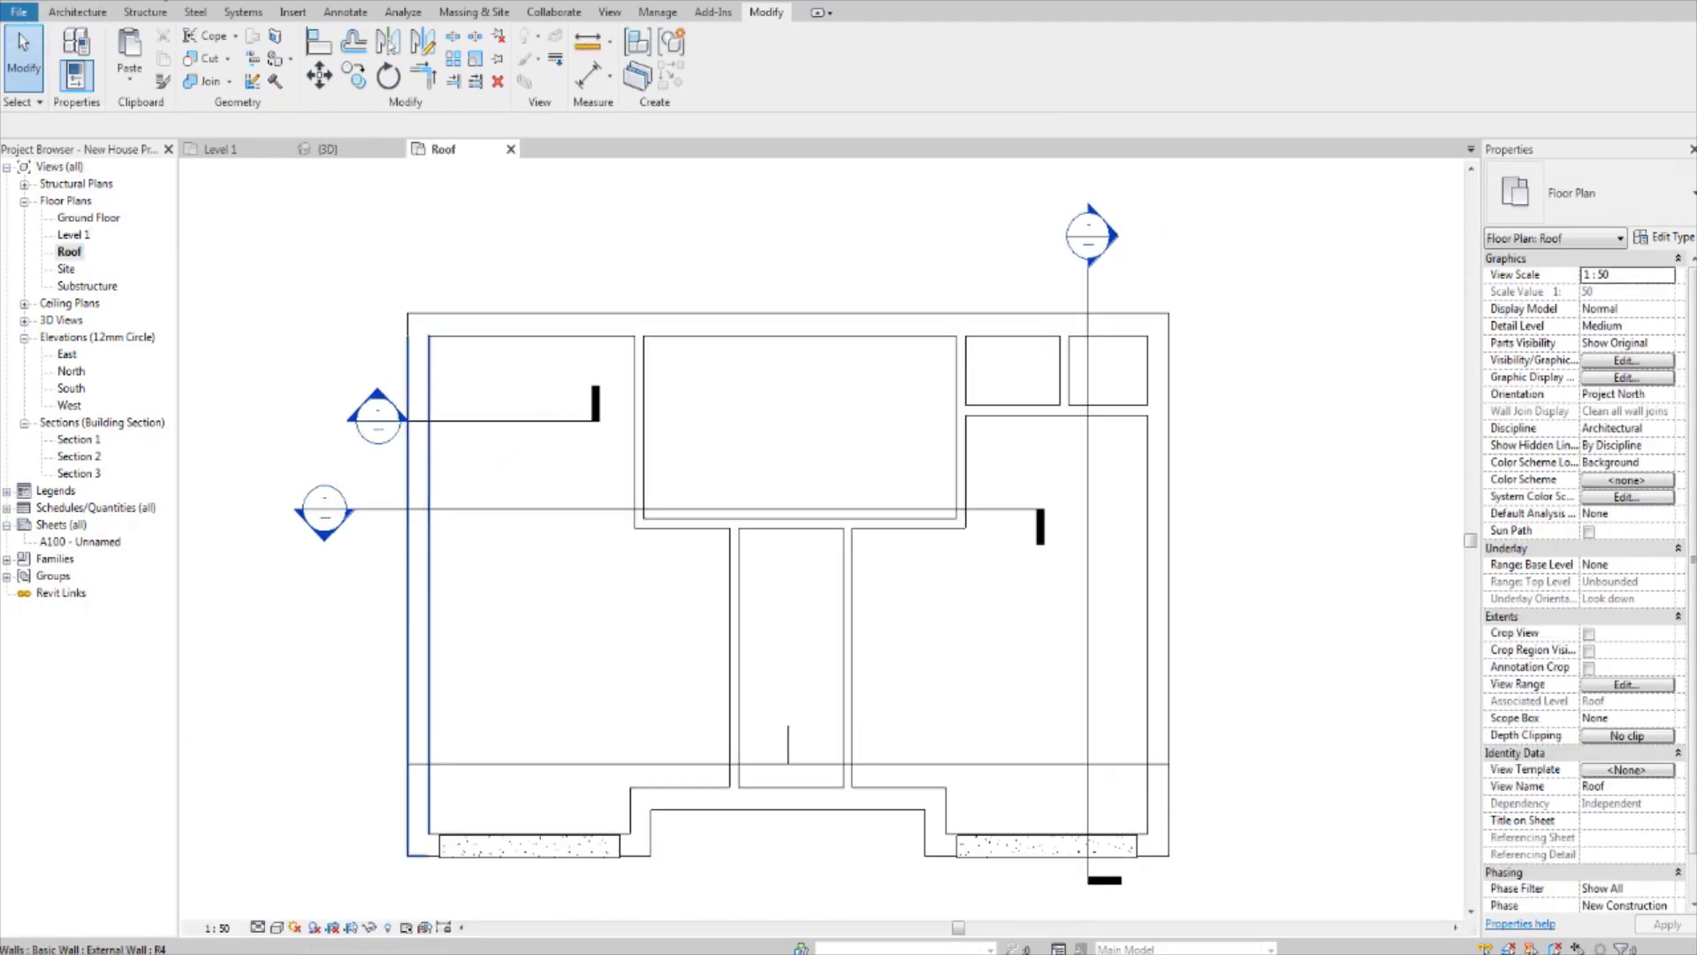
- Start a roof by footprint and sketch a rectangular boundary from the rear outer wall corner to the front recessed wall line
click(85, 16)
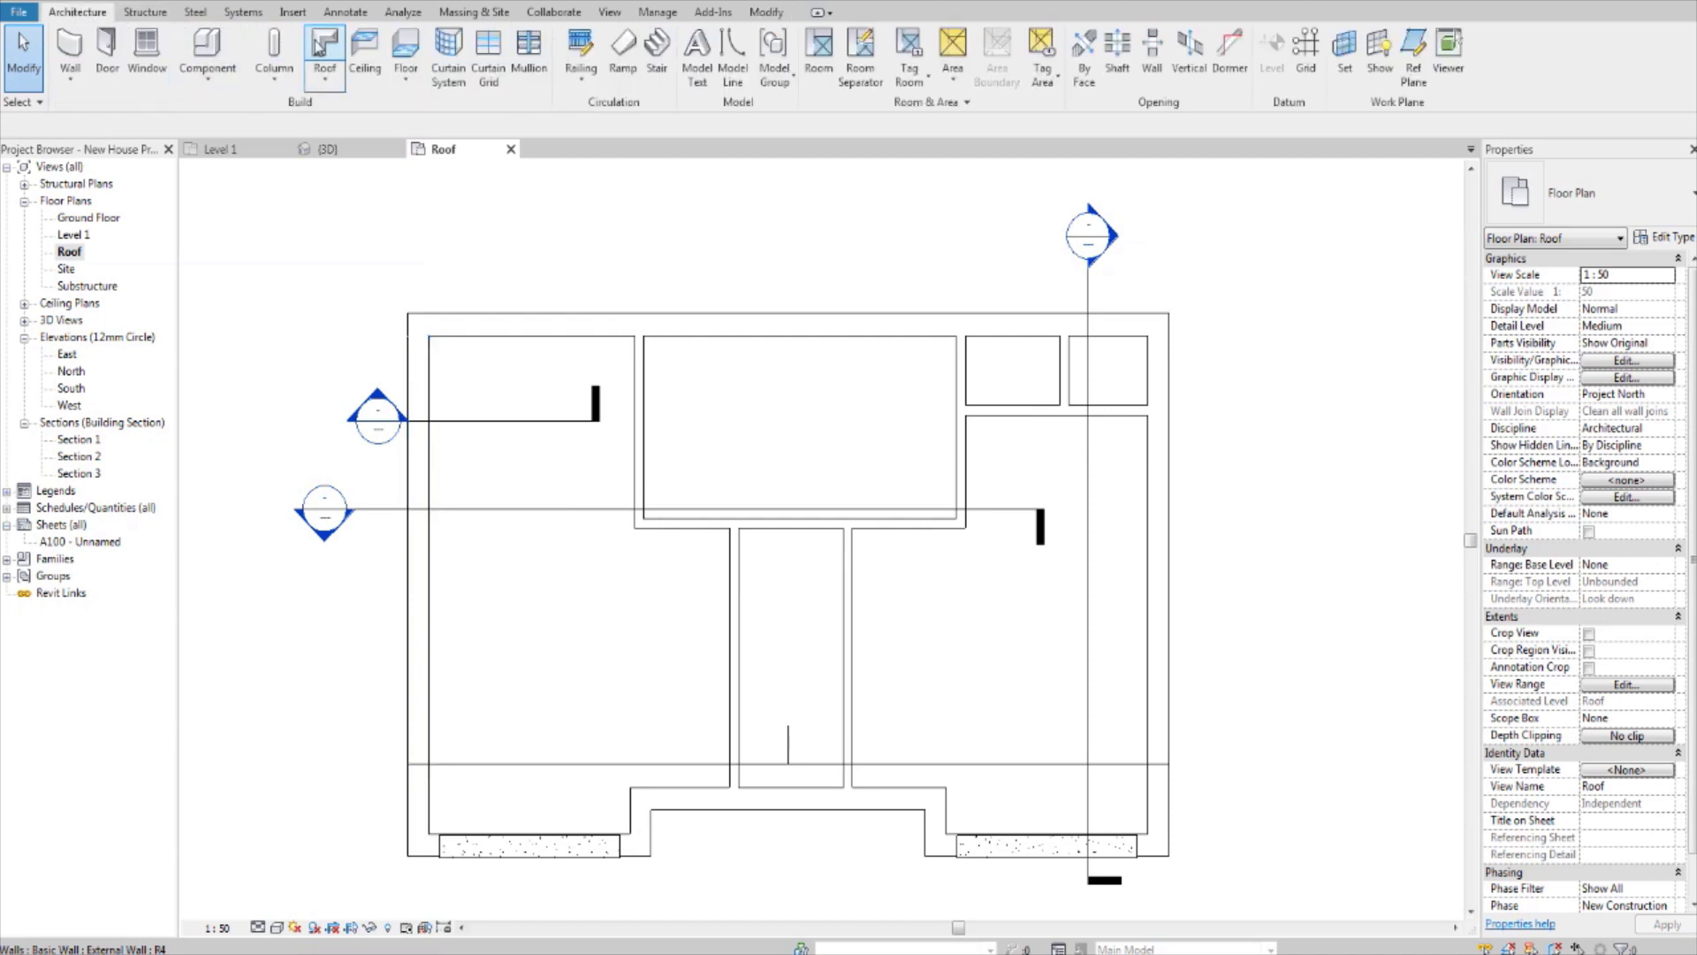
click(327, 46)
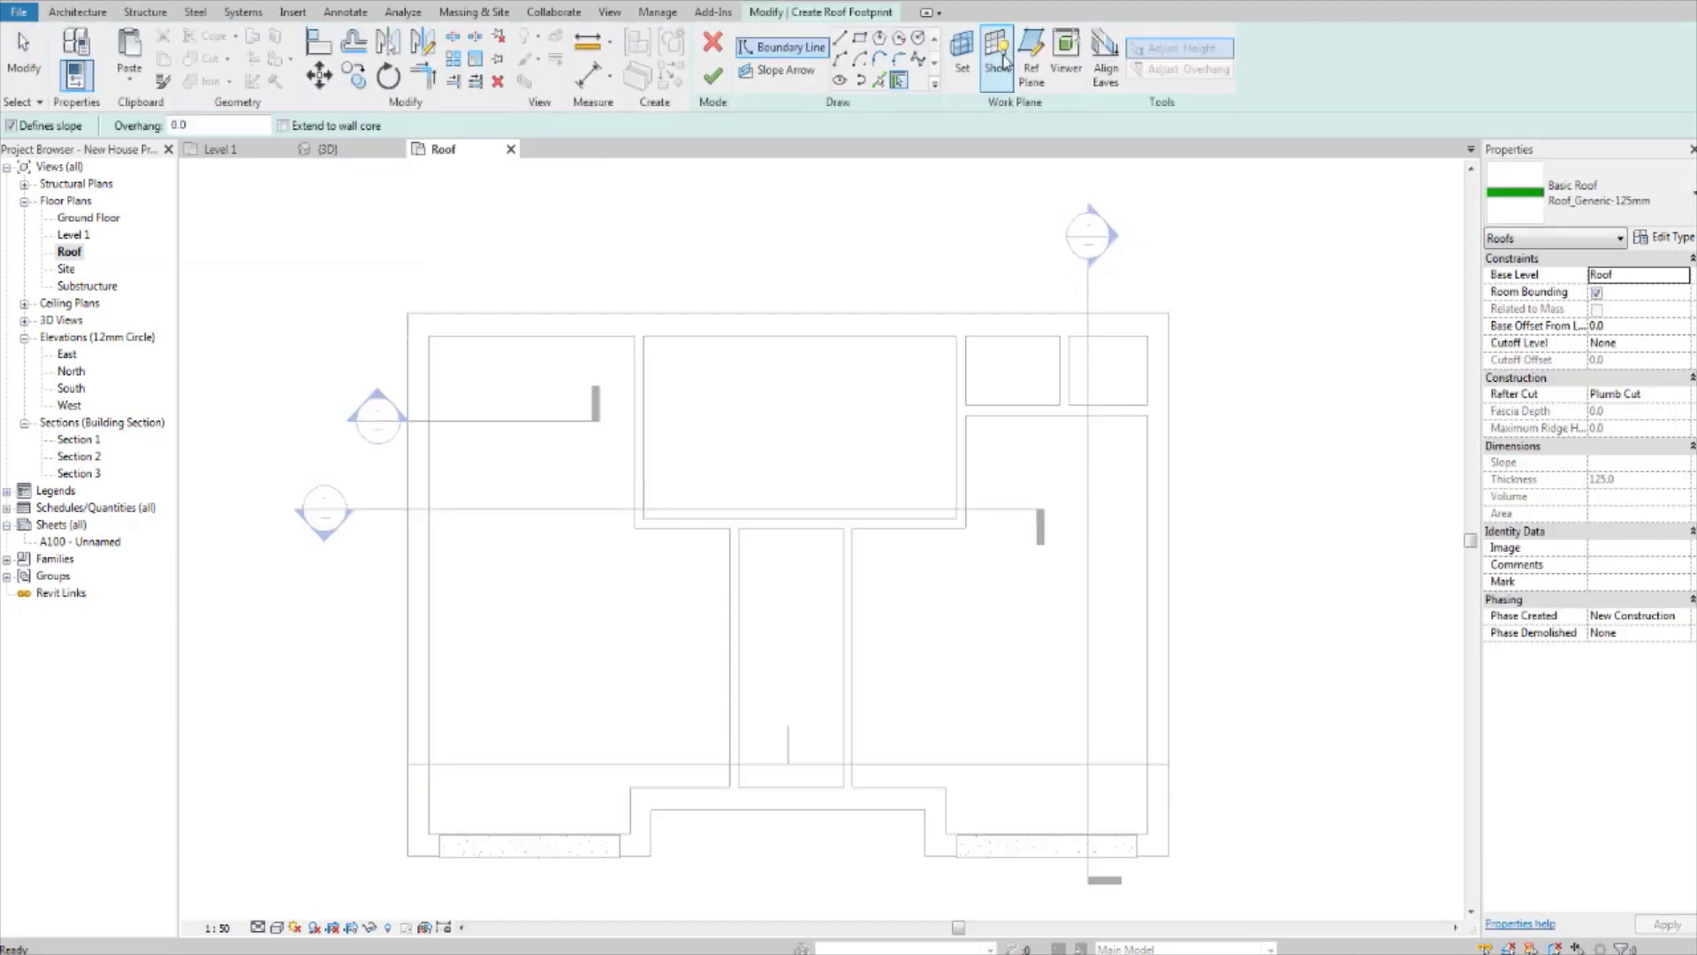
click(859, 38)
click(407, 313)
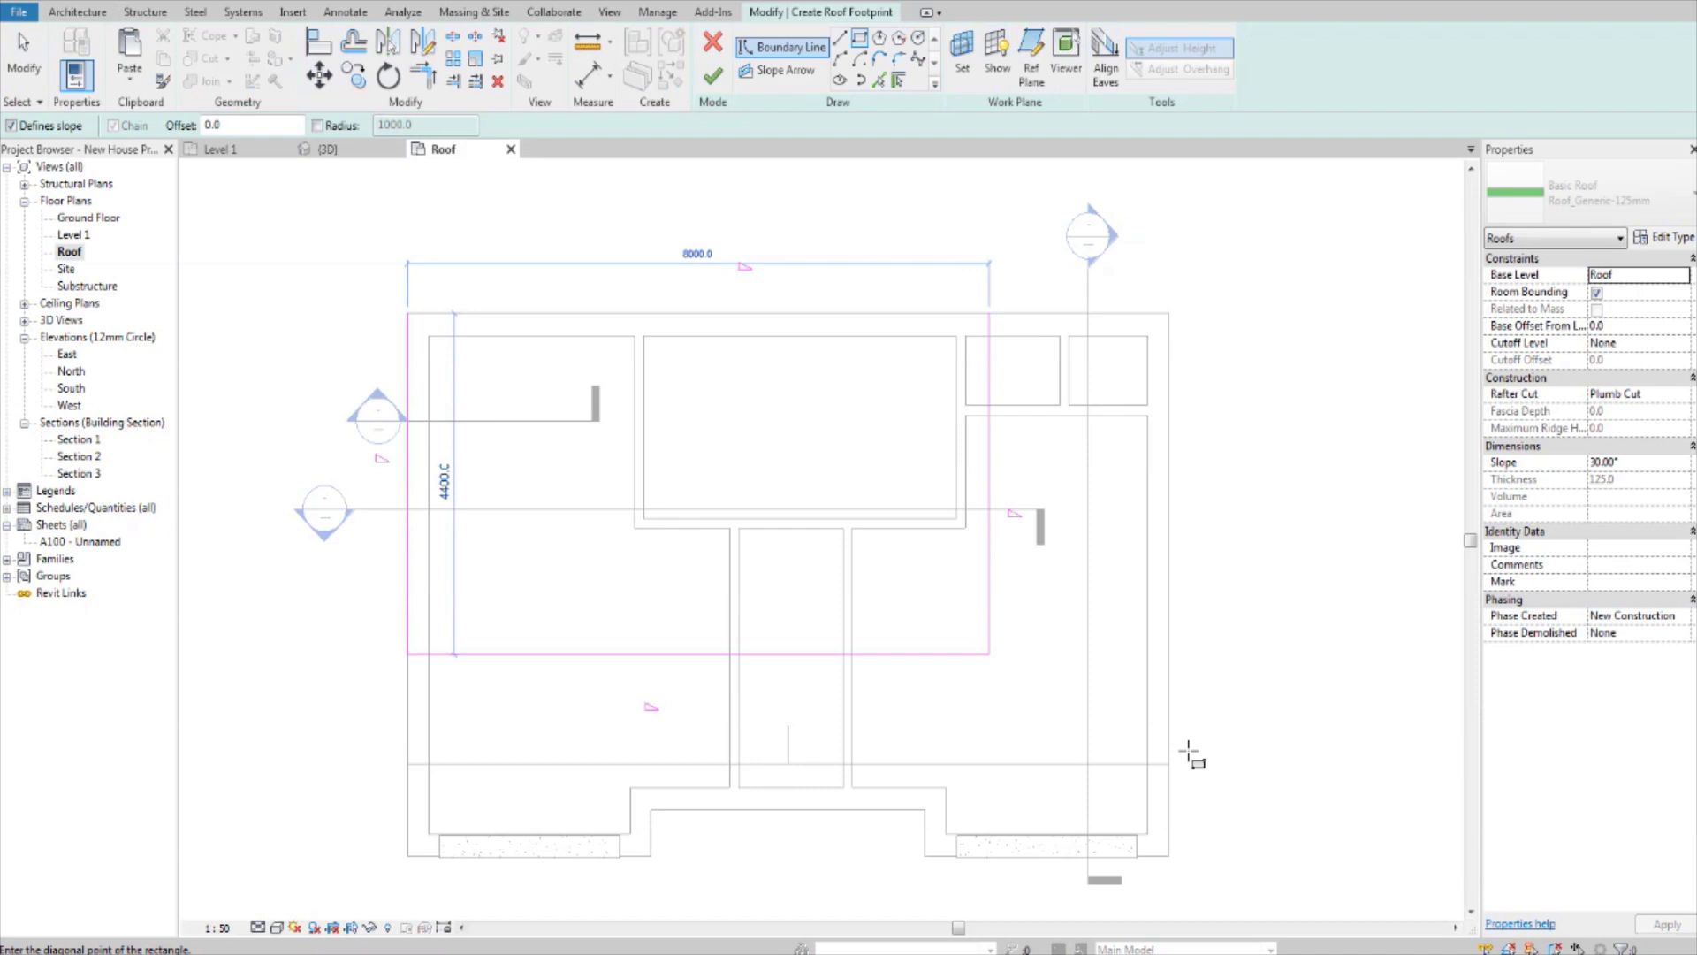
click(1169, 808)
key(Escape)
key(Escape)
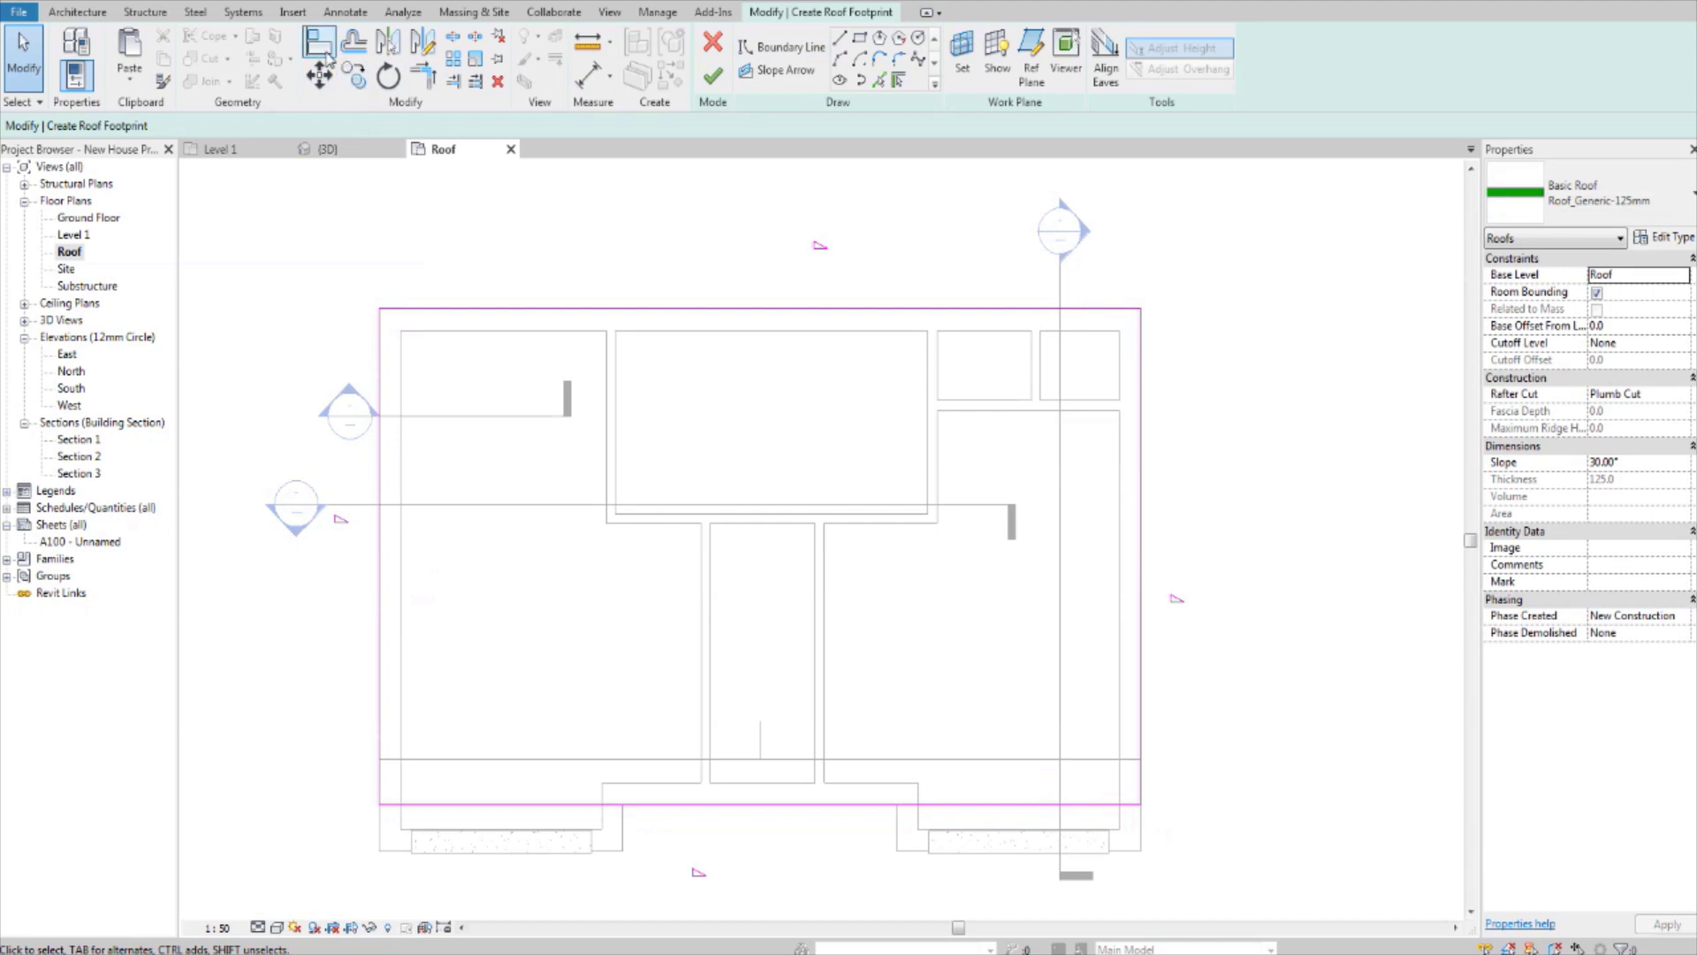
- Offset copies of all four roof boundary lines outward by 200
click(353, 44)
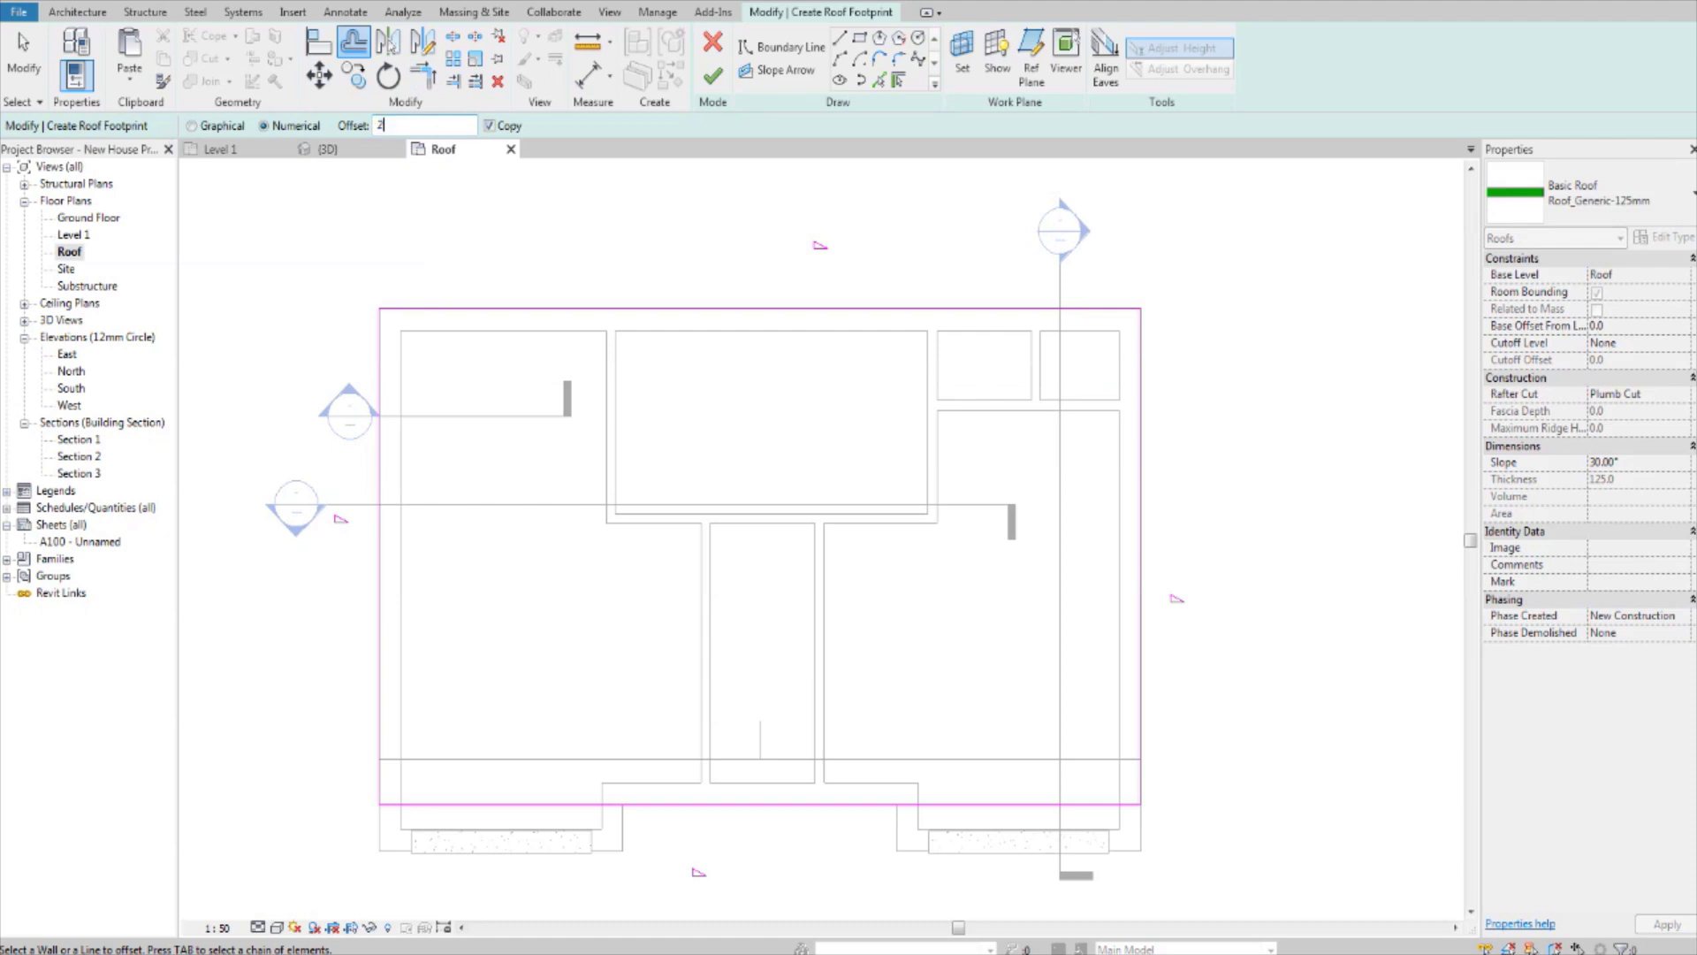
key(Return)
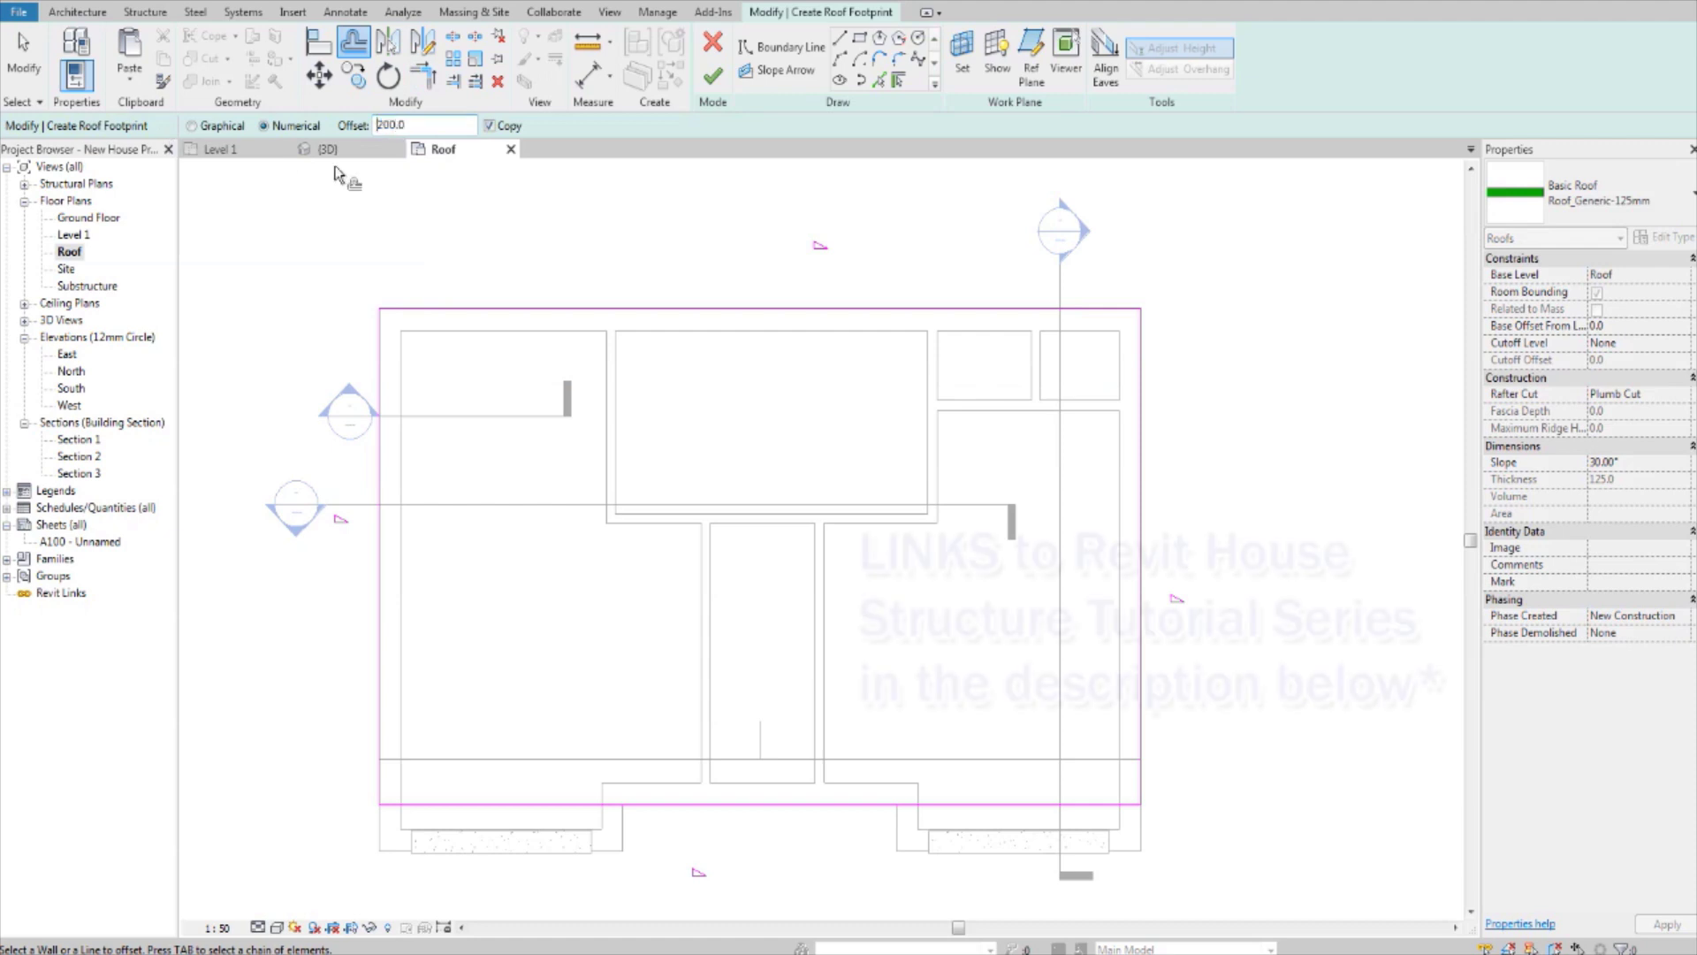
click(639, 313)
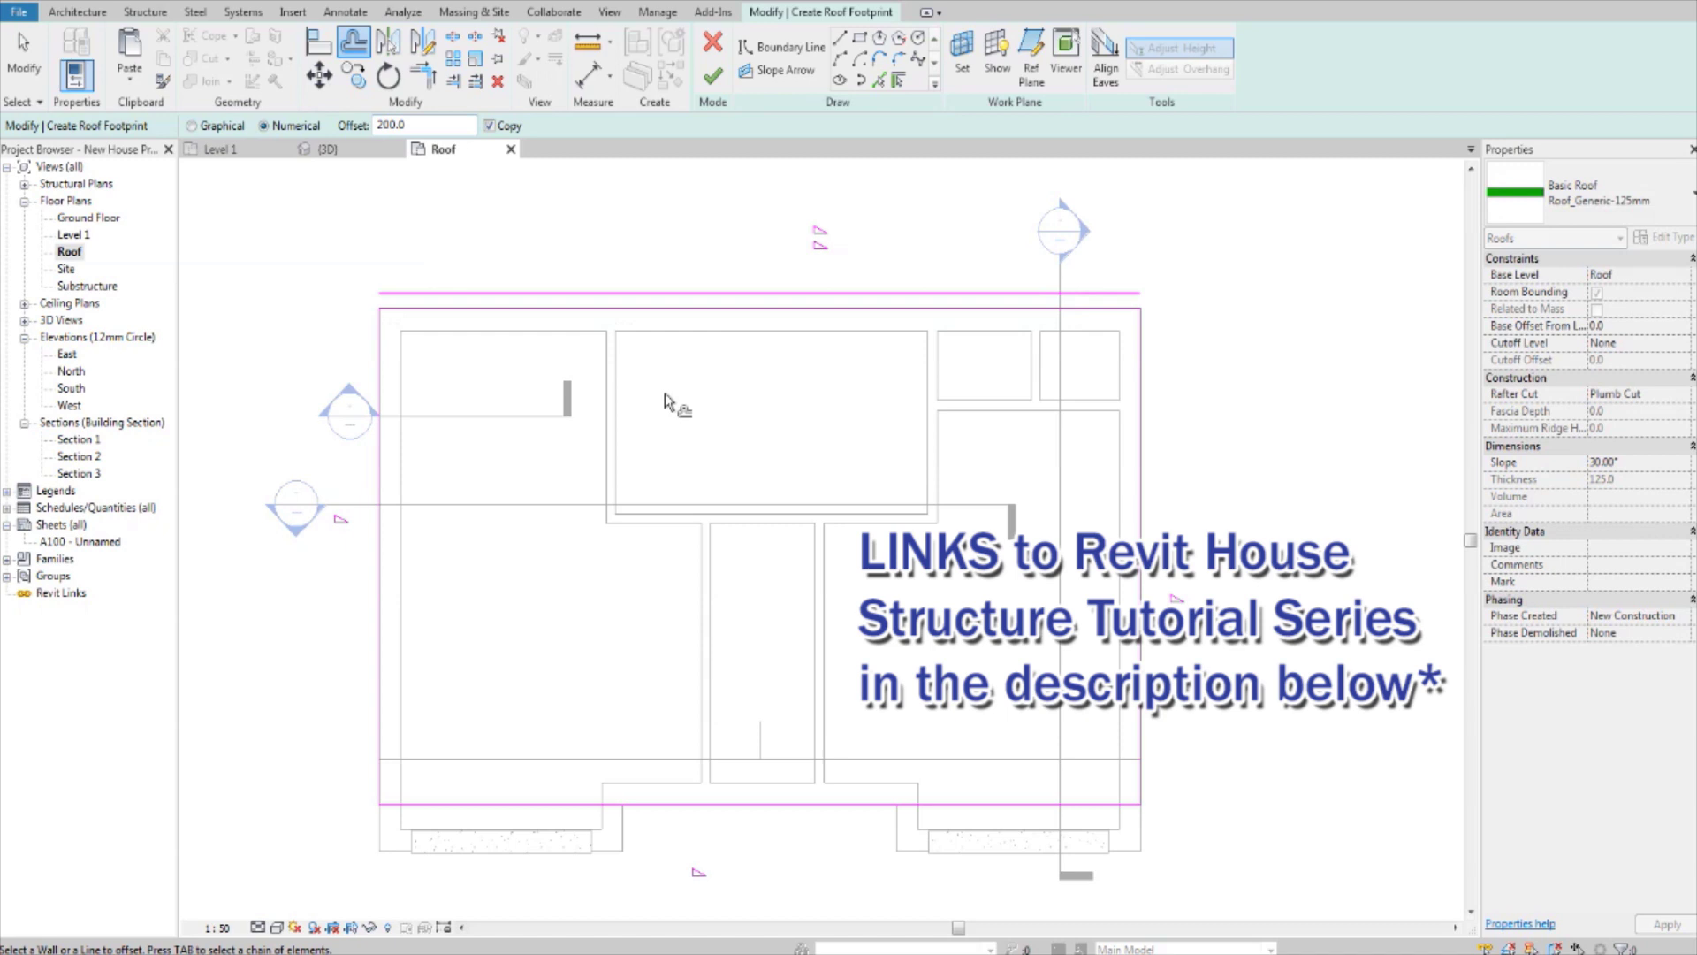
middle_drag(788, 474, 789, 433)
click(825, 778)
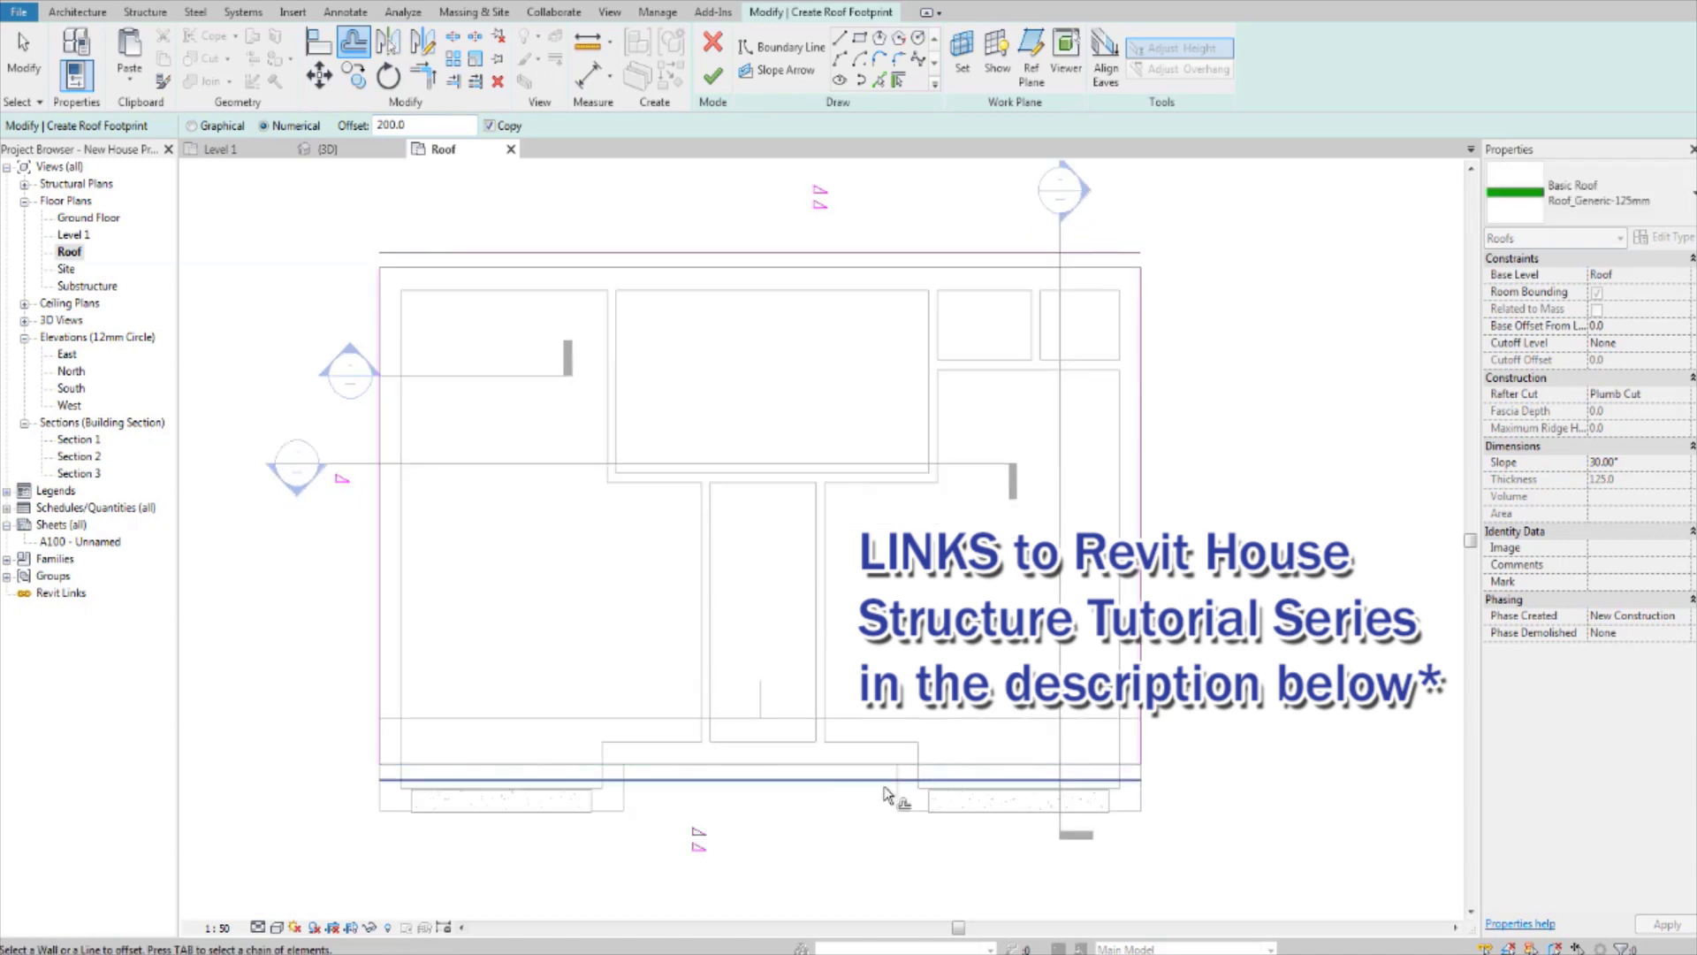
ctrl+scroll(1099, 712, up, 1)
click(1137, 609)
middle_drag(1136, 610, 1181, 634)
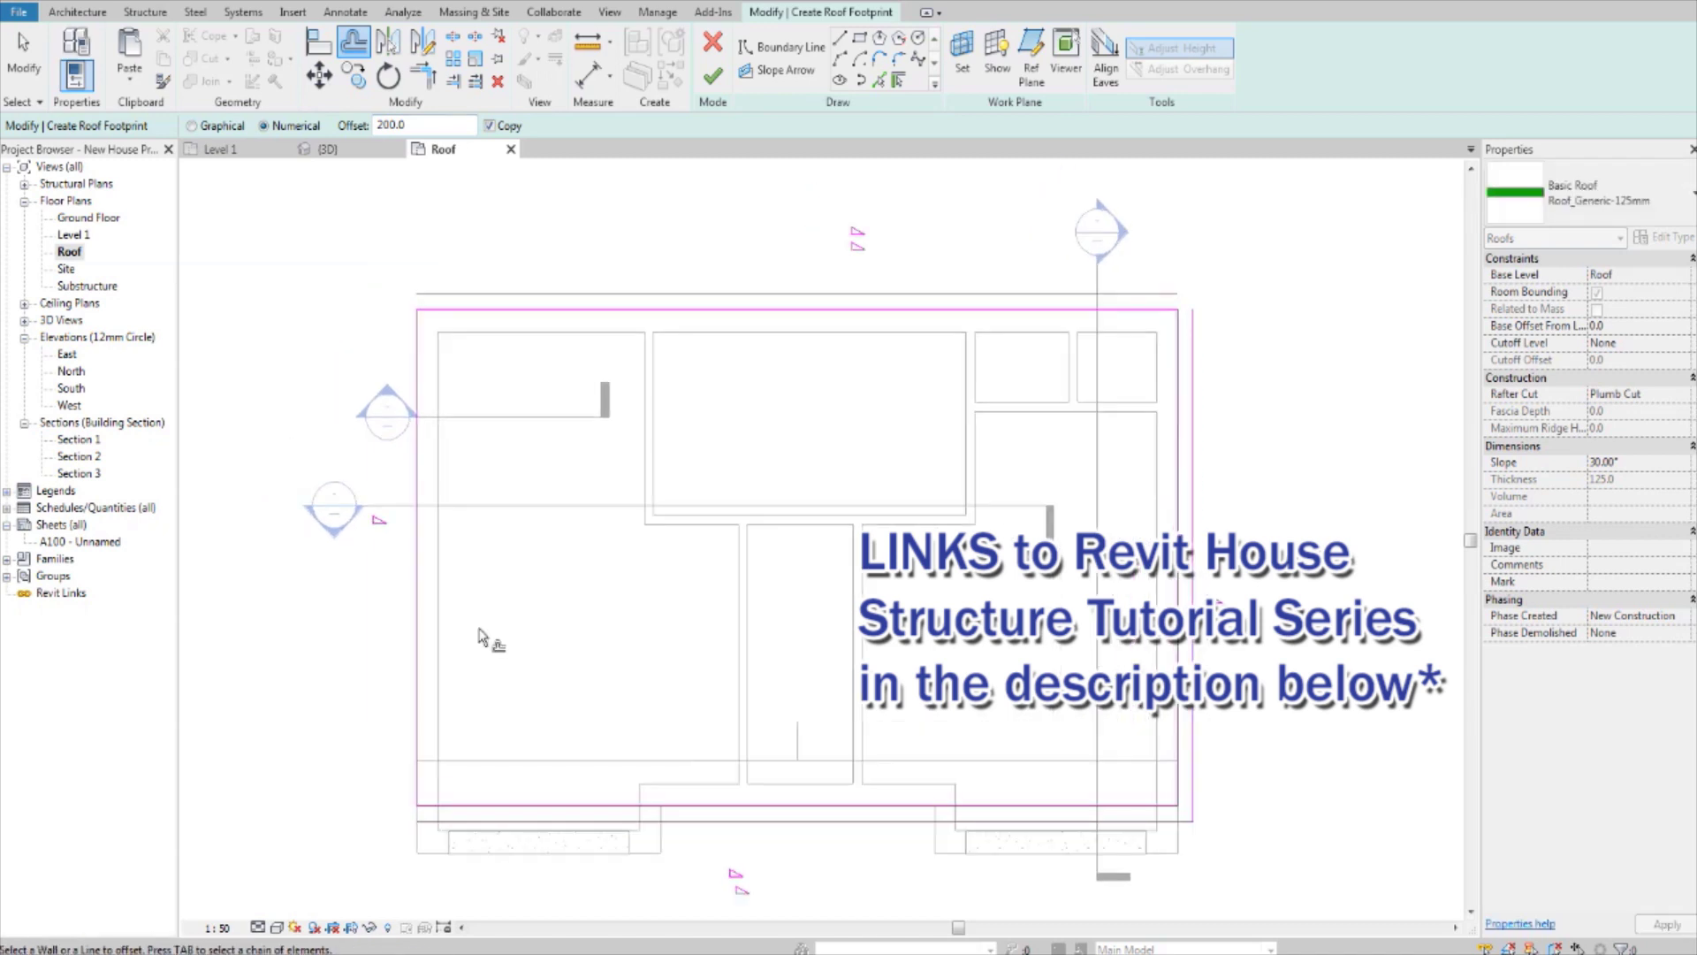
click(412, 590)
middle_drag(412, 591, 412, 596)
key(Escape)
click(417, 624)
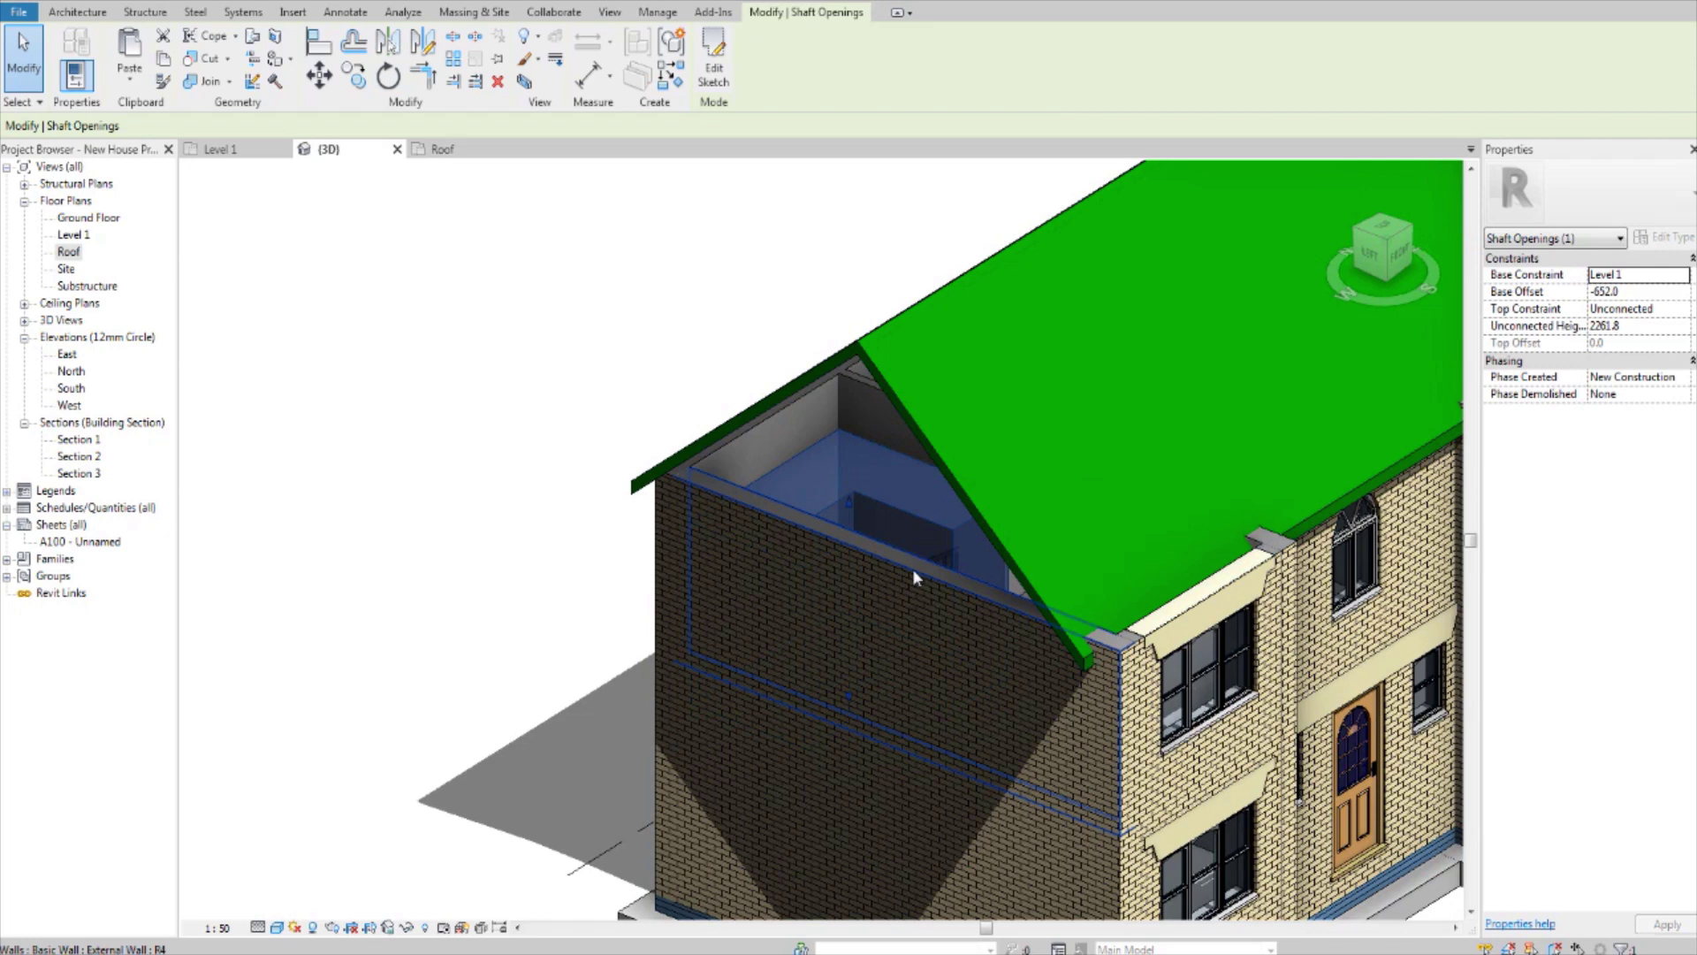
- Turn off shadows in the 3D view of the house
click(851, 554)
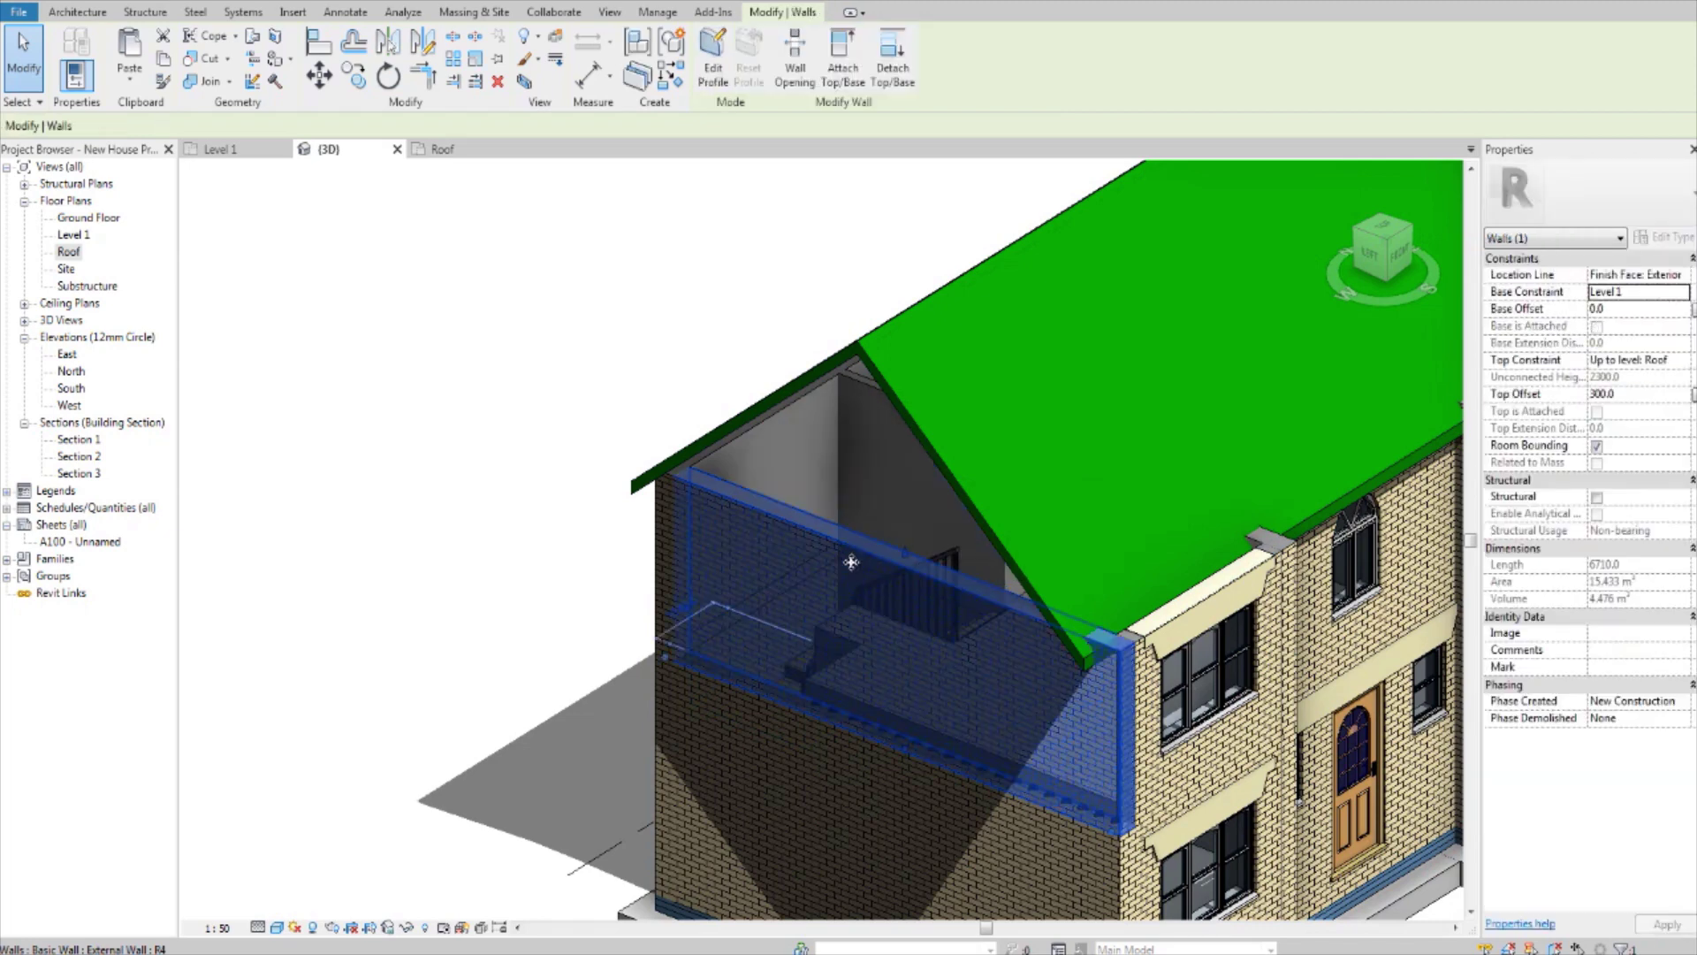
click(312, 931)
scroll(910, 783, up, 1)
click(542, 459)
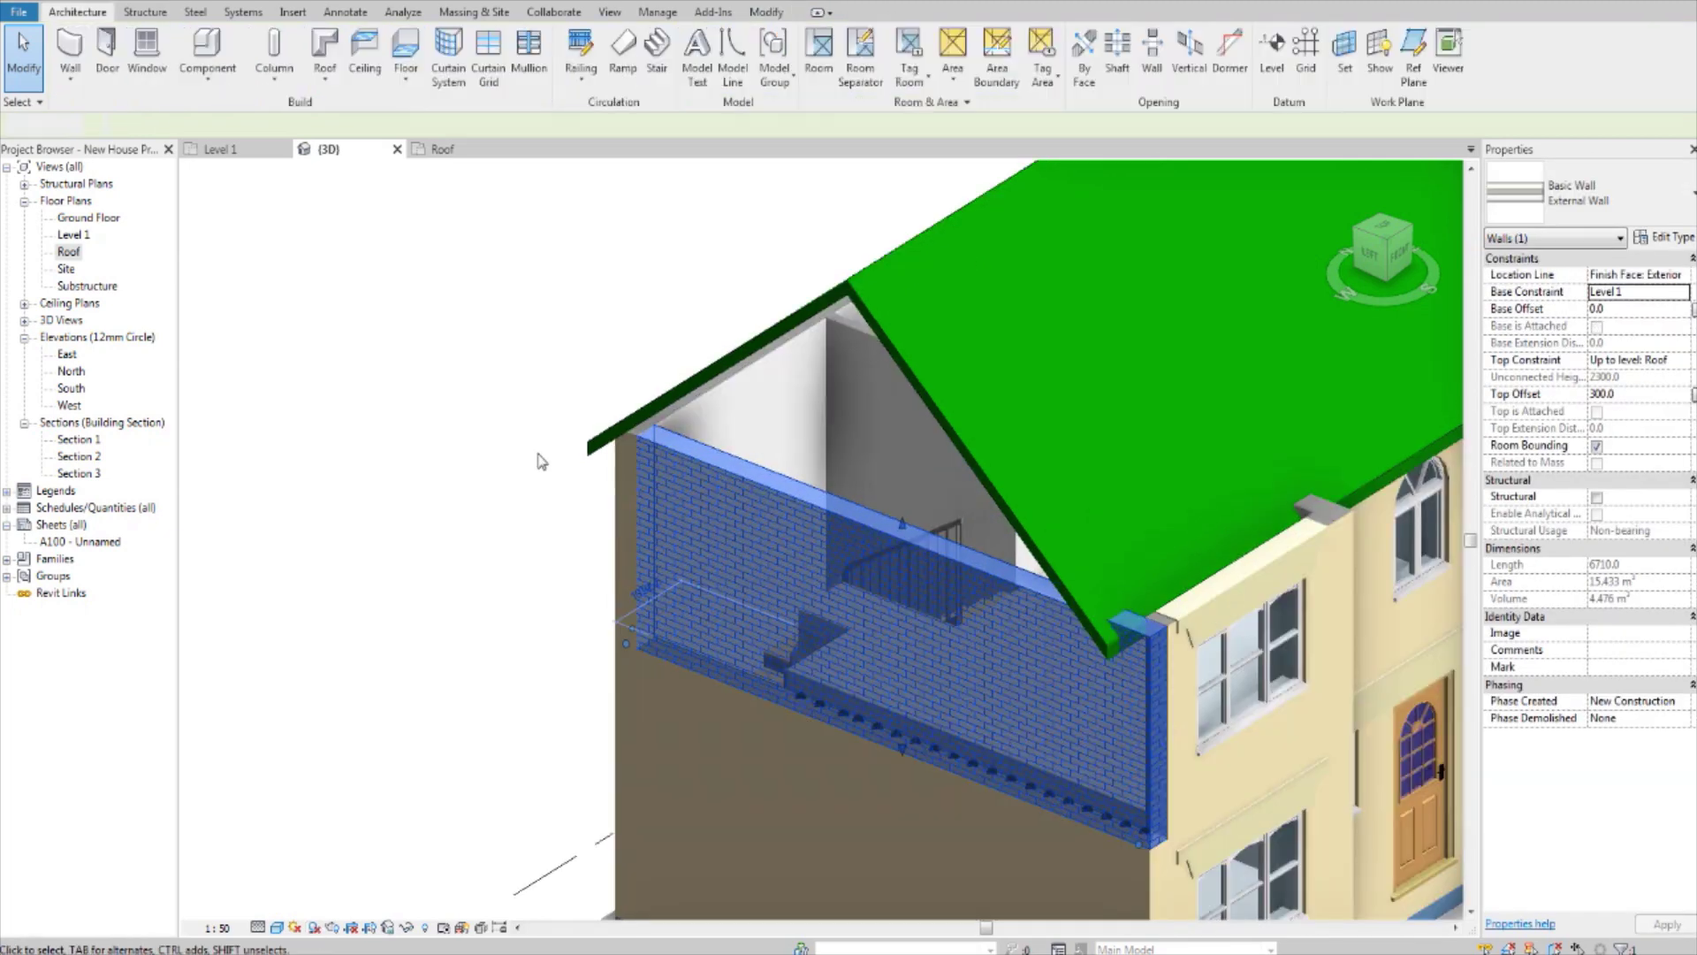
middle_drag(828, 585, 787, 610)
- Attach the top of the upper external wall at the house's left gable end to the roof
click(881, 569)
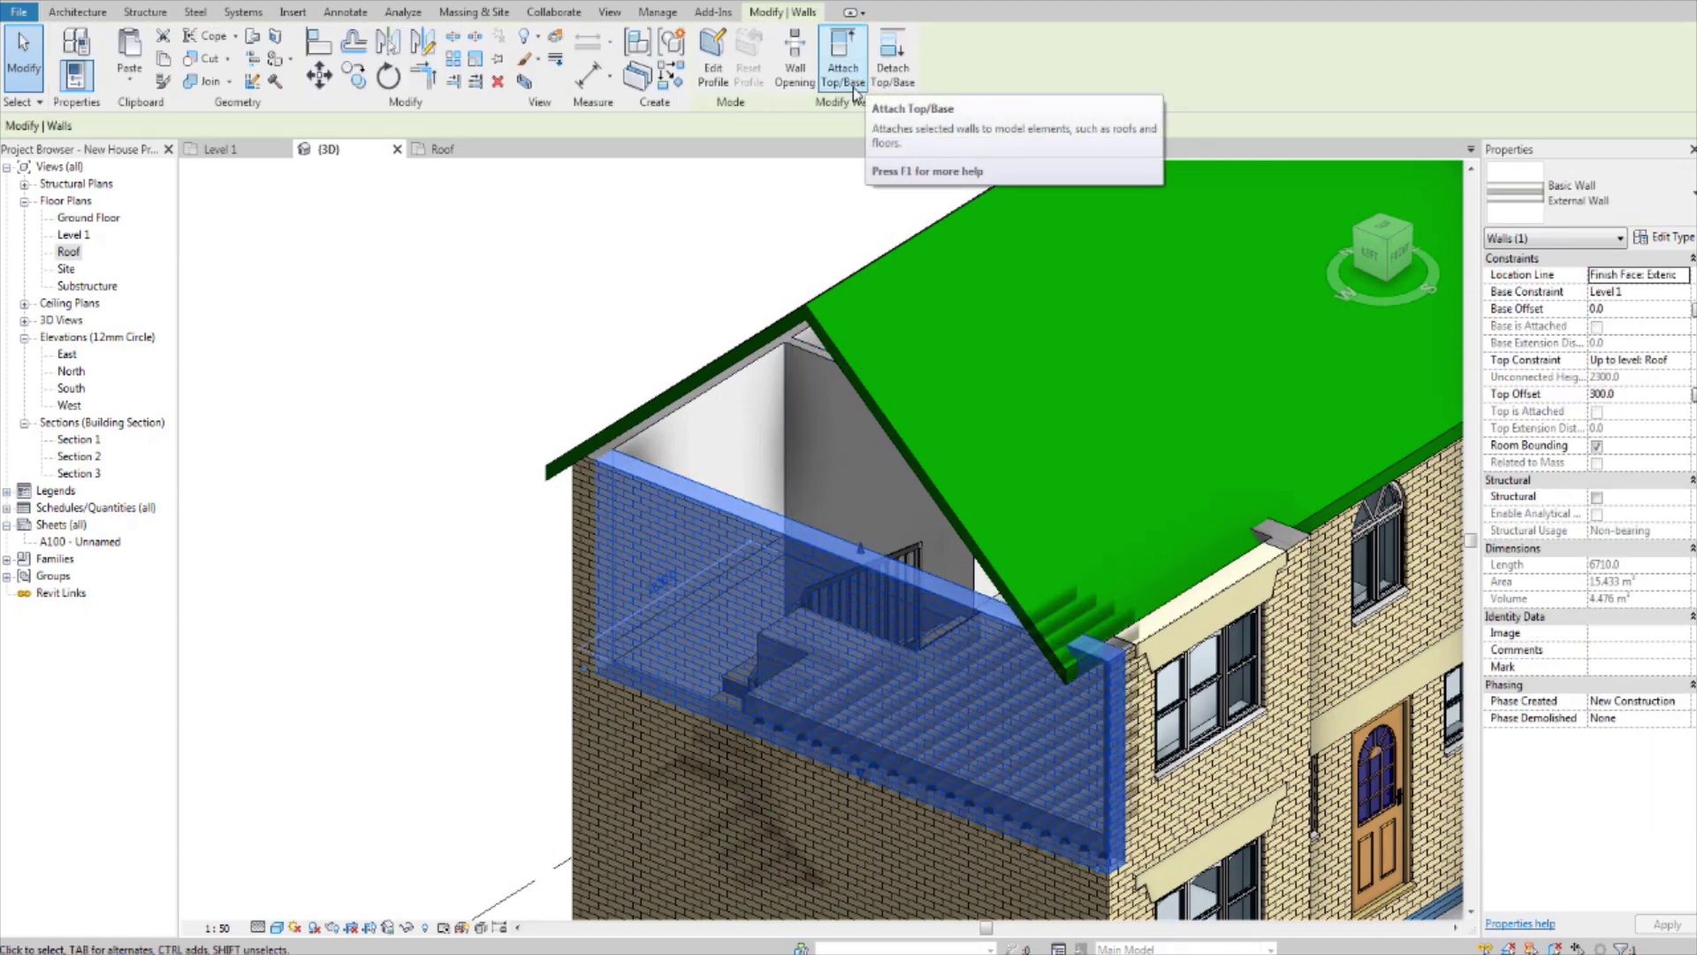
click(855, 86)
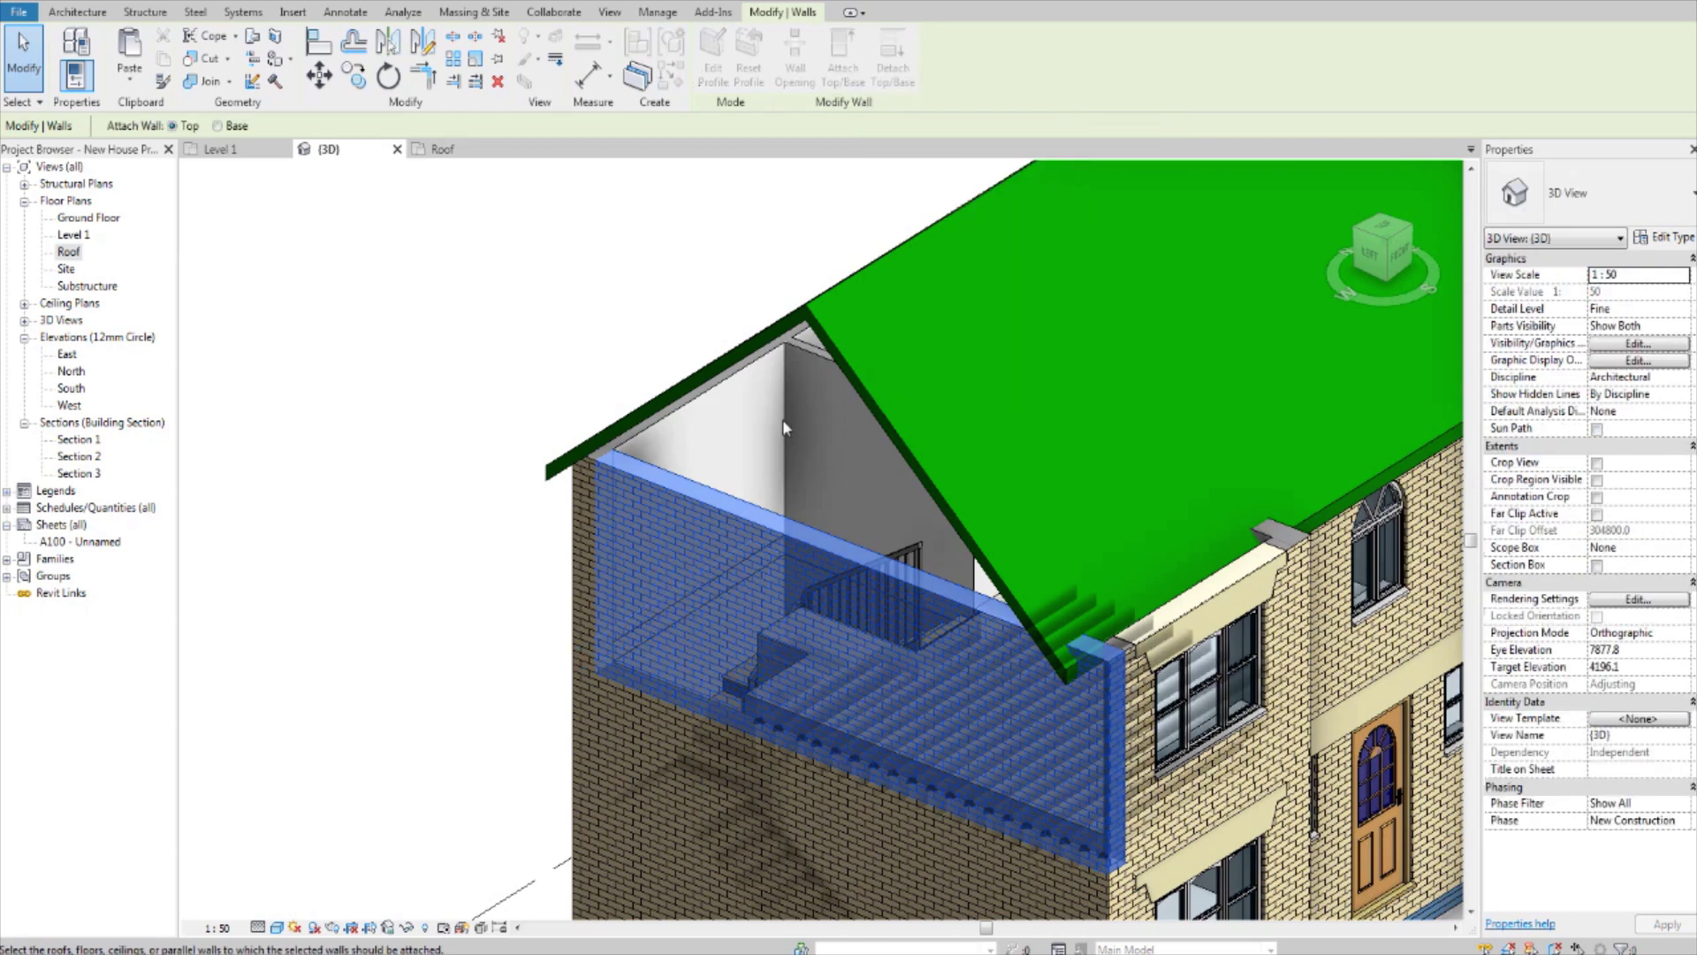
click(856, 378)
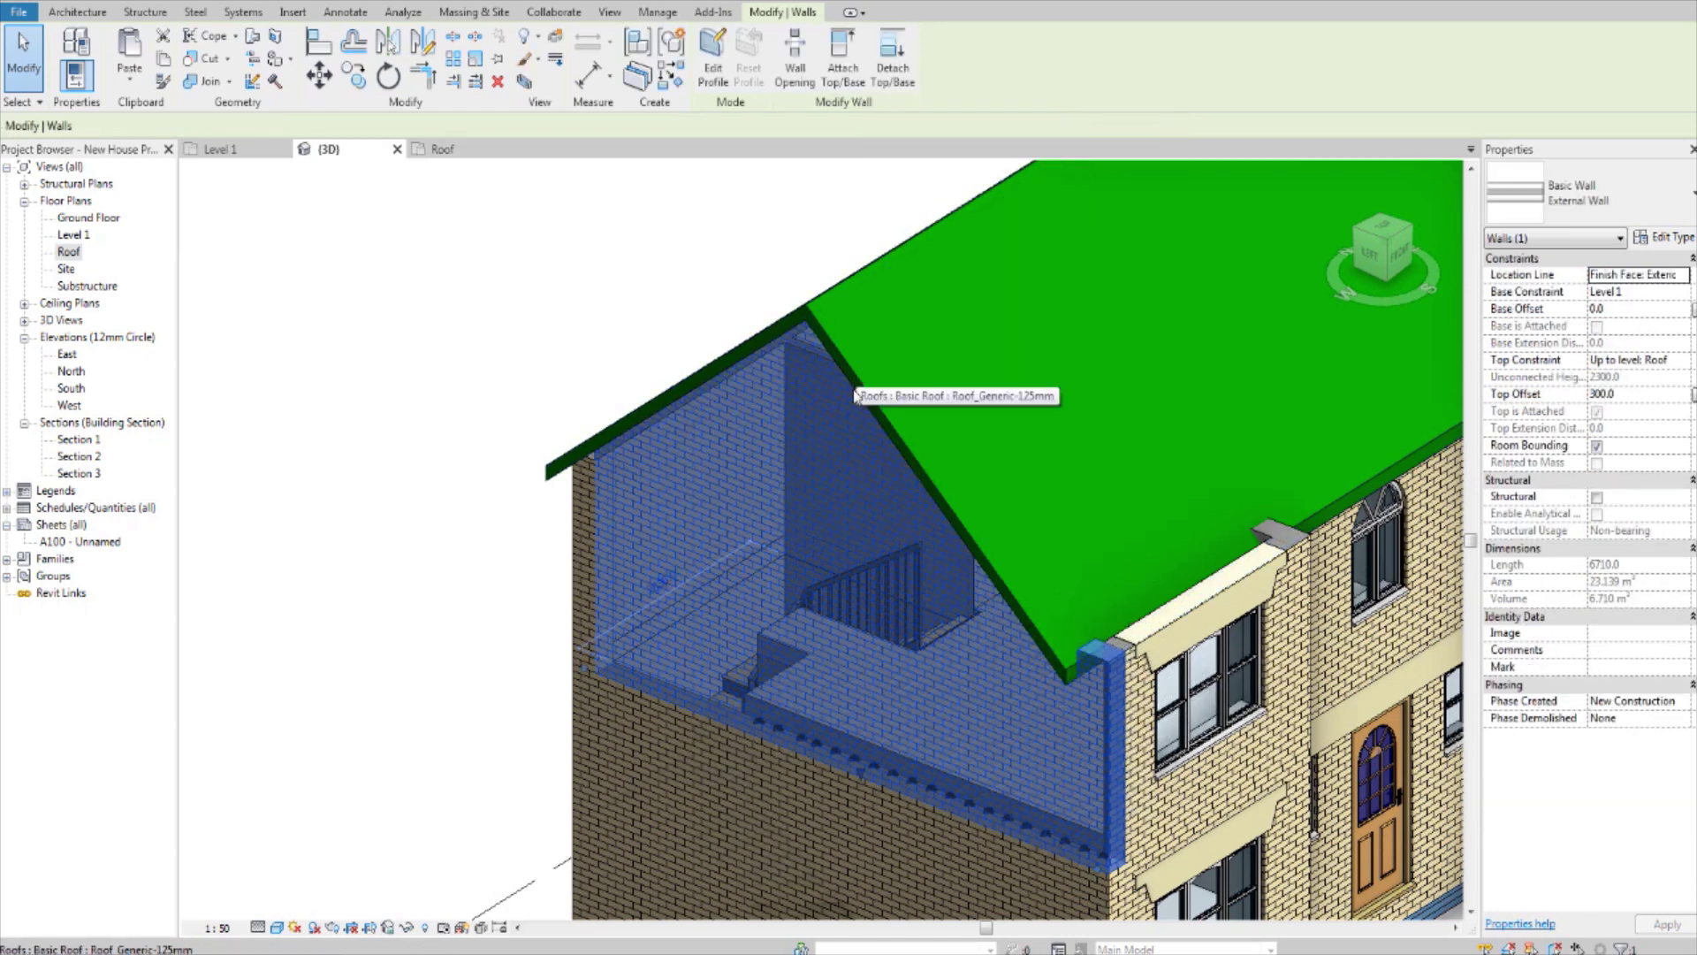
shift+middle_drag(990, 752, 1131, 700)
click(303, 394)
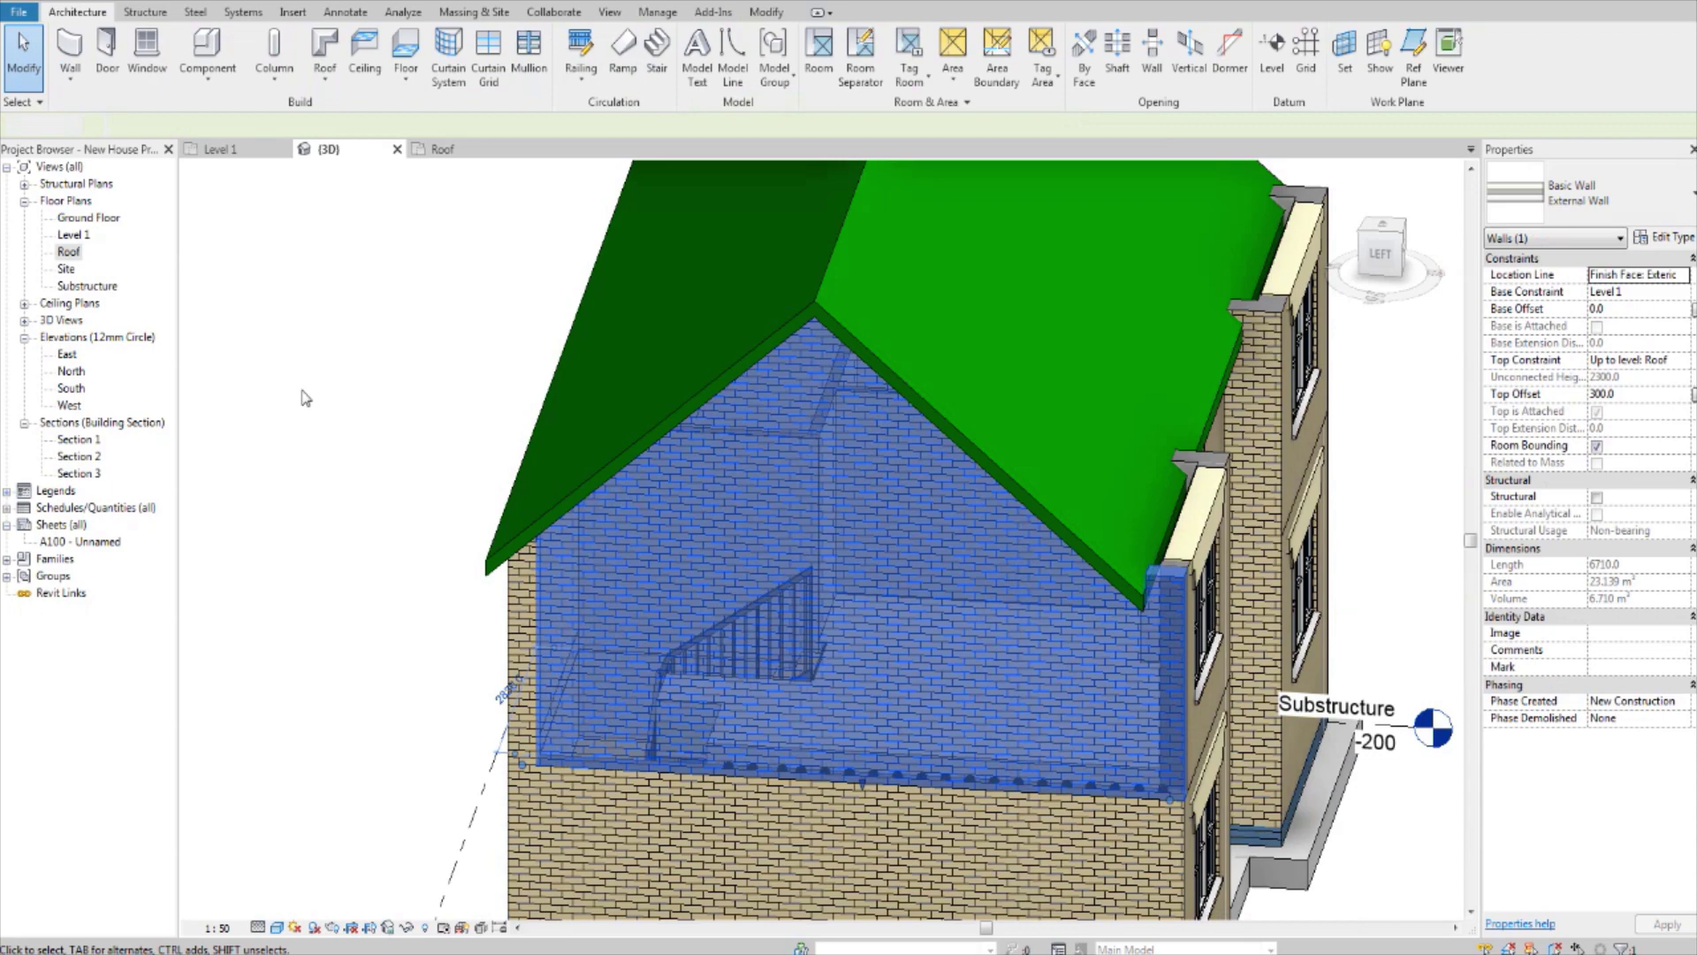
shift+middle_drag(649, 528, 805, 578)
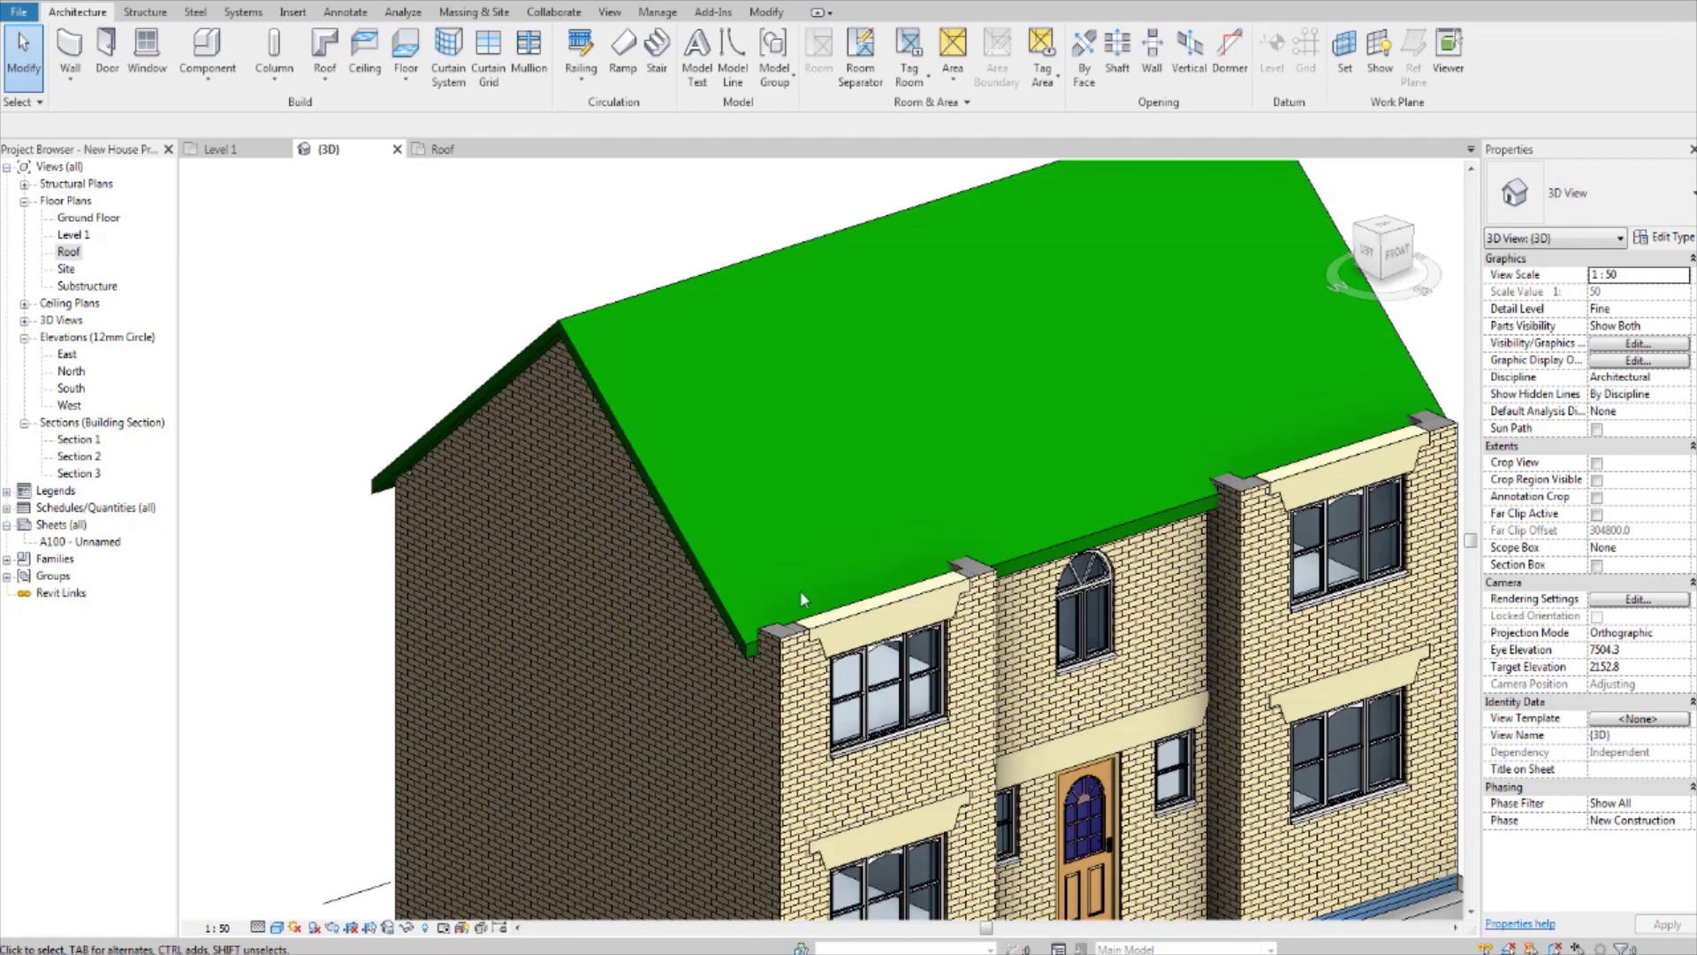
middle_drag(991, 601, 968, 587)
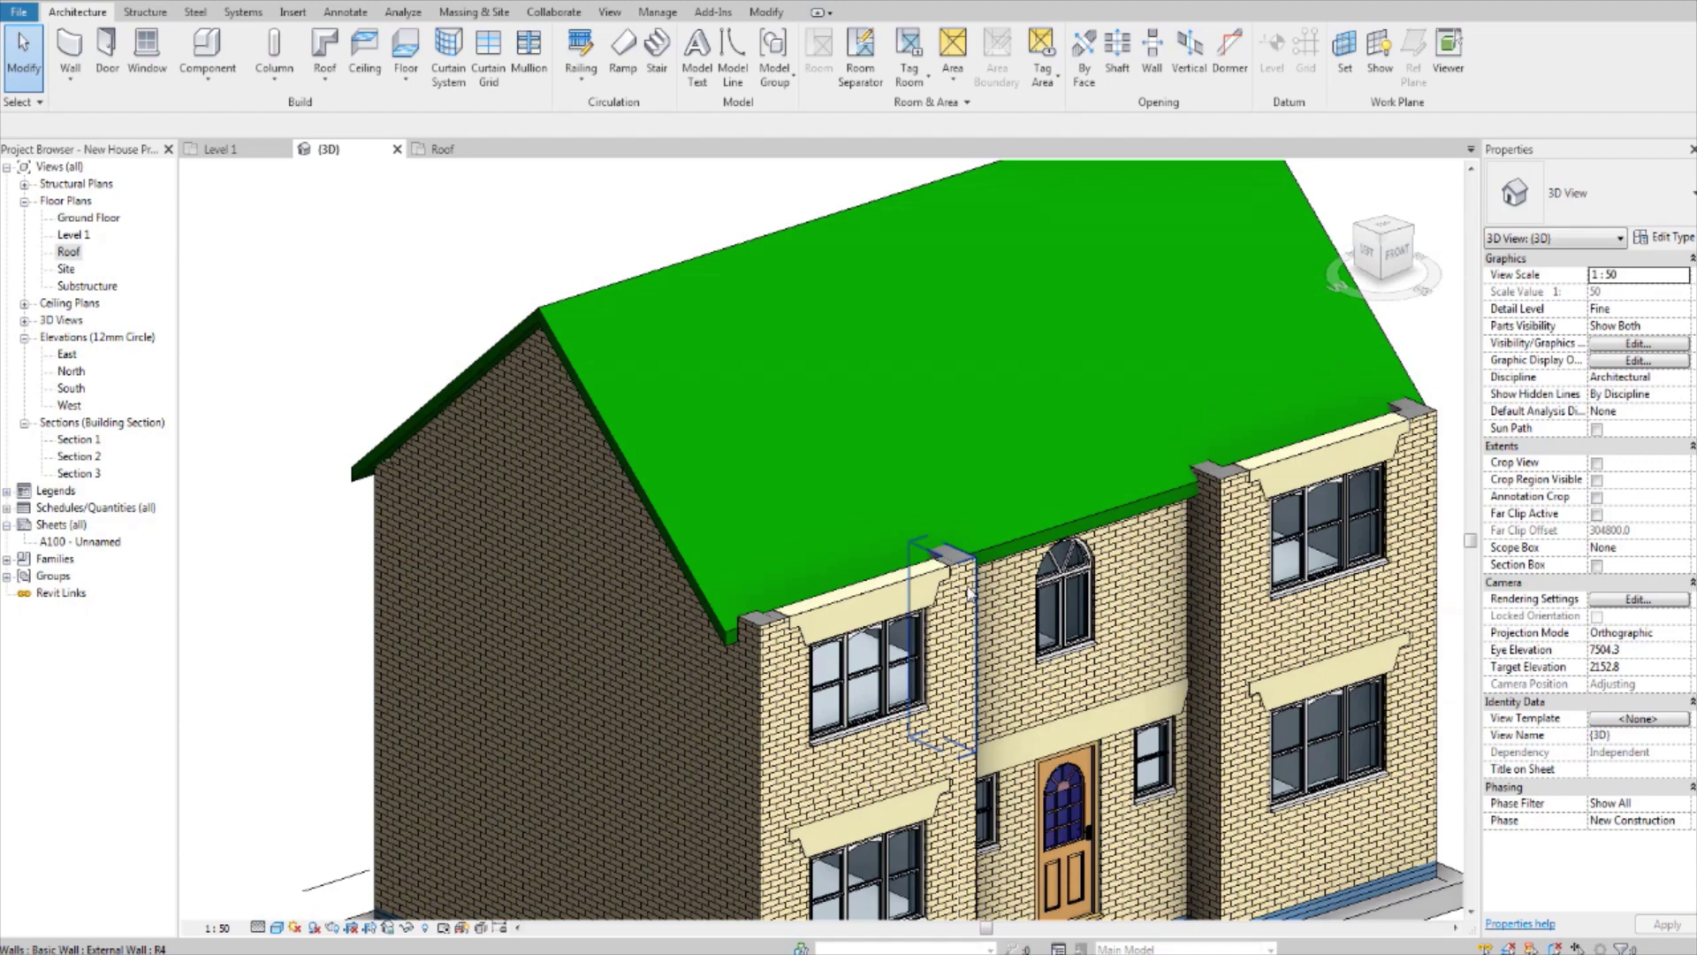
click(970, 593)
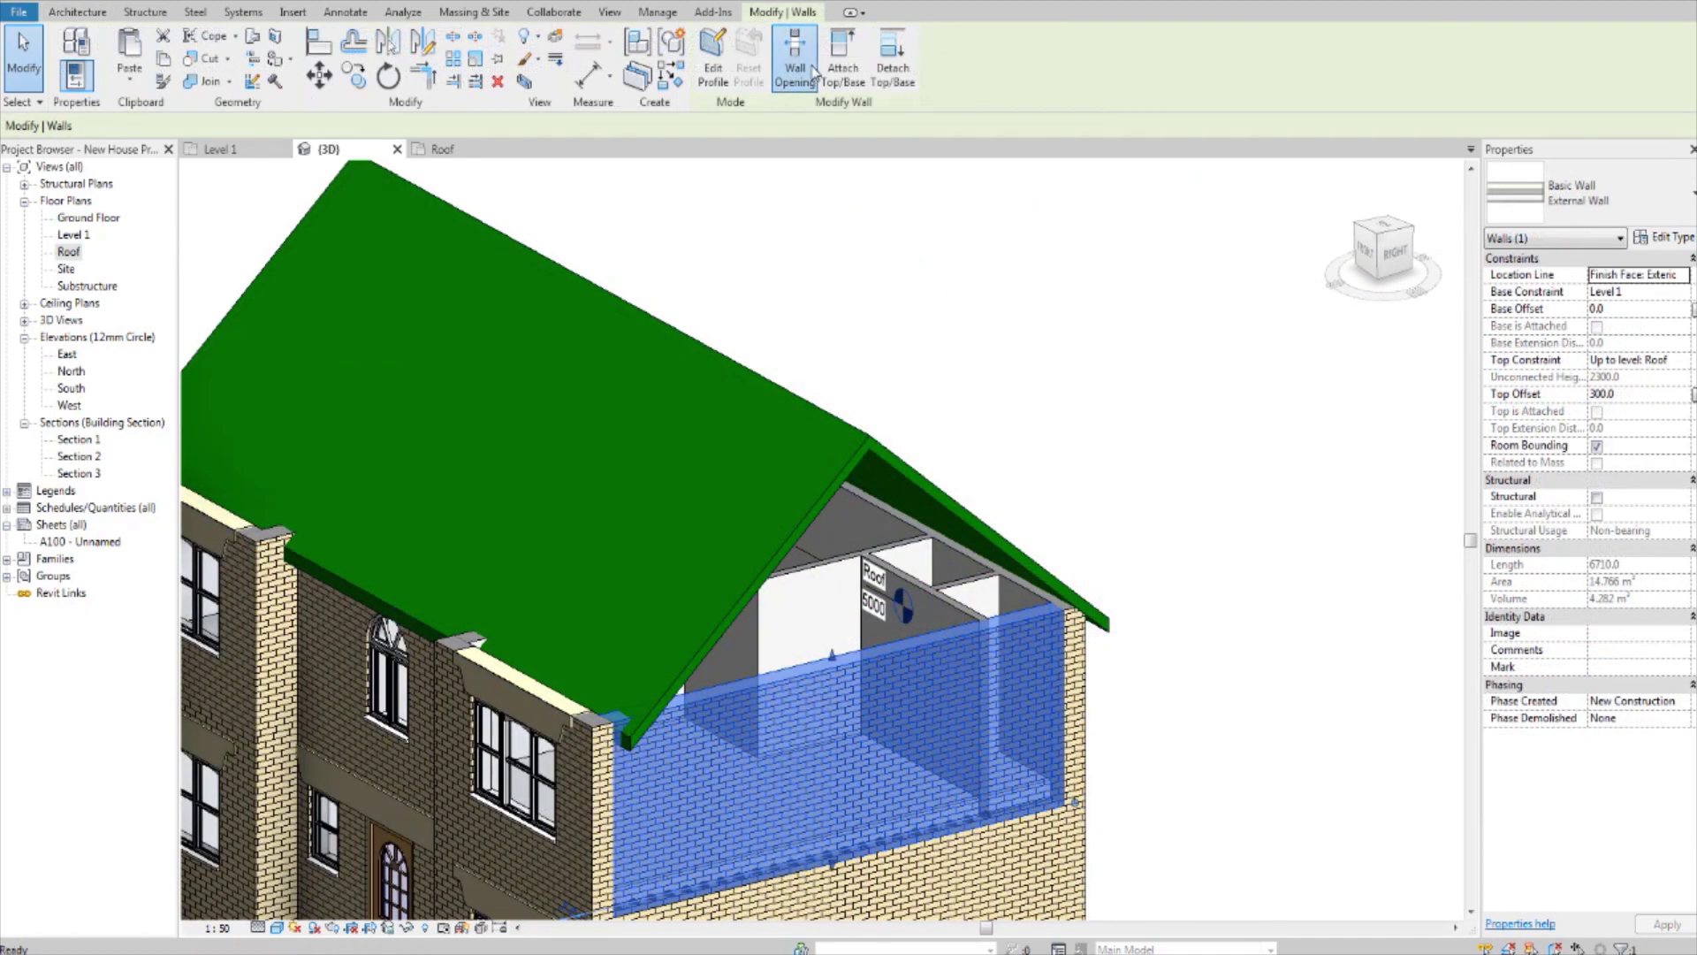
click(815, 71)
key(Escape)
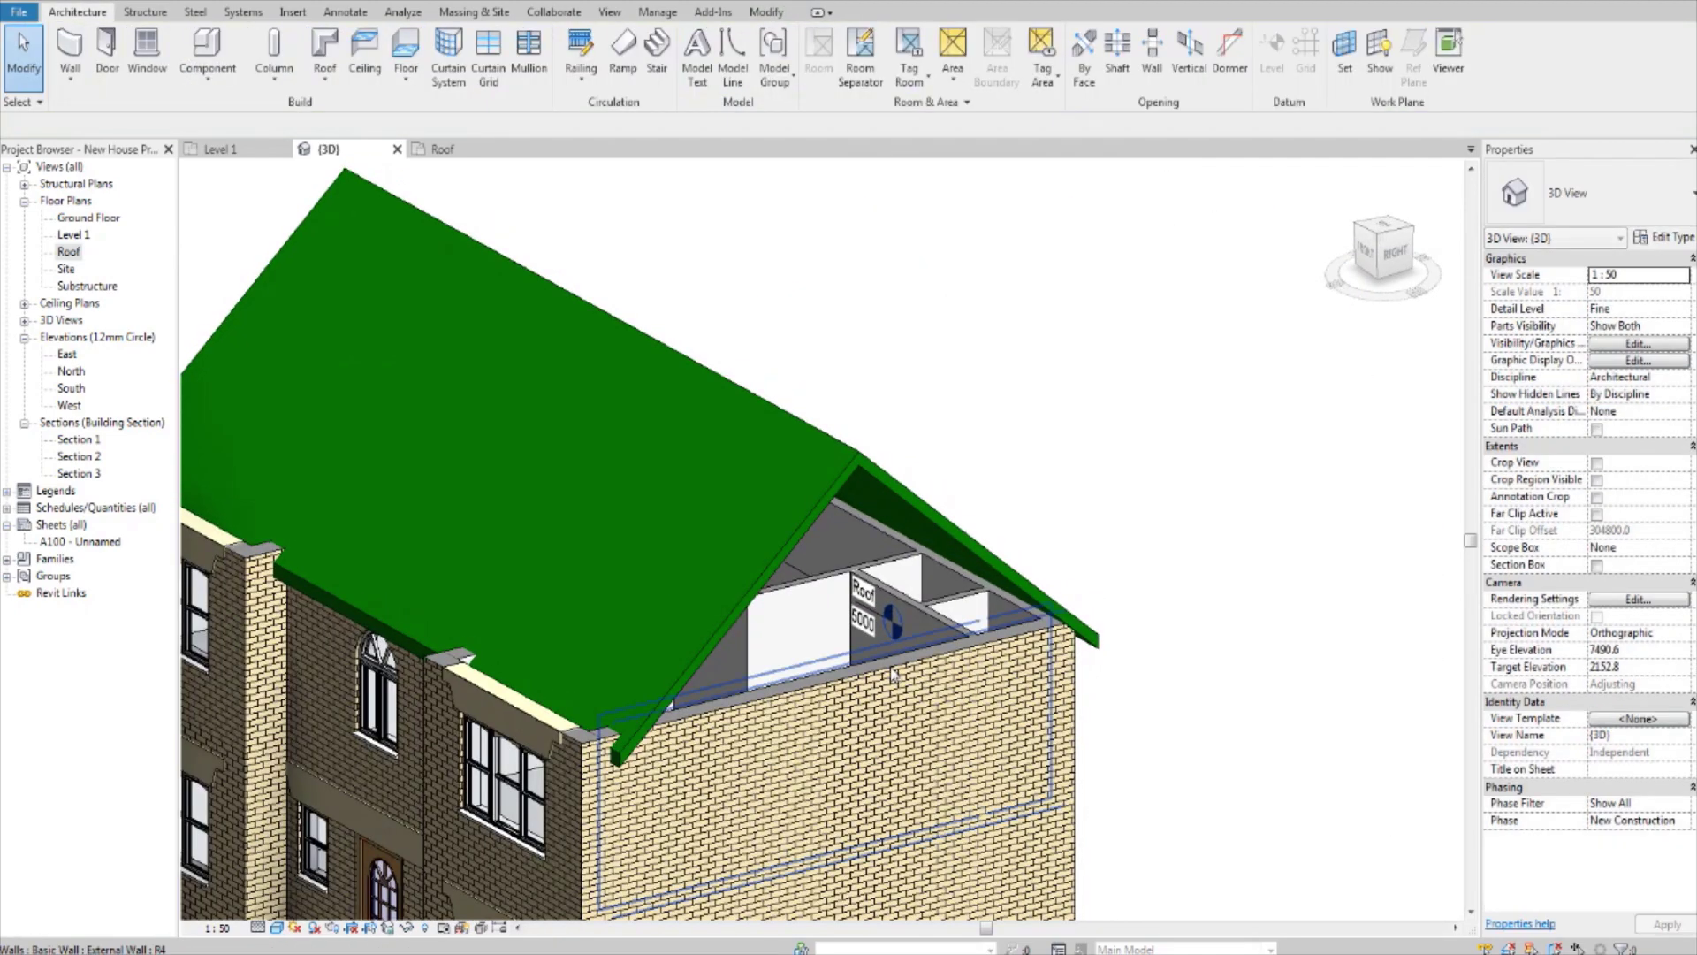
- Attach the top of the upper external wall at the house's right gable end to the roof
click(891, 707)
click(836, 58)
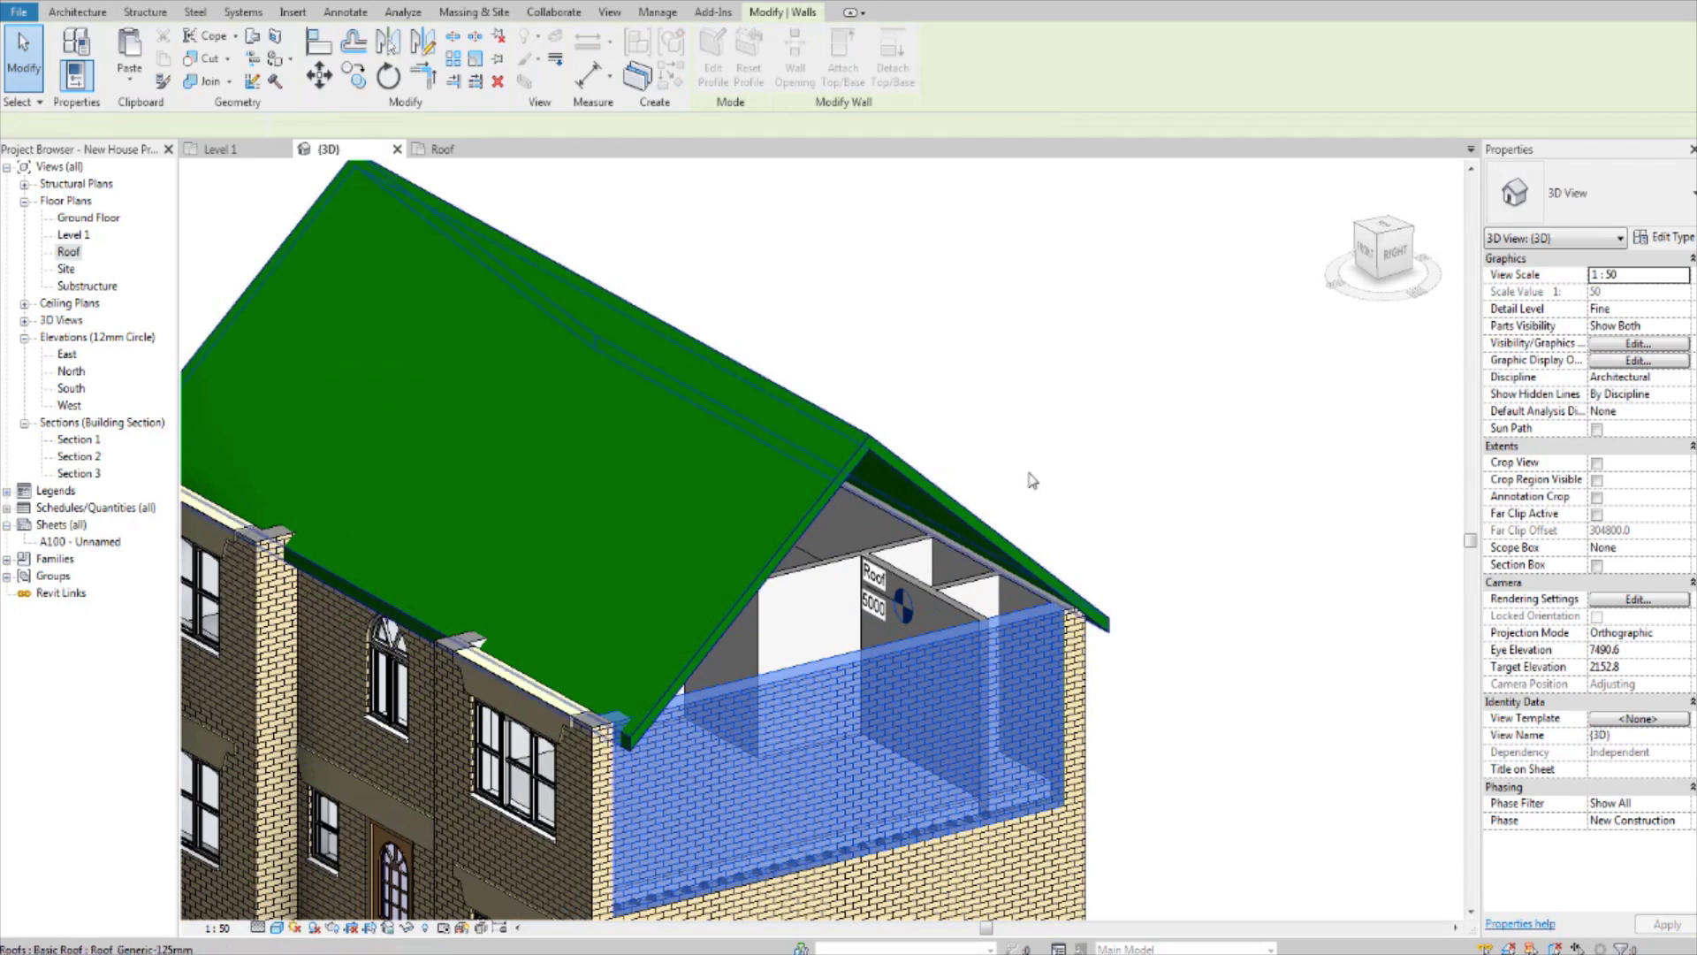
click(1025, 552)
click(1129, 429)
scroll(1128, 429, down, 5)
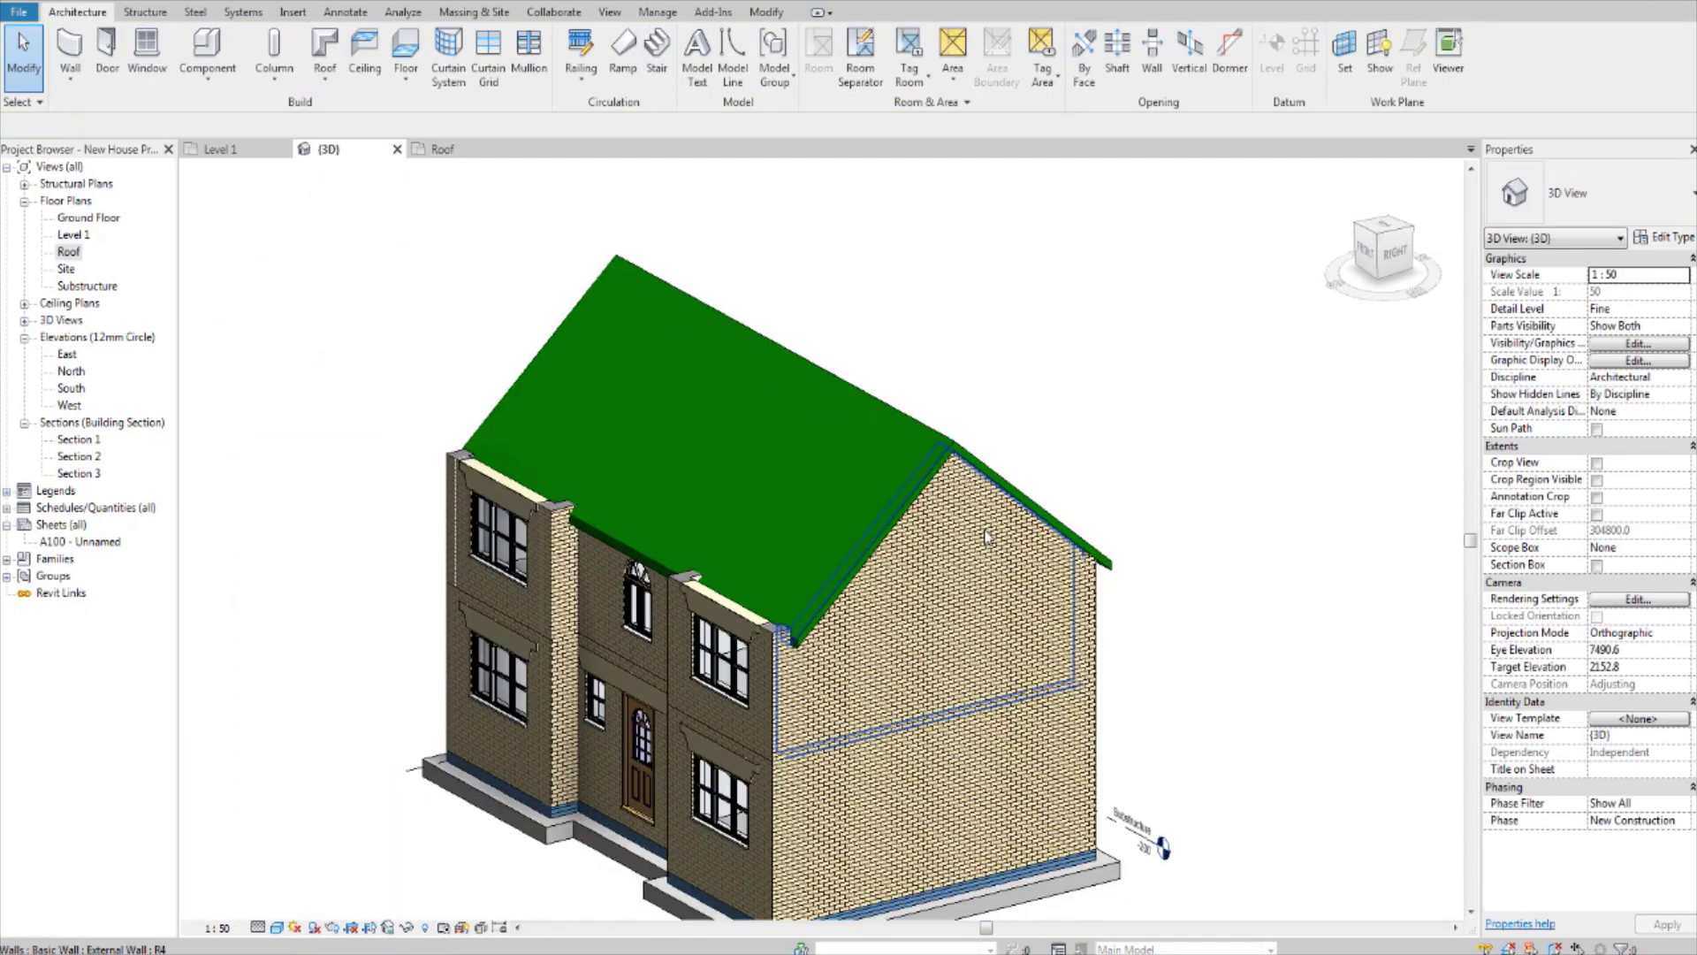
- Reopen the Roof floor plan at the house's front-left projecting bay
shift+middle_drag(1128, 429, 742, 404)
scroll(822, 495, up, 4)
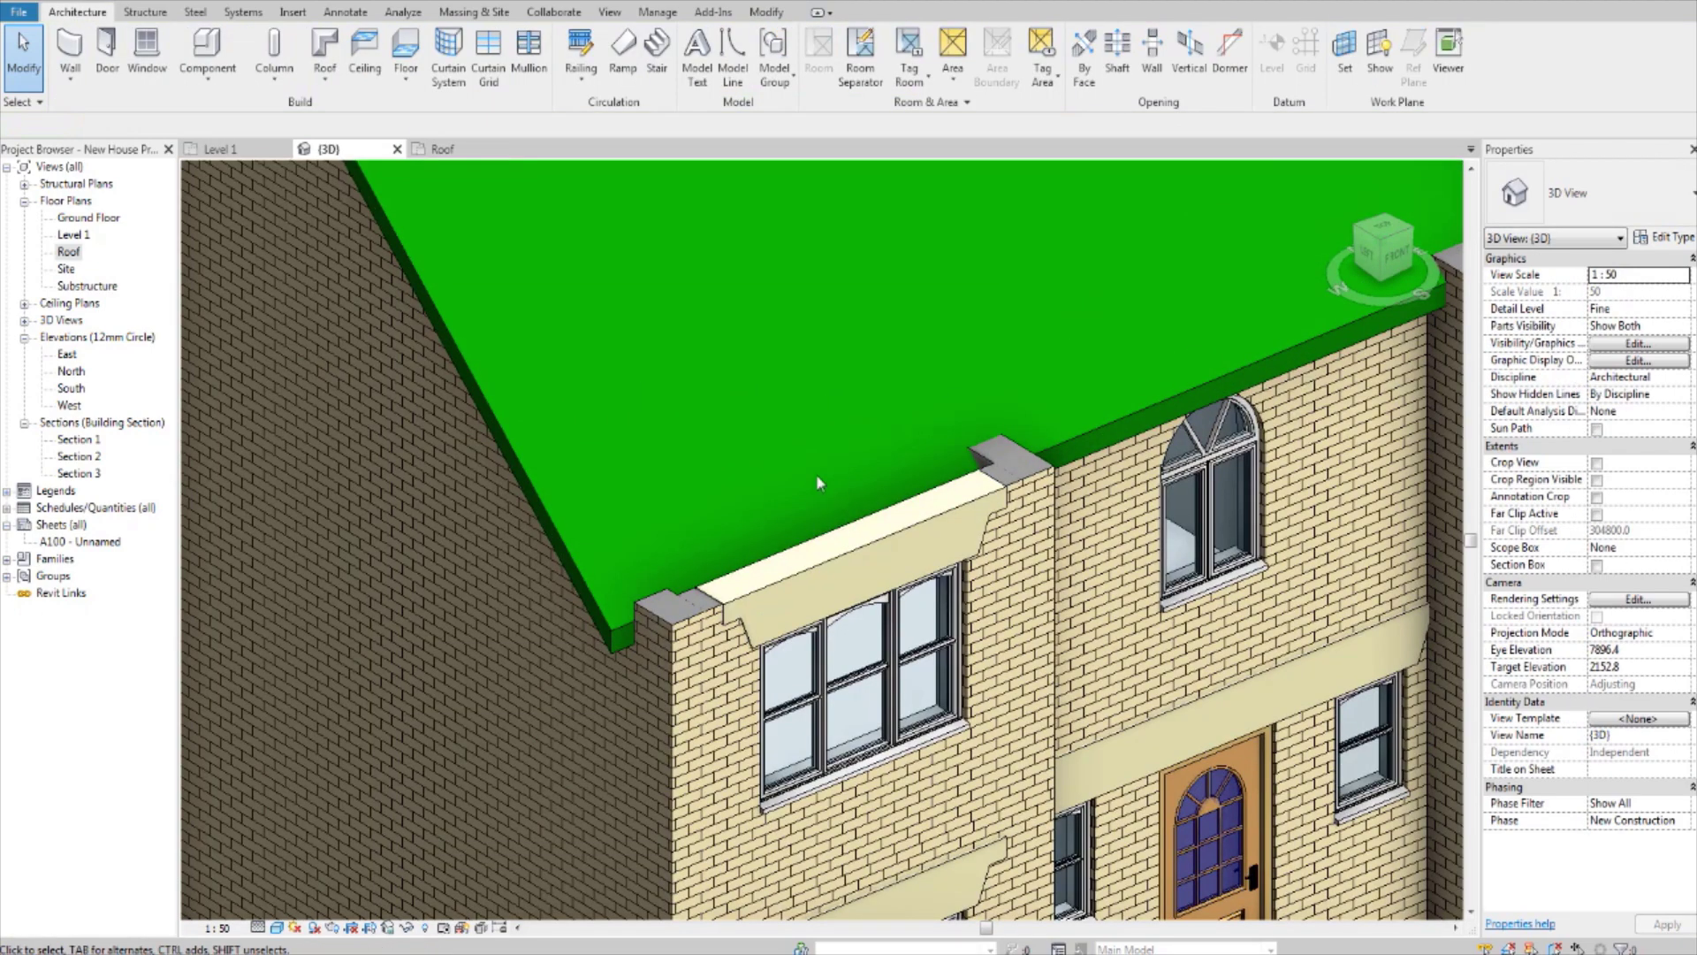
scroll(815, 473, down, 3)
scroll(870, 624, up, 2)
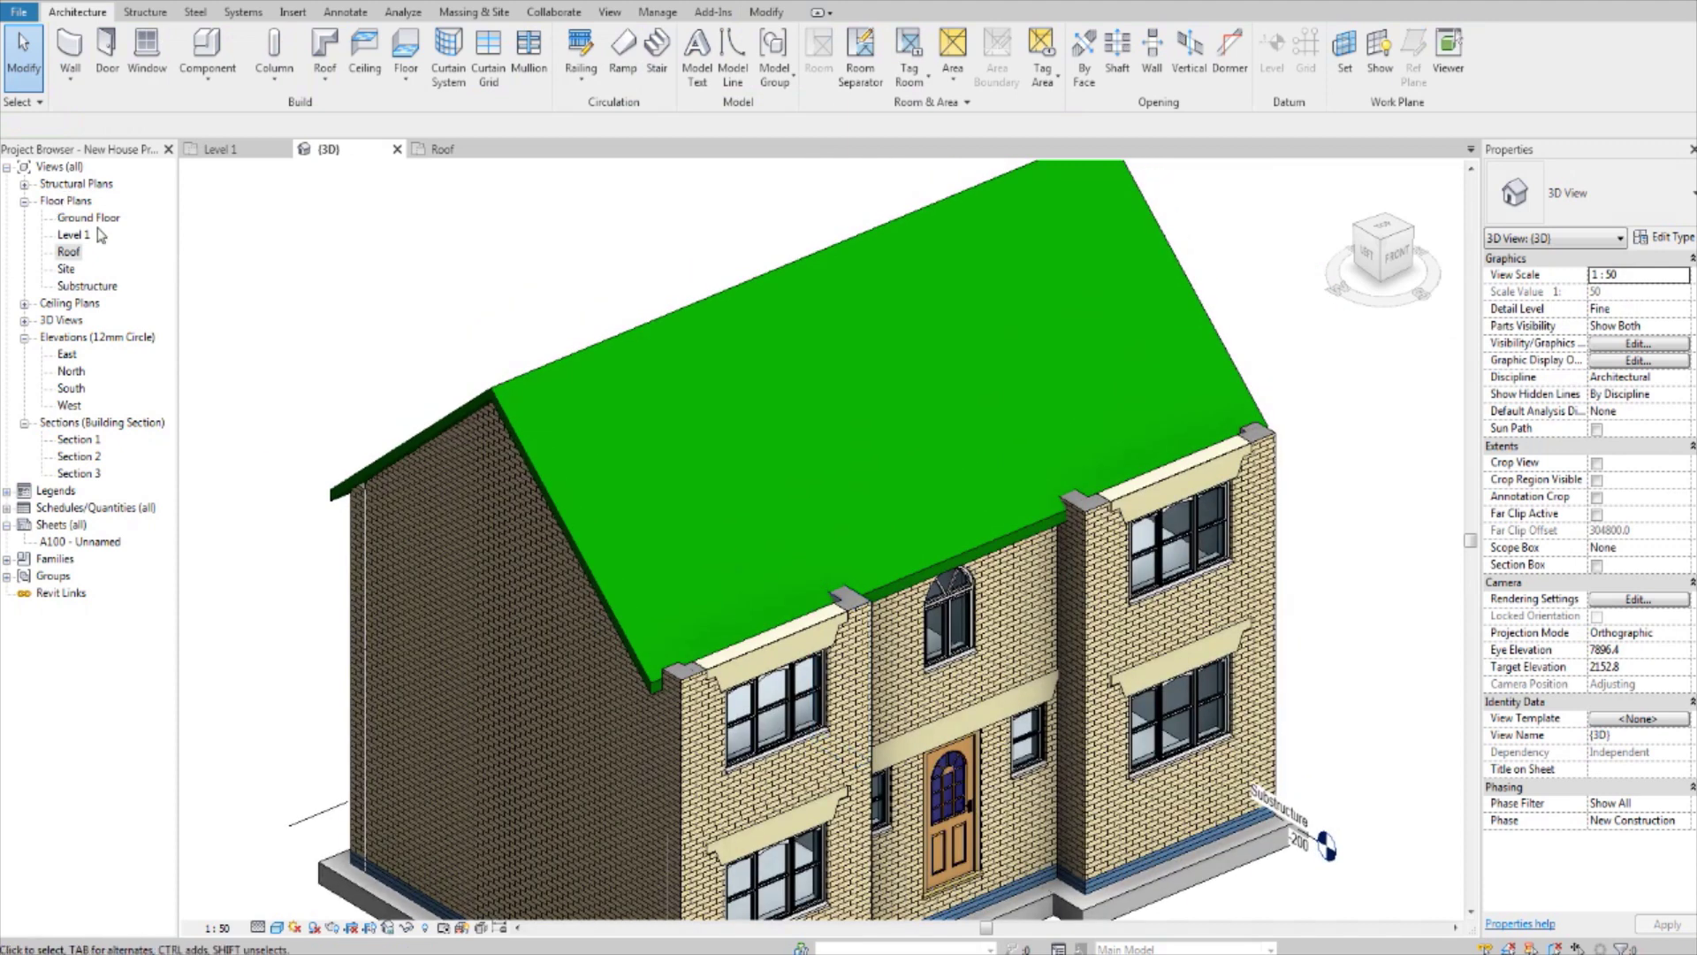
double_click(68, 251)
scroll(803, 633, up, 5)
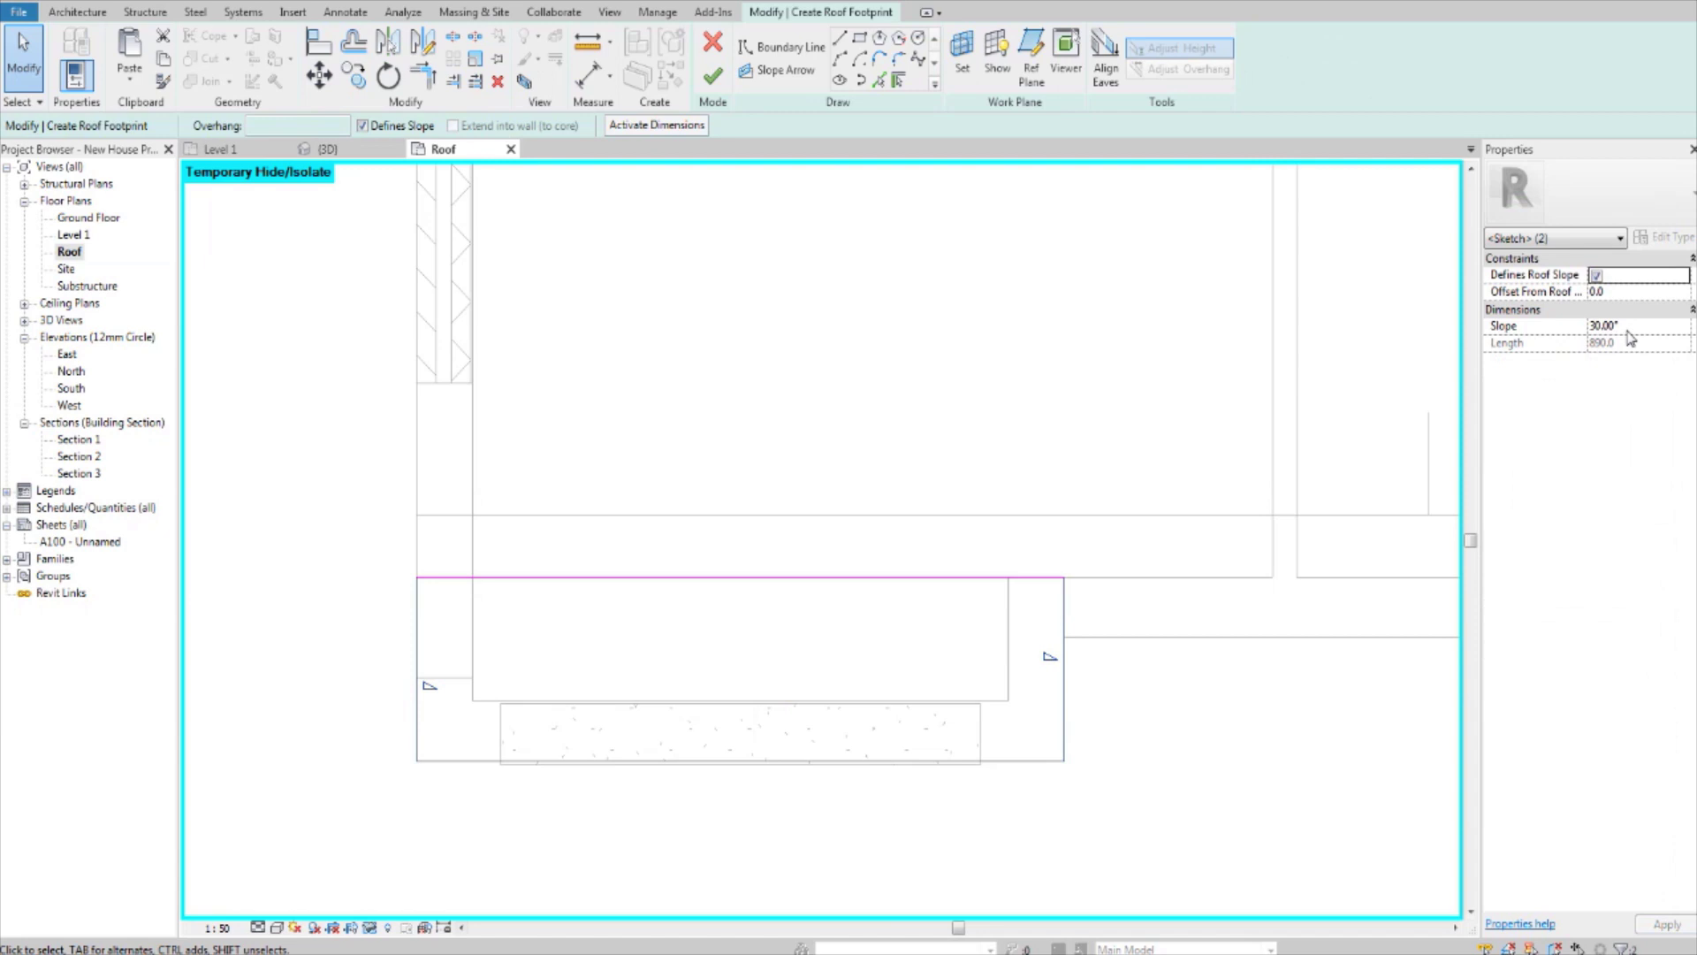
- Set the slope of the two side boundary lines to 40° and finish the front-left bay's roof footprint
key(Return)
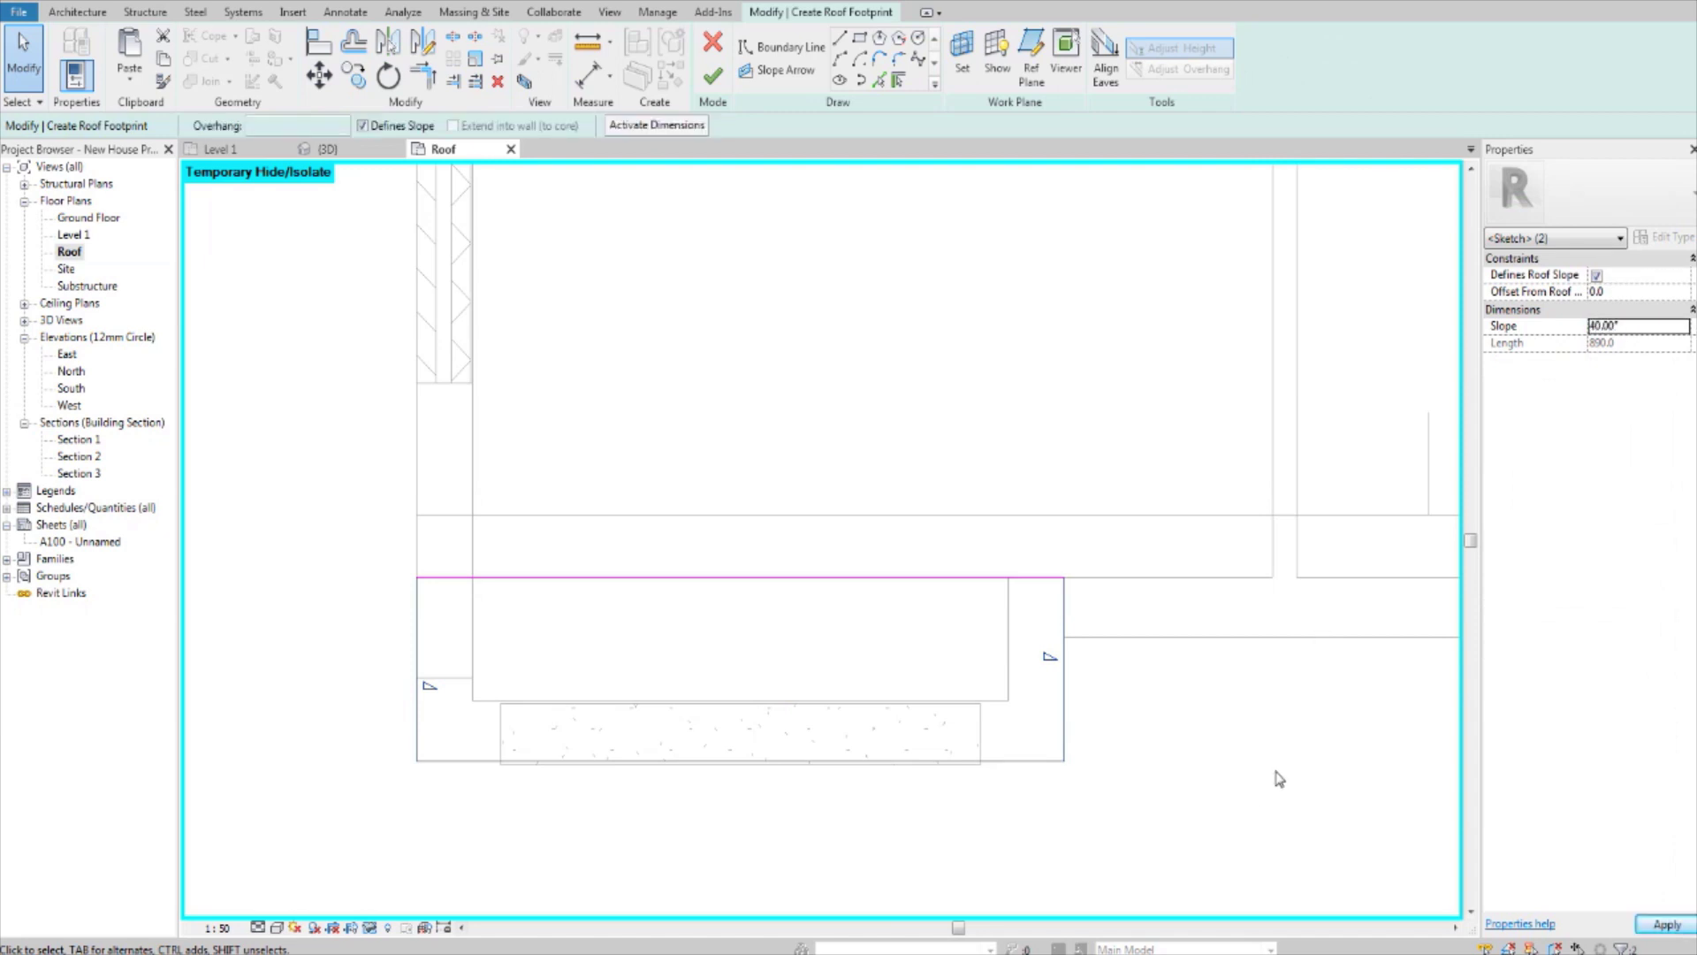
click(1276, 775)
scroll(1321, 719, down, 3)
middle_drag(1408, 758, 1305, 746)
scroll(1148, 705, up, 2)
middle_drag(1148, 706, 1083, 716)
scroll(1083, 716, down, 1)
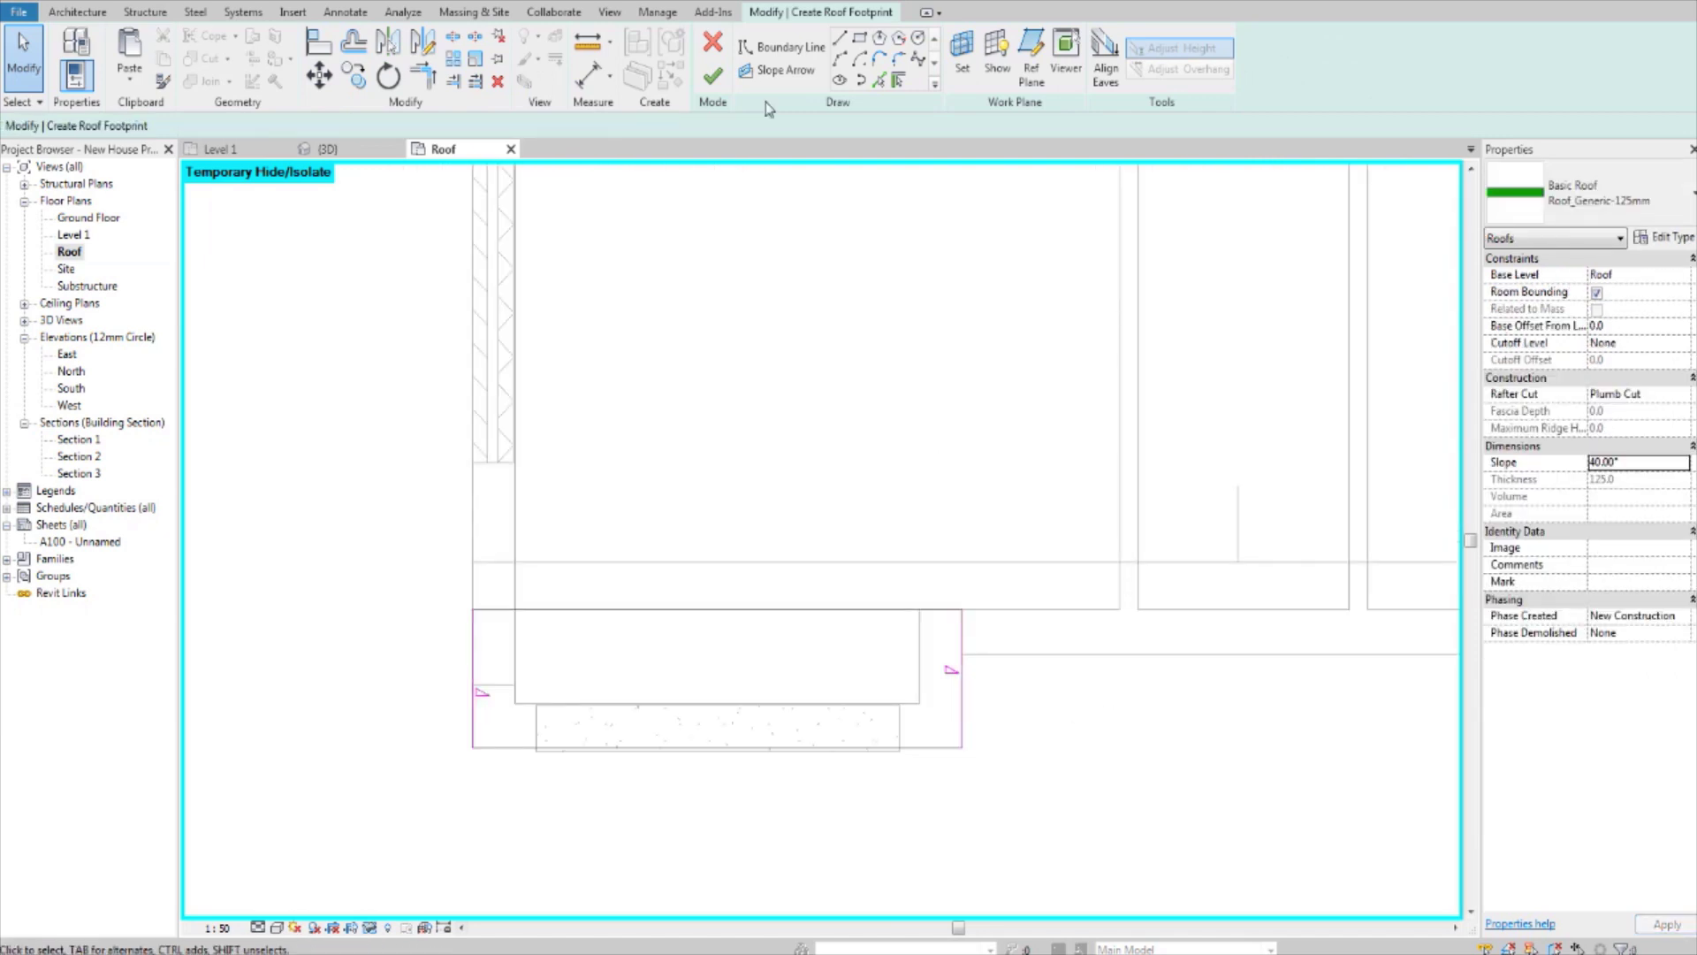
click(712, 76)
scroll(1023, 594, down, 2)
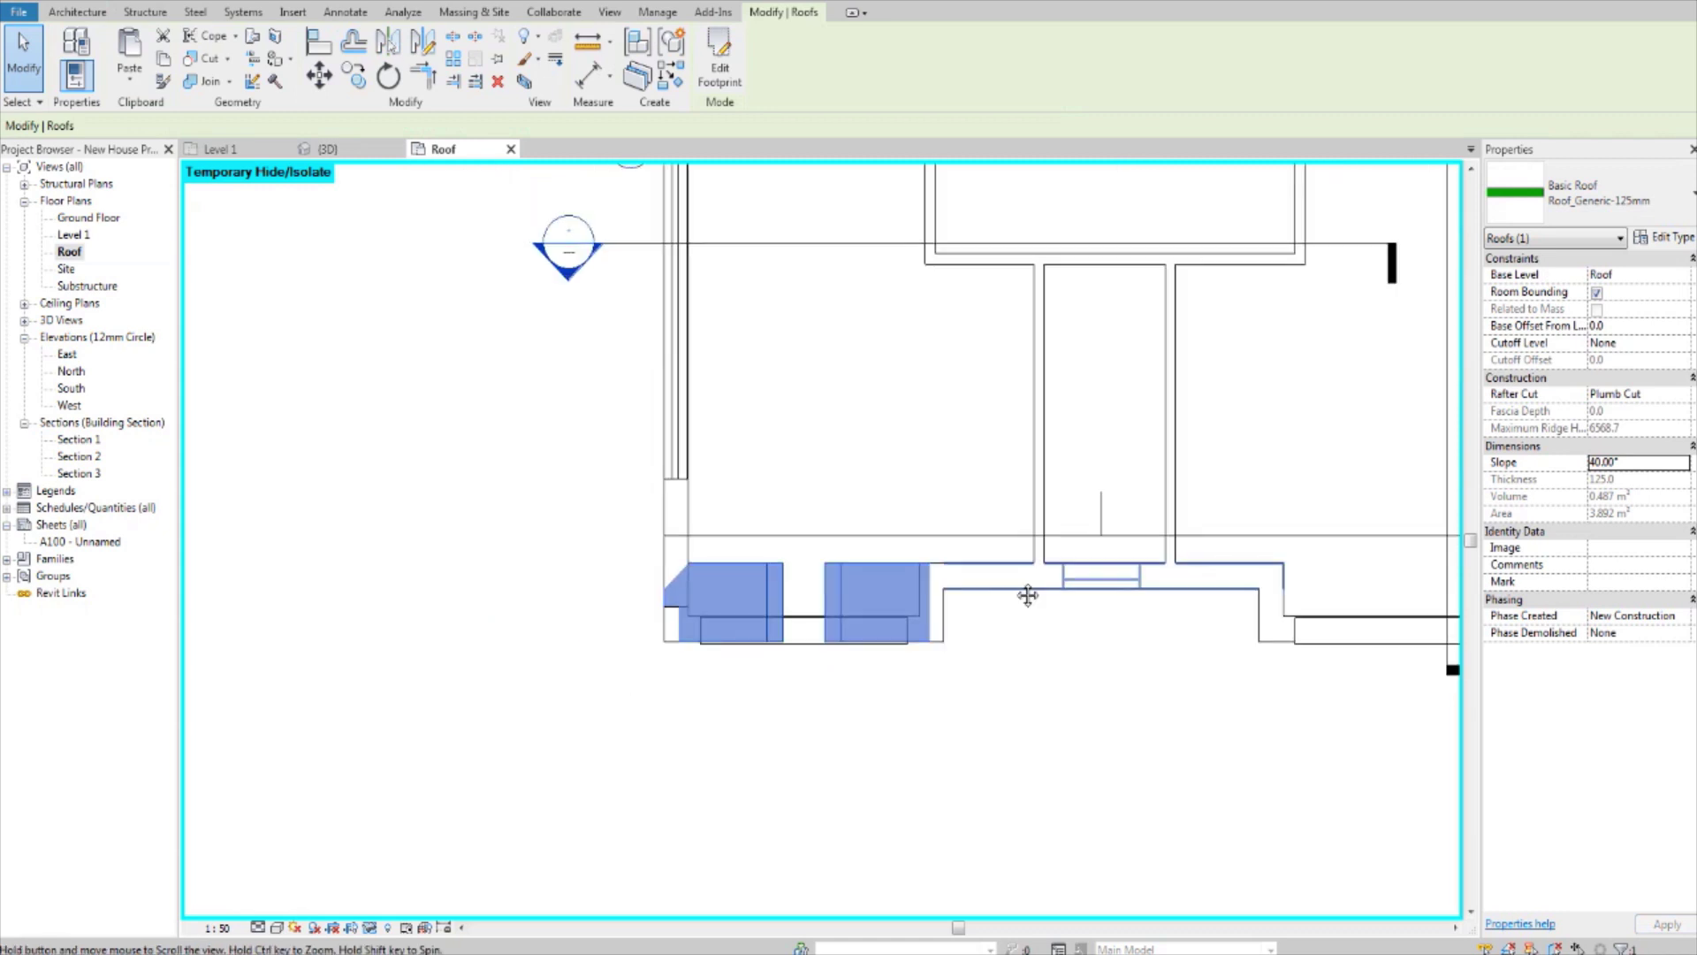
- Reopen the 3D view of the house at the small roof over the front-left bay
scroll(1238, 542, up, 1)
scroll(788, 633, up, 3)
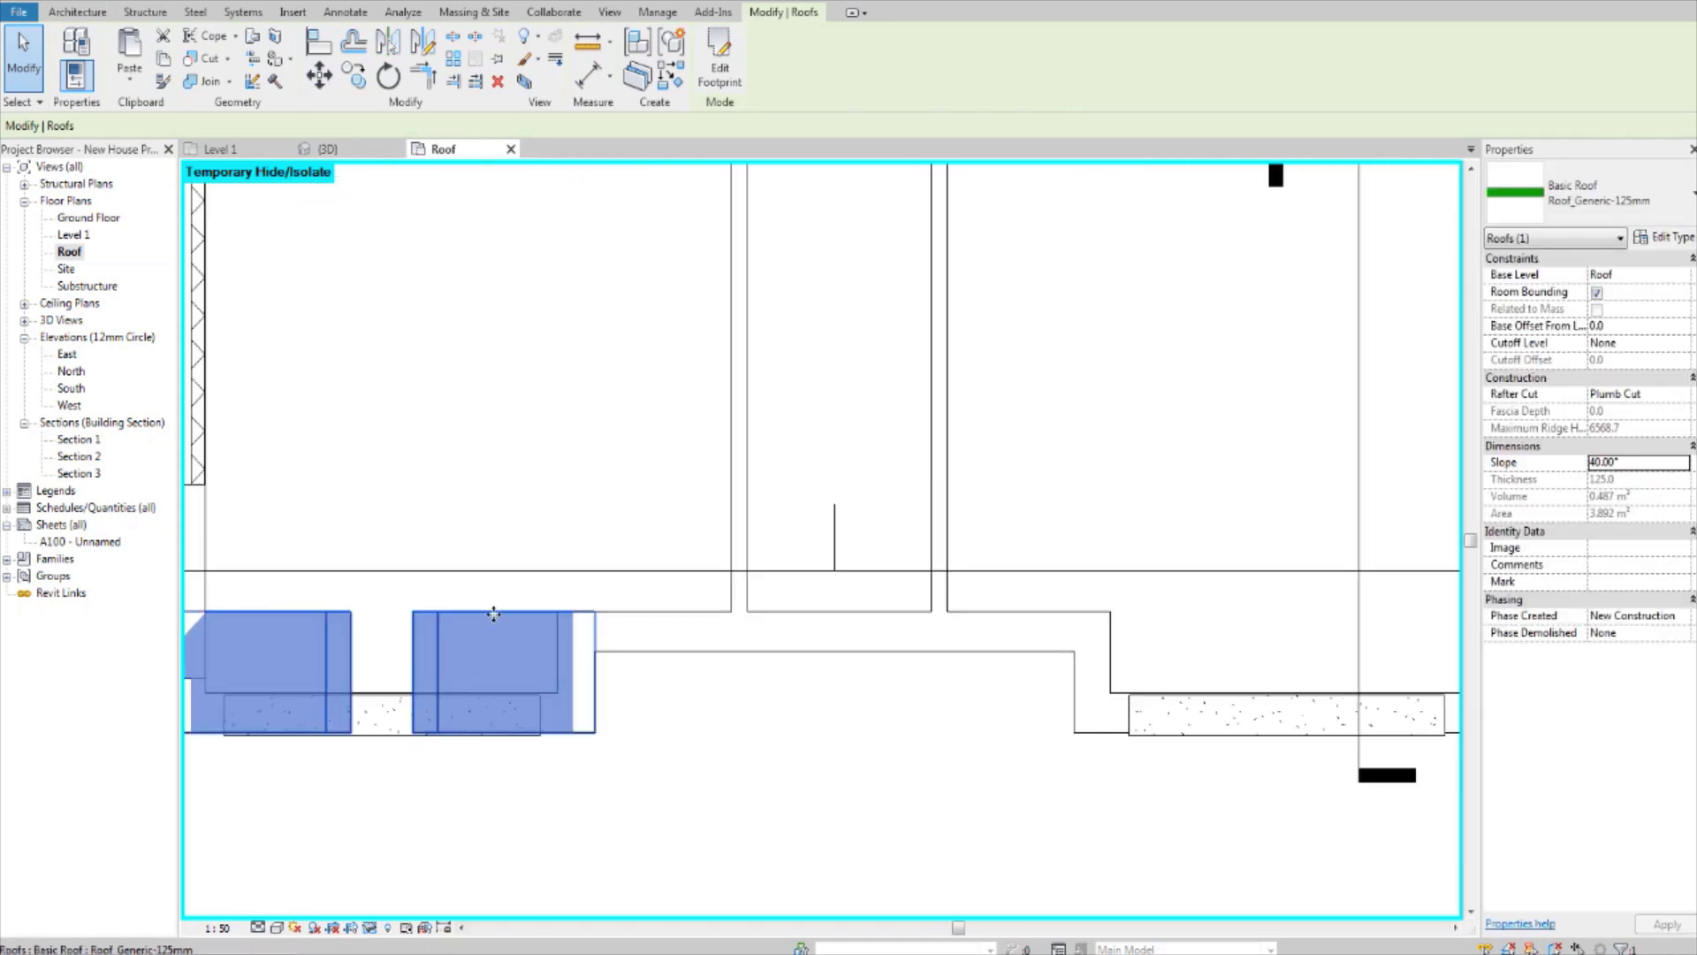
scroll(587, 644, down, 2)
scroll(577, 710, up, 1)
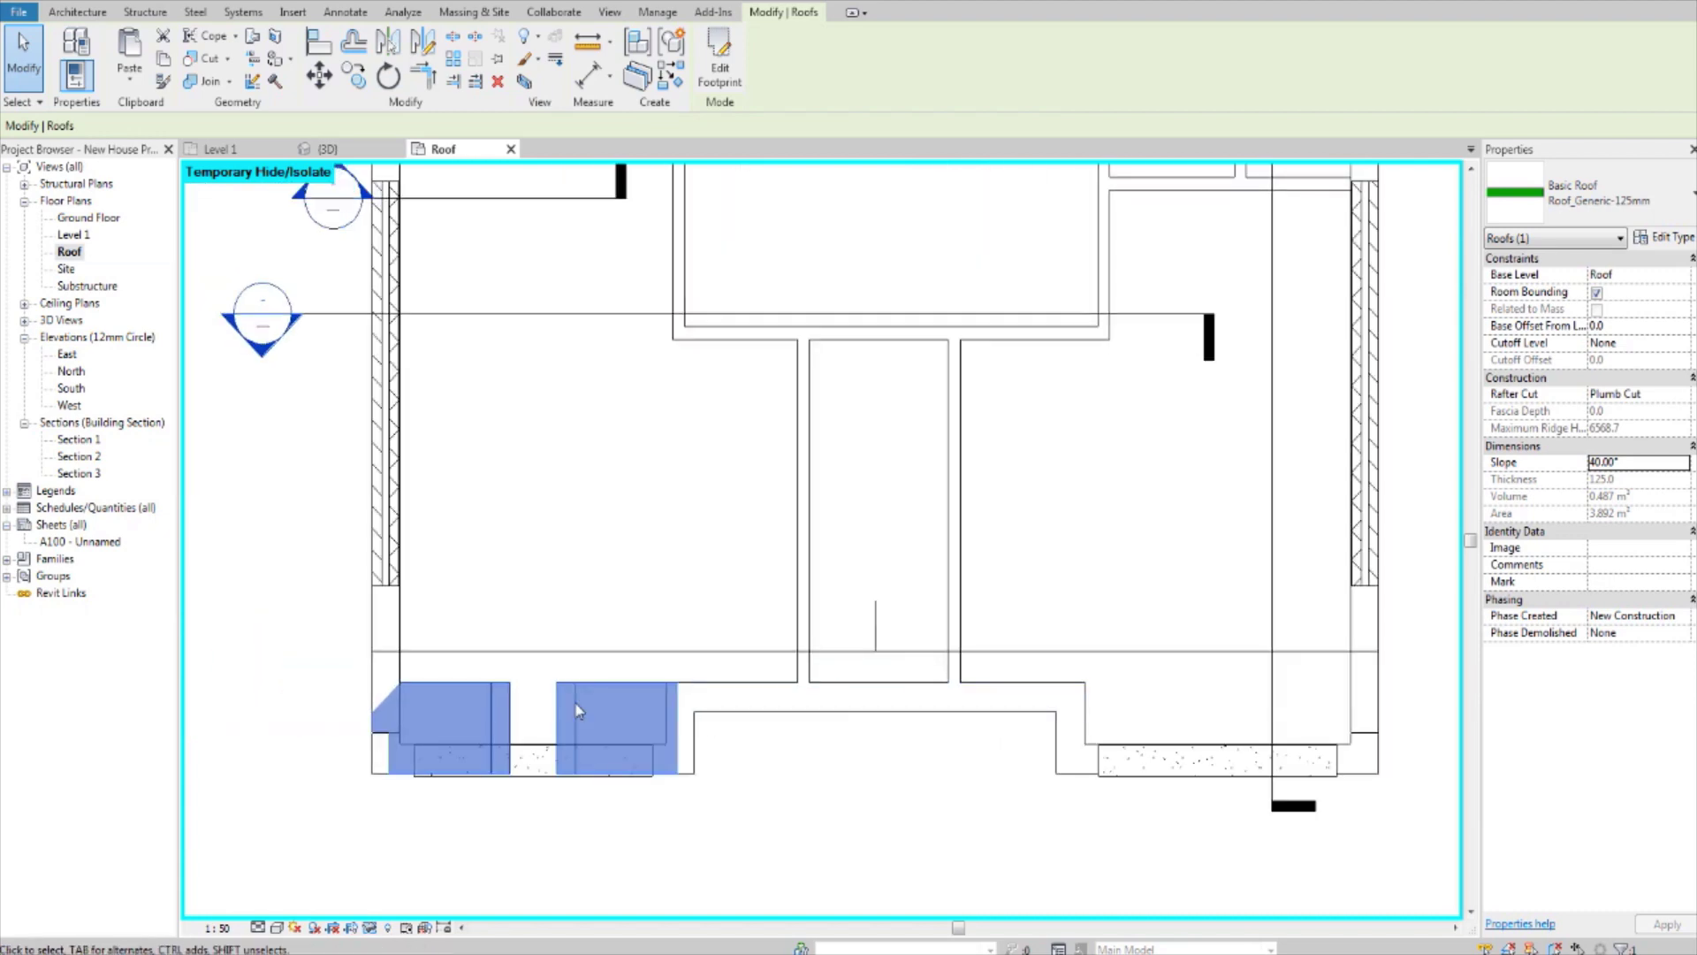
click(329, 3)
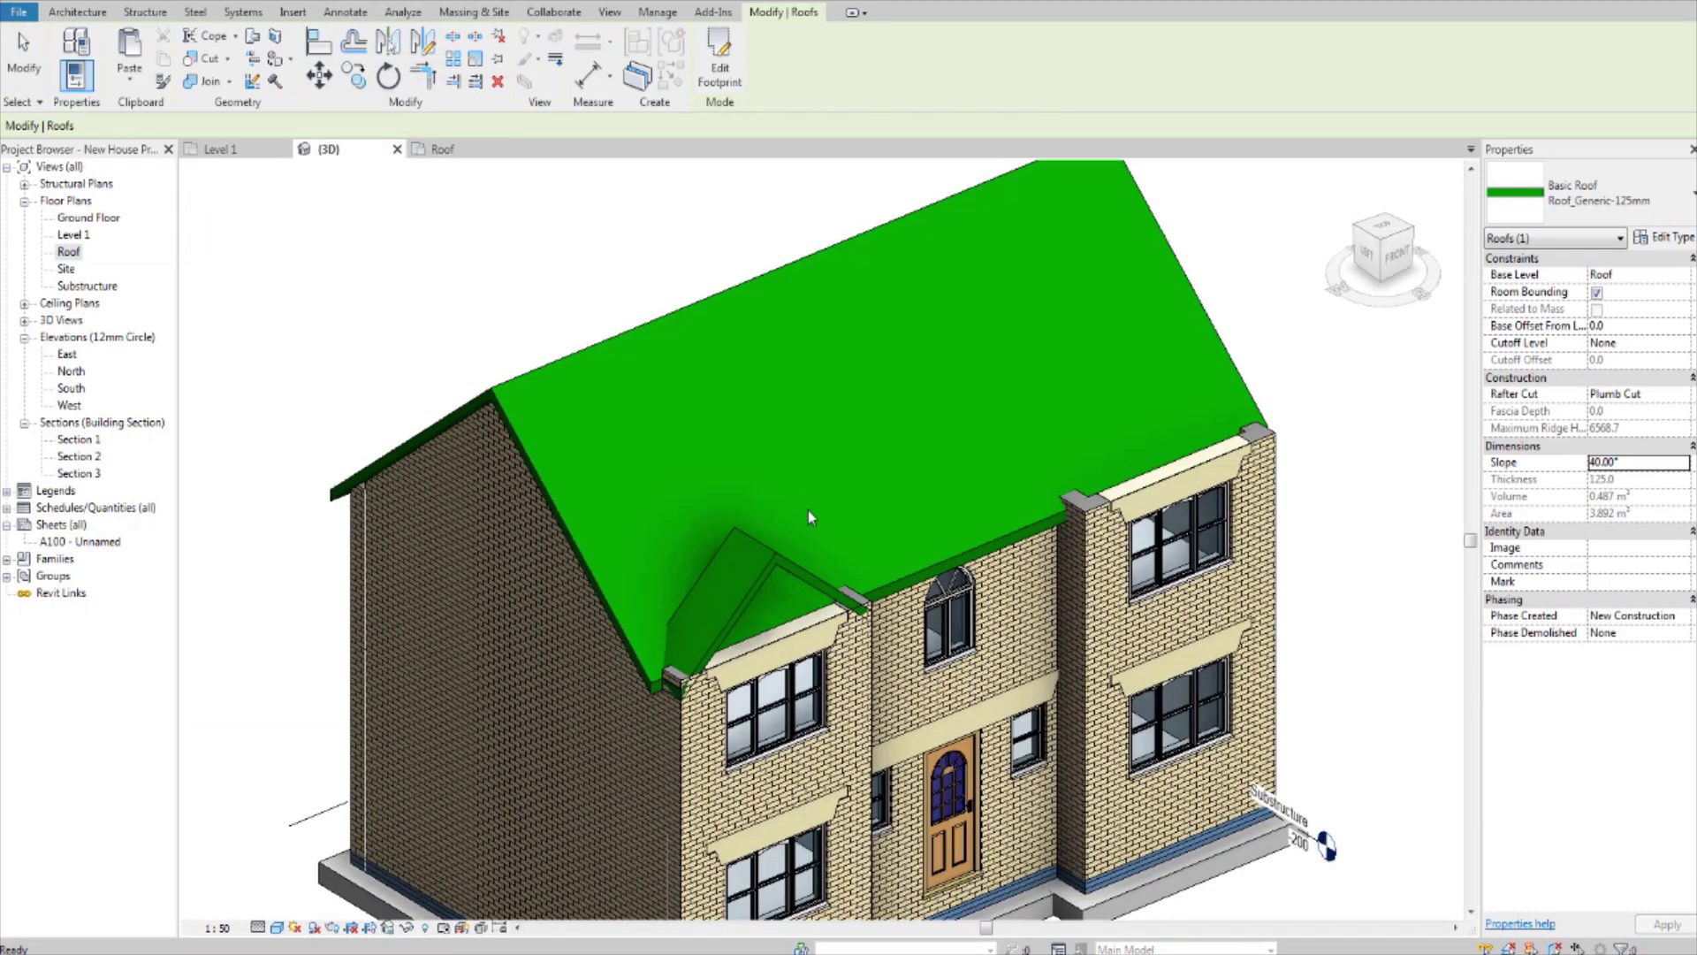
scroll(808, 510, up, 2)
scroll(831, 618, down, 2)
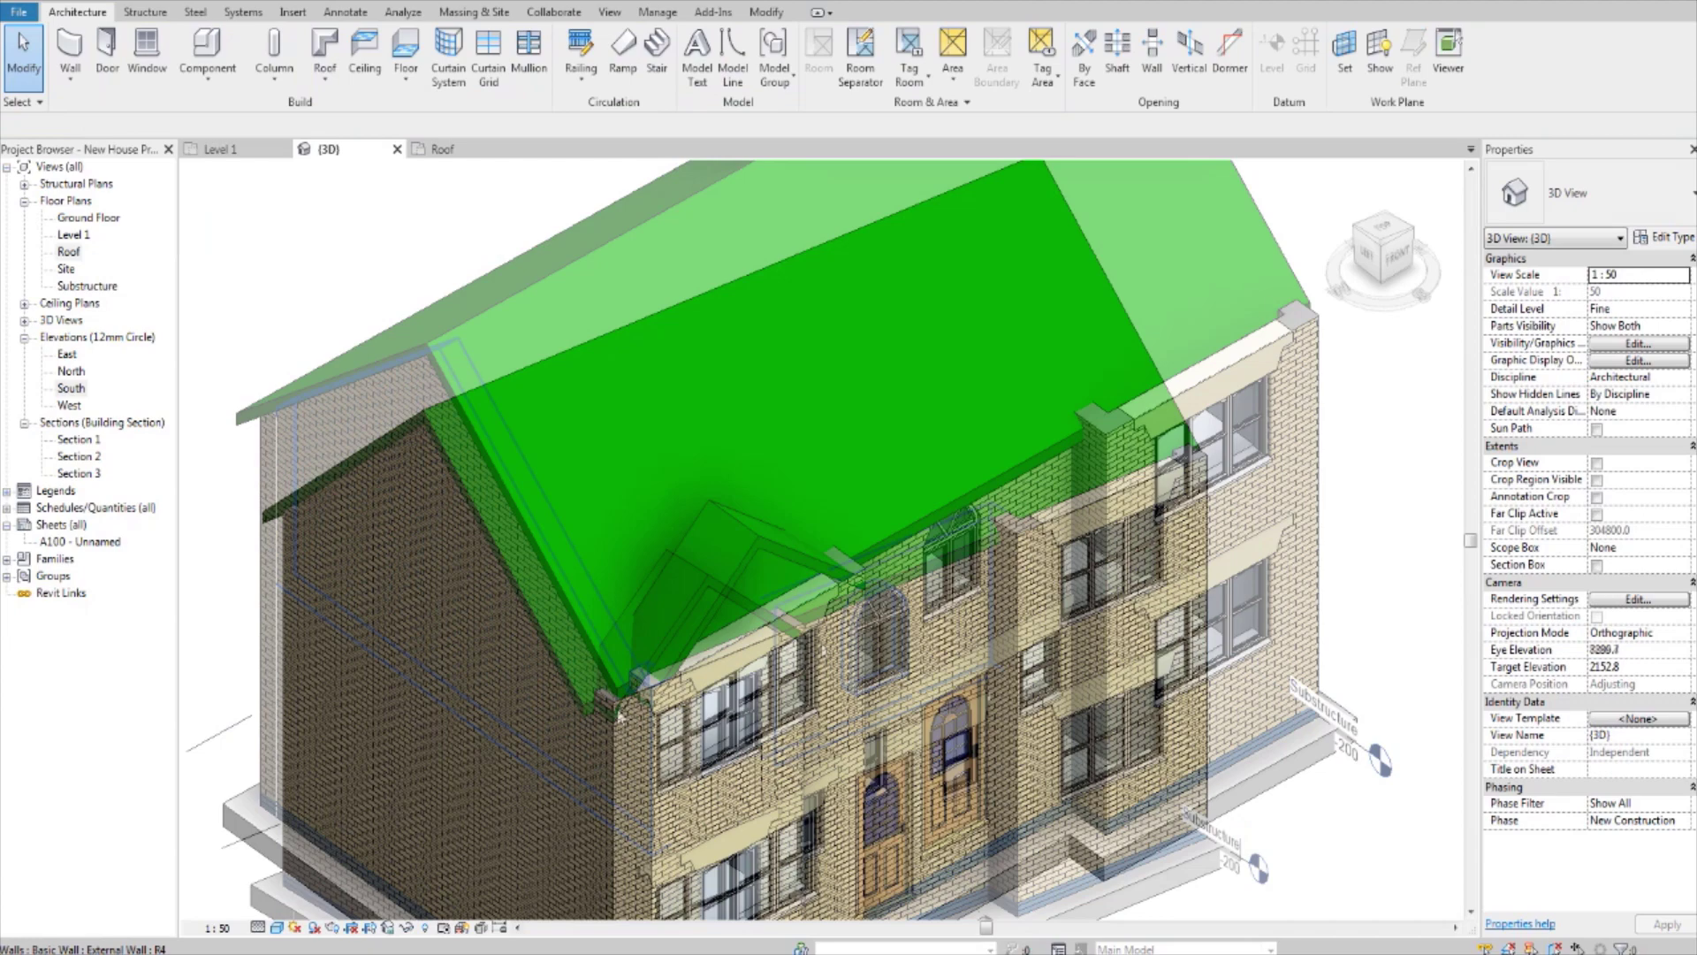
- Try to attach the tops of the three upper external walls around the front-left bay to its small gable roof
click(646, 726)
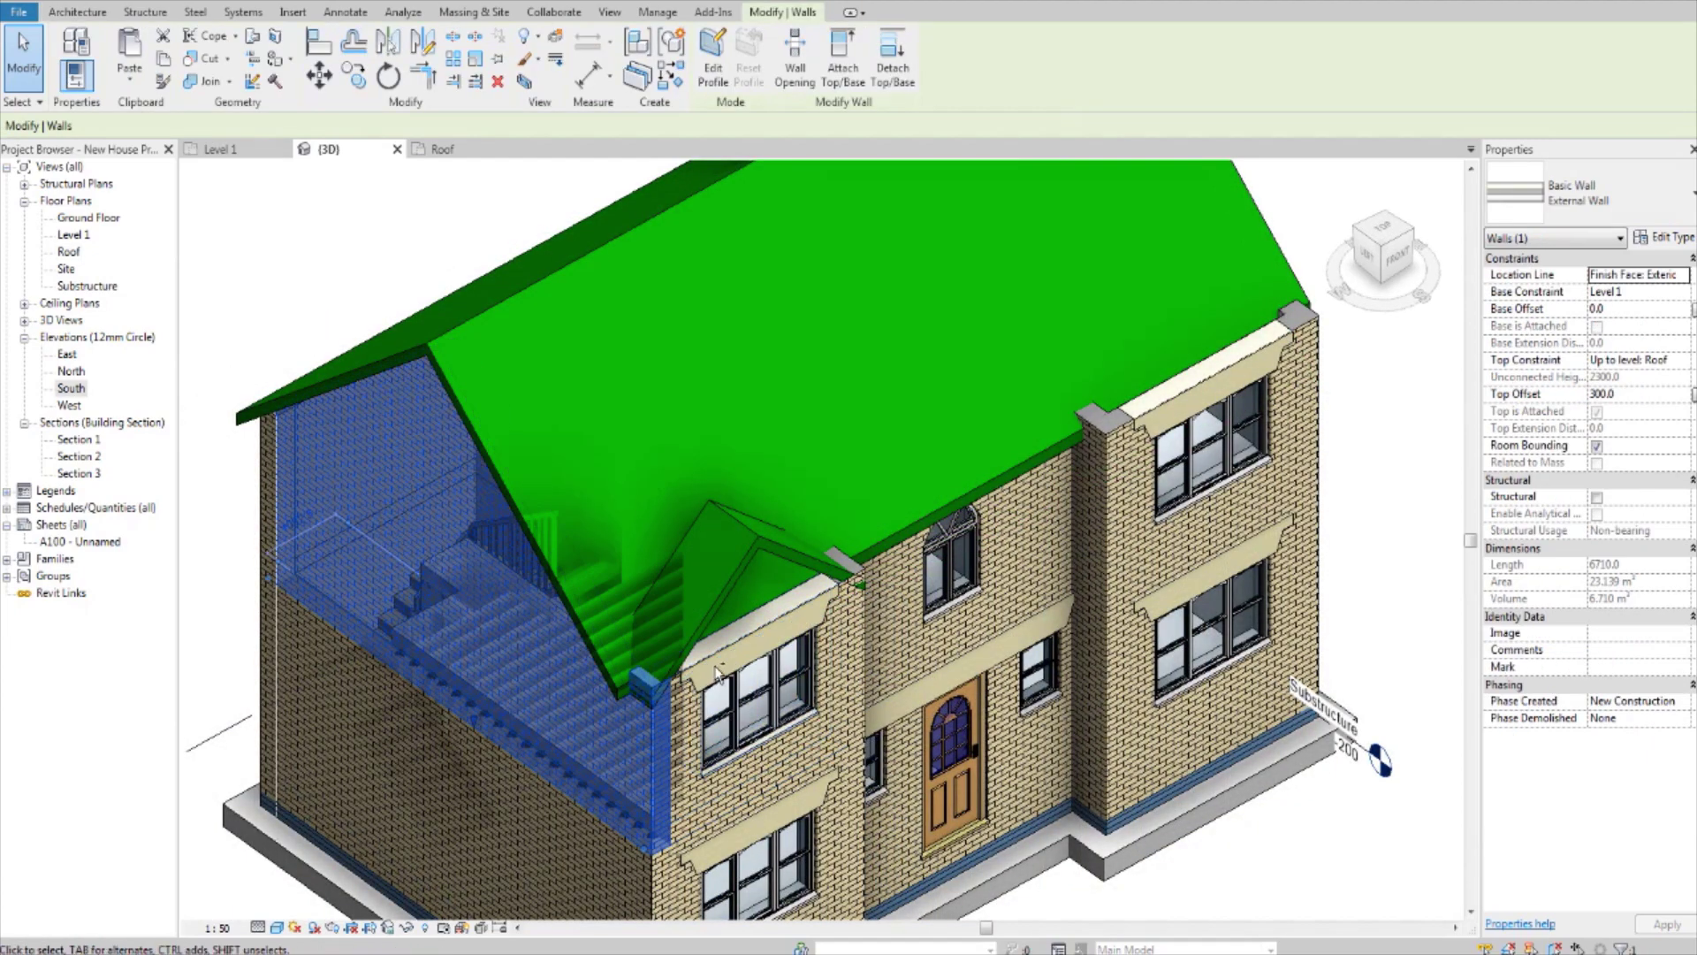
ctrl+click(846, 675)
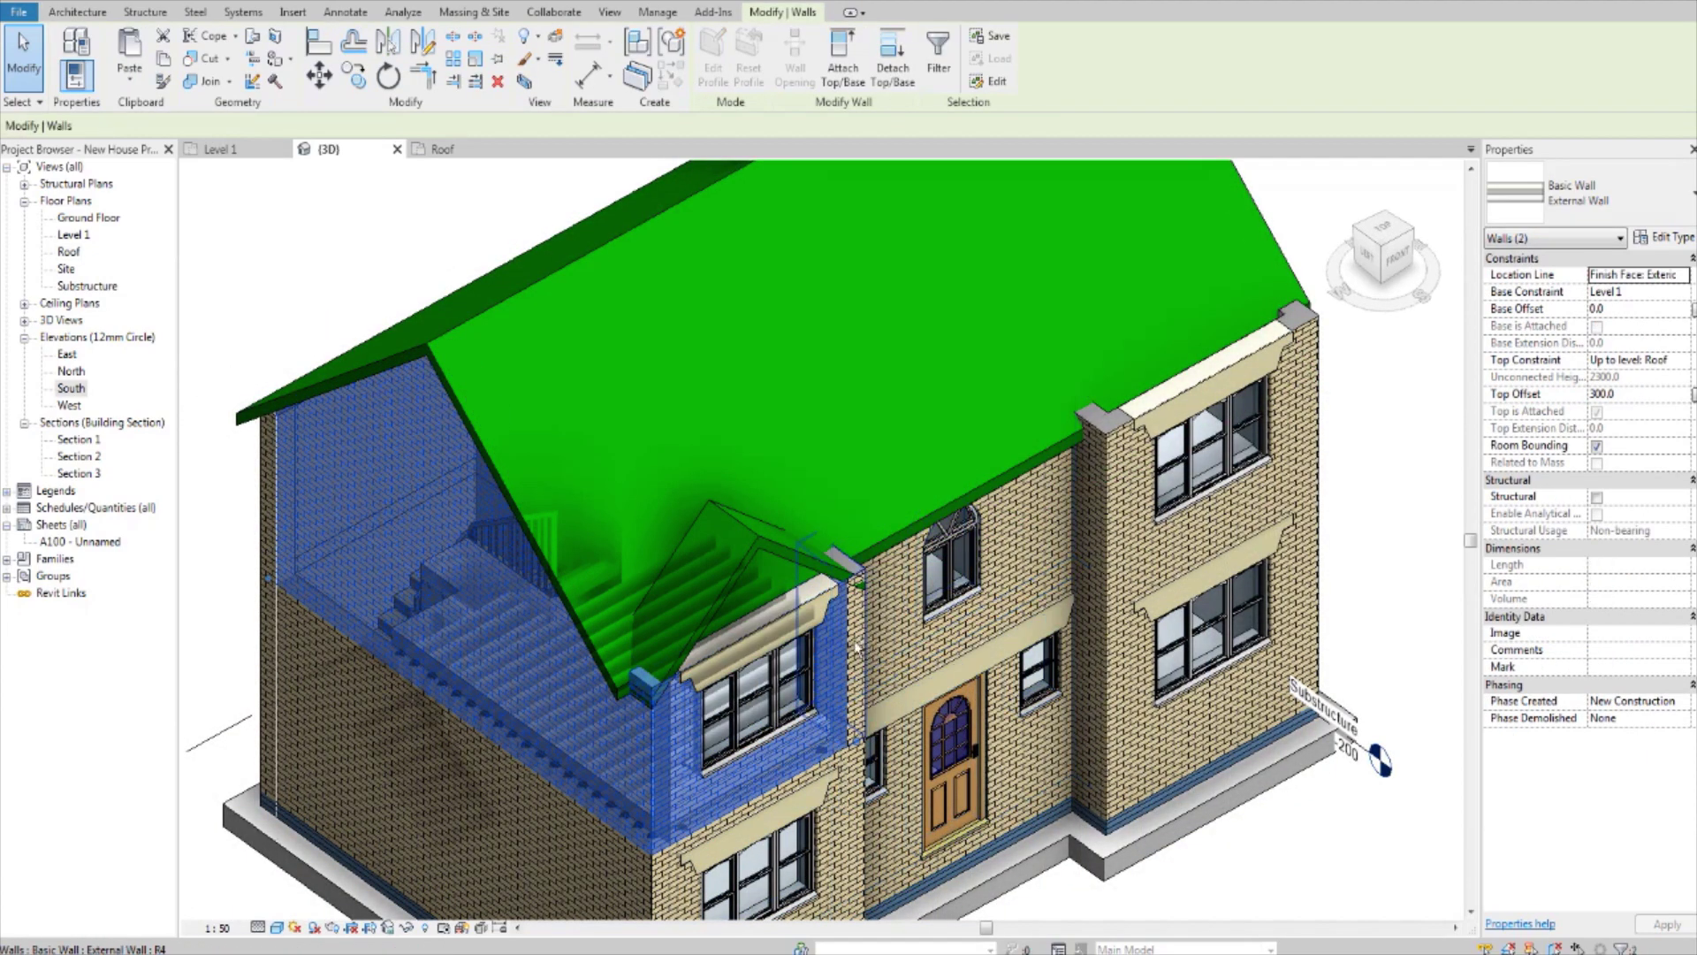
ctrl+click(850, 638)
shift+middle_drag(910, 671, 791, 685)
click(842, 58)
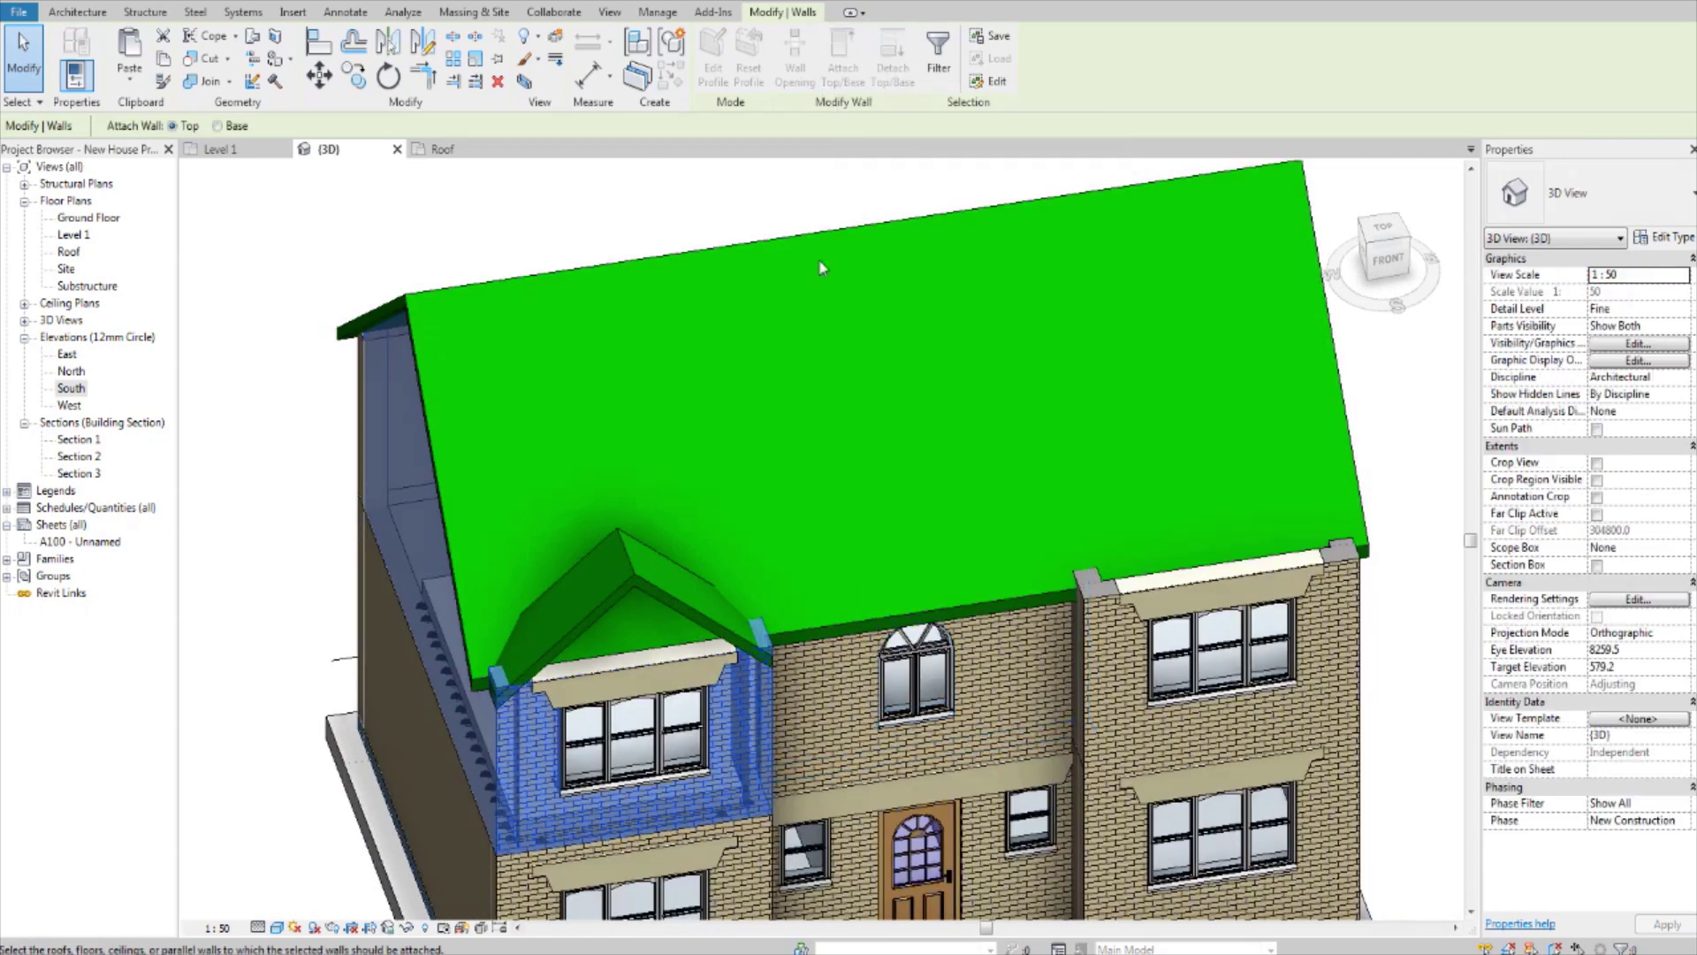
click(662, 576)
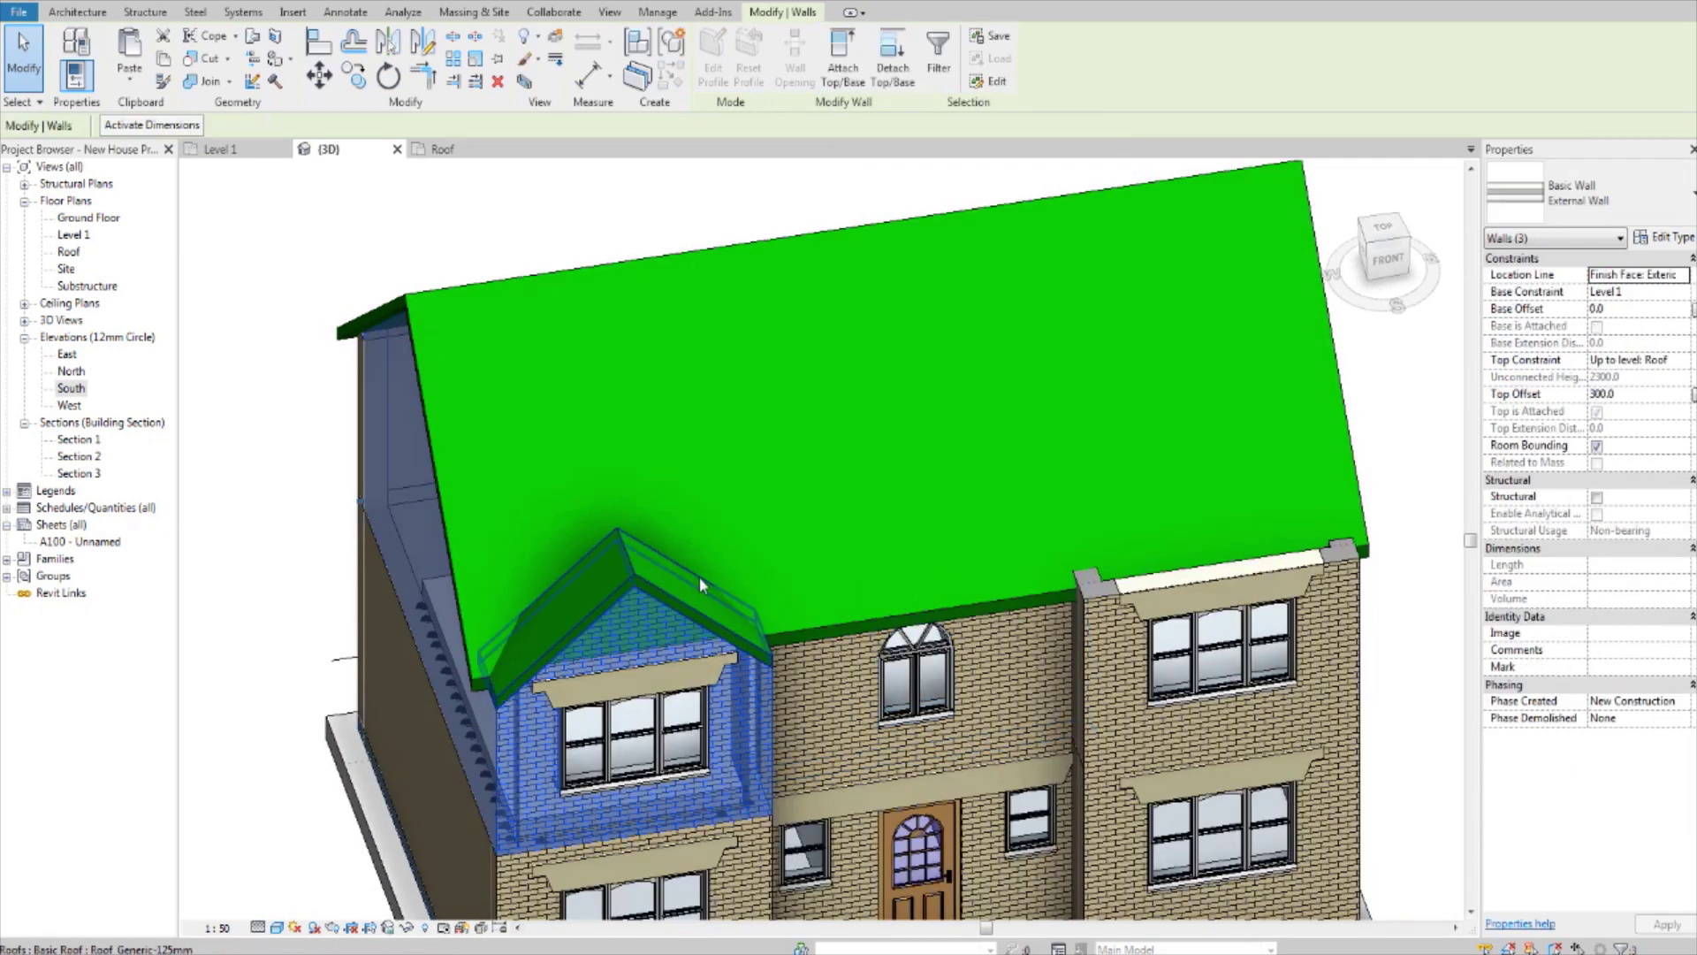
shift+middle_drag(698, 577, 781, 538)
scroll(781, 537, down, 1)
click(458, 439)
scroll(652, 716, up, 2)
shift+middle_drag(653, 716, 731, 384)
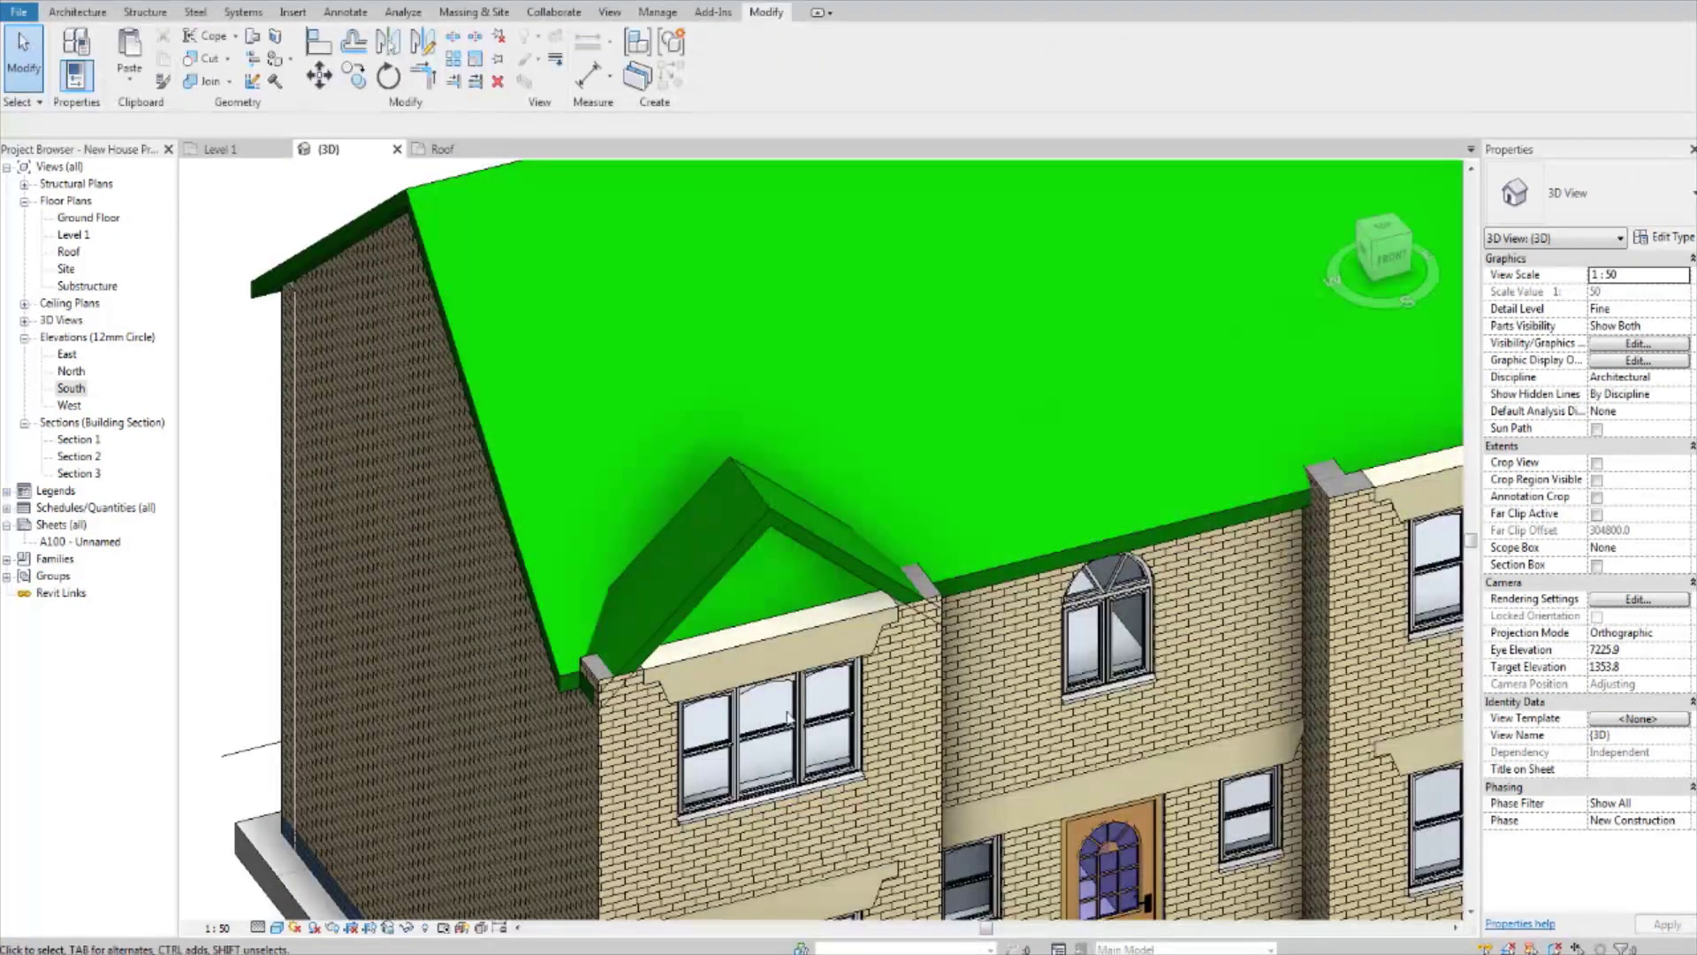
- Join the rear edge of the front-left bay's small gable roof to the front slope of the main roof
shift+middle_drag(787, 718, 1020, 553)
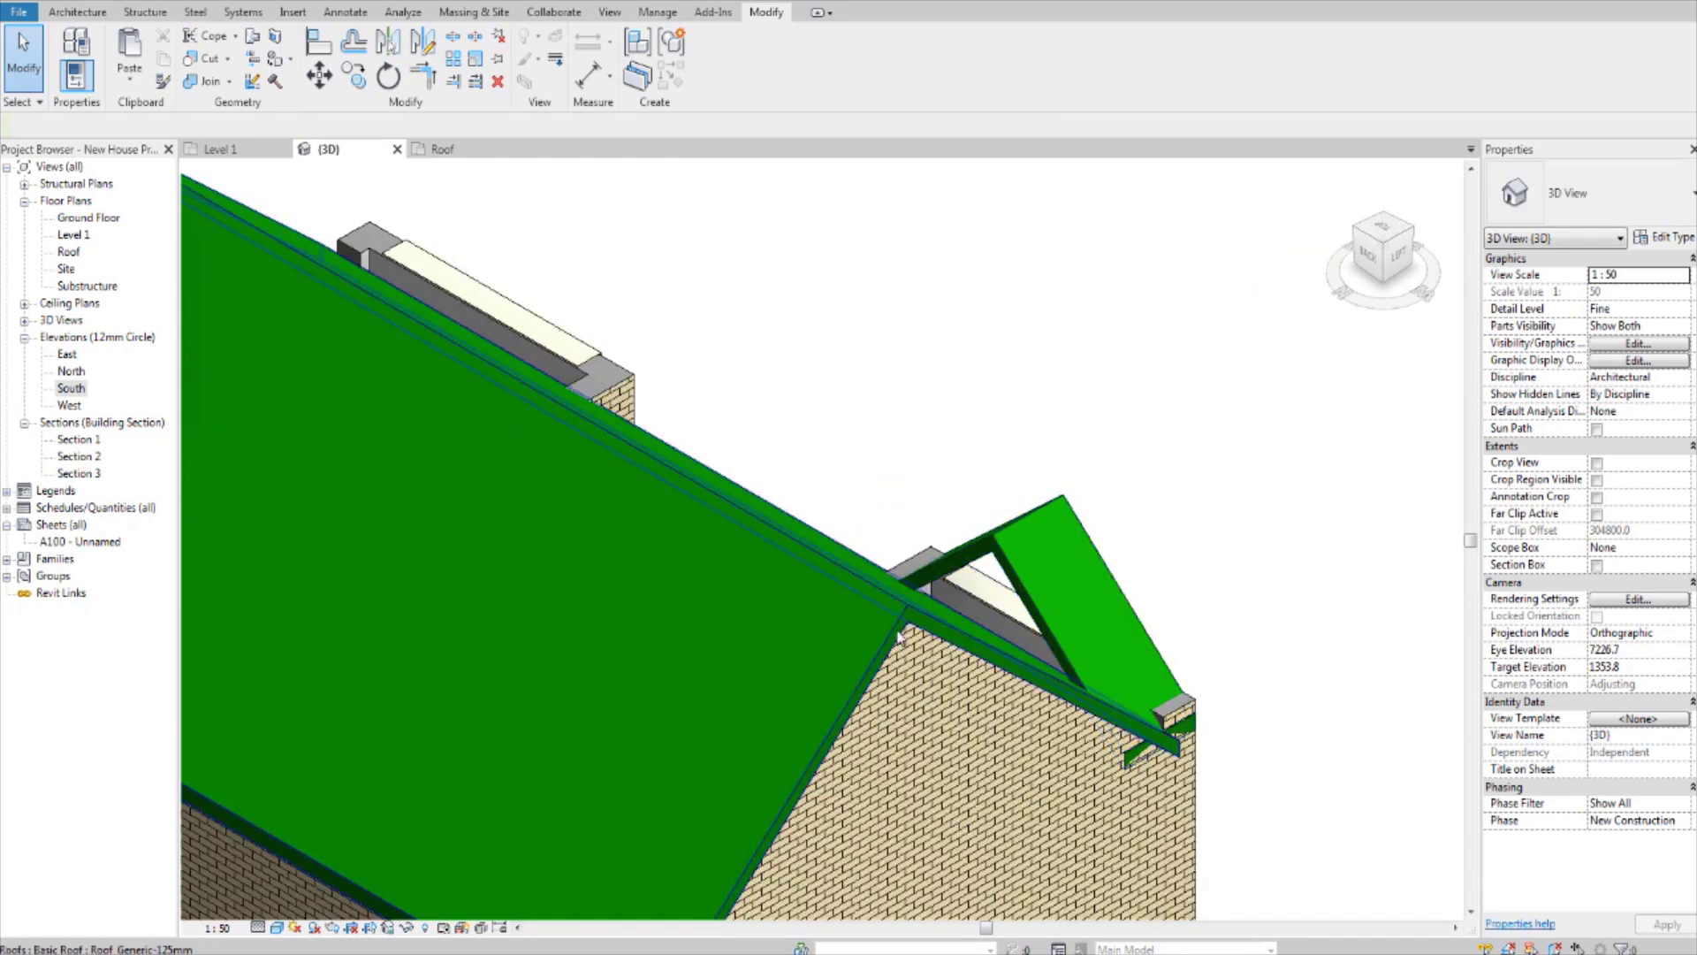
shift+middle_drag(1056, 613, 849, 648)
scroll(786, 623, up, 2)
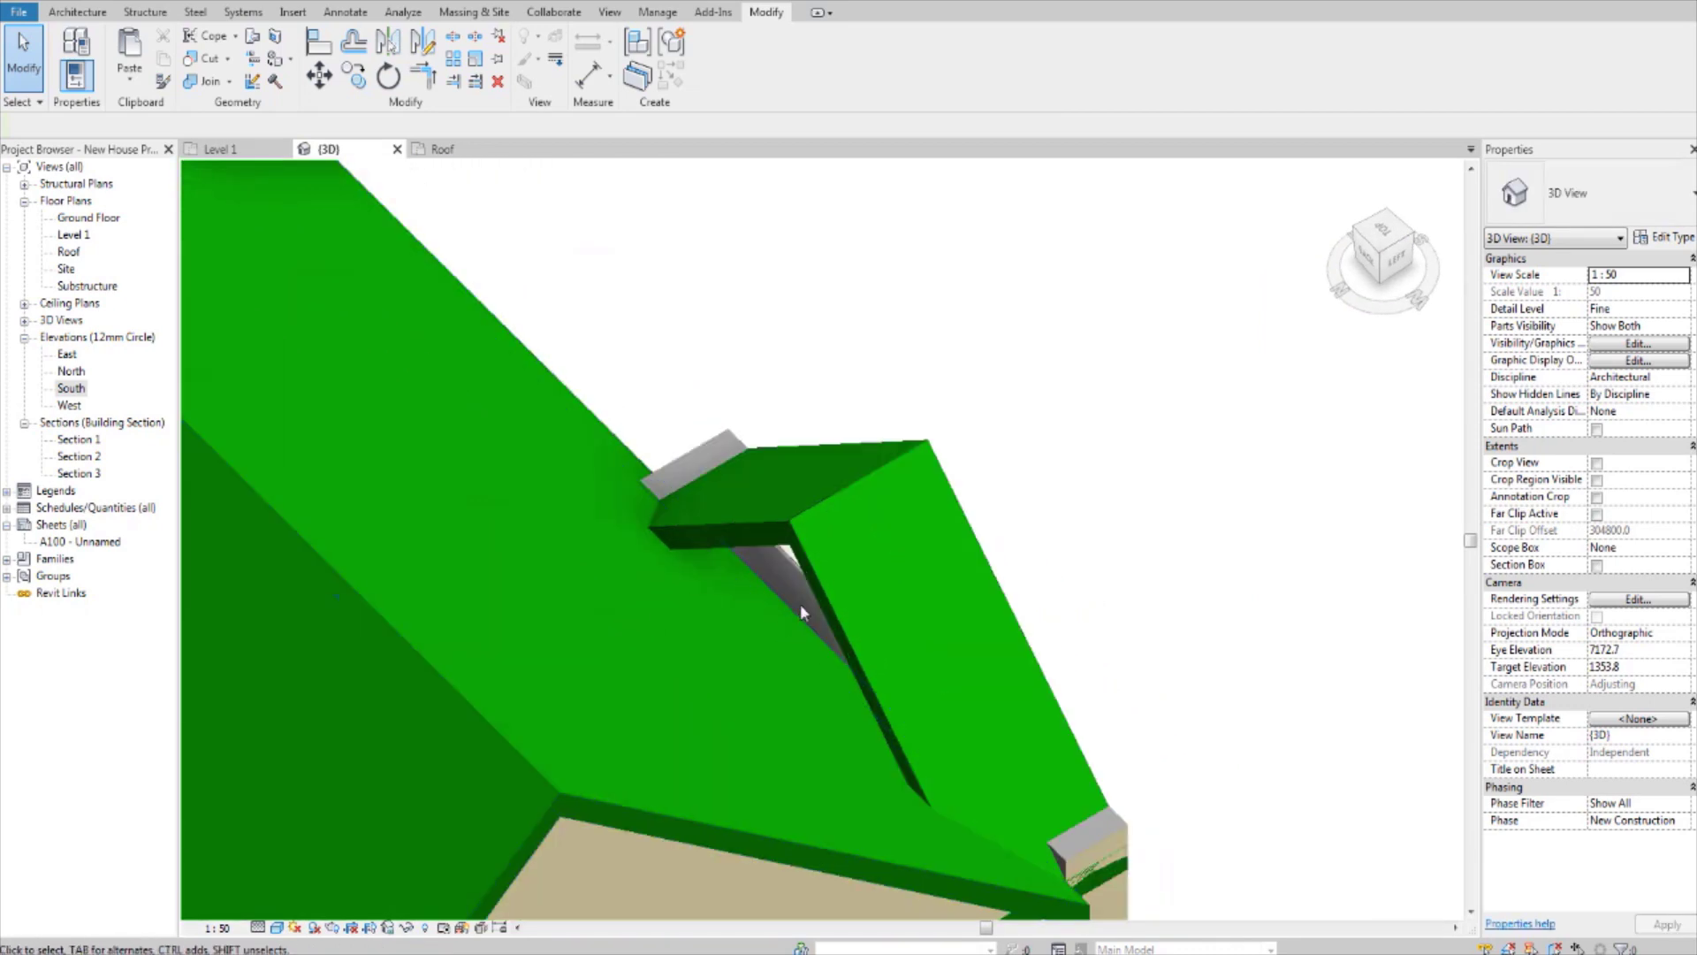
click(814, 589)
middle_drag(609, 426, 537, 396)
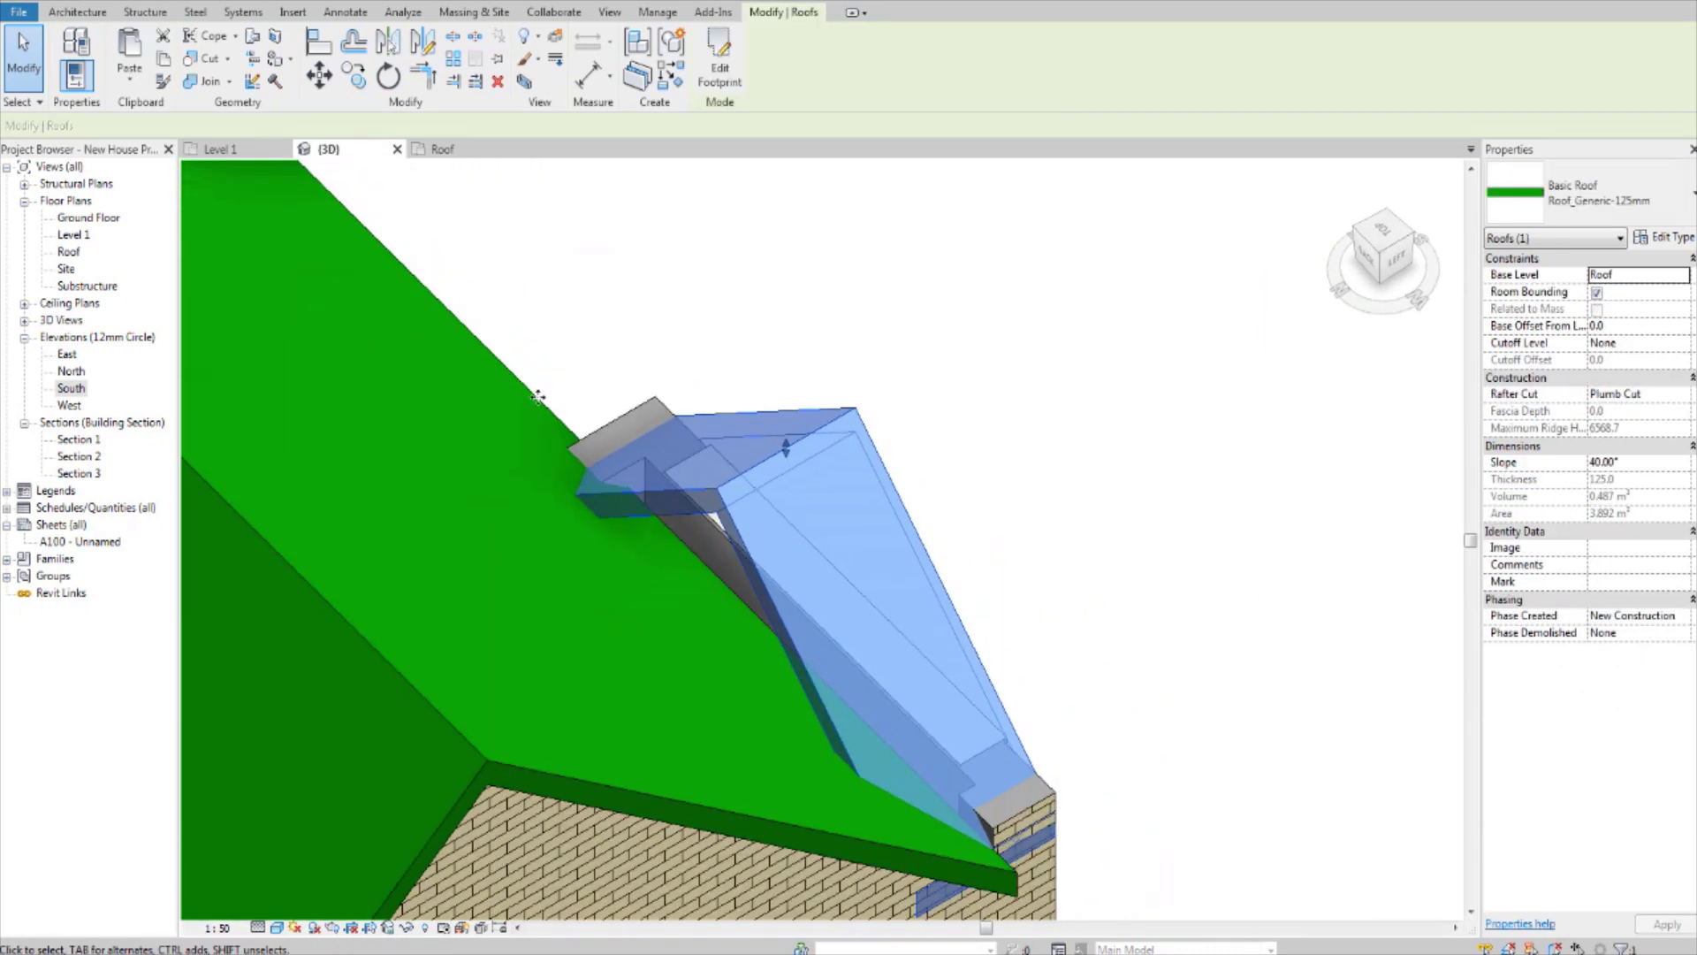
click(252, 39)
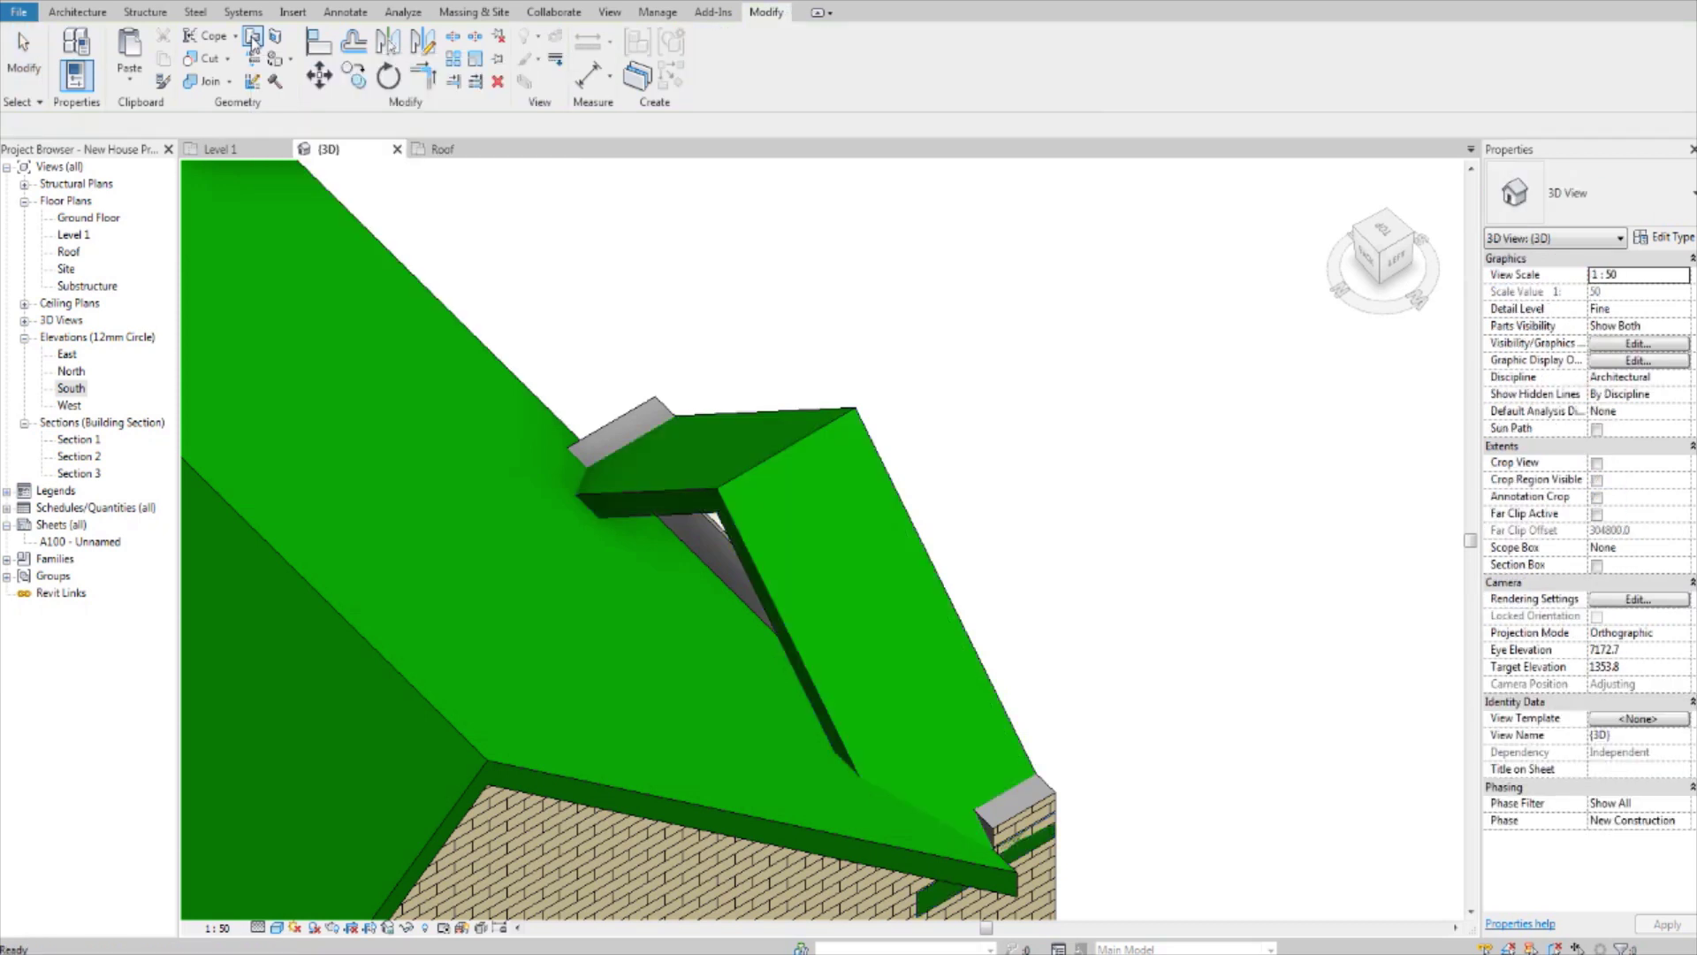
scroll(745, 608, up, 3)
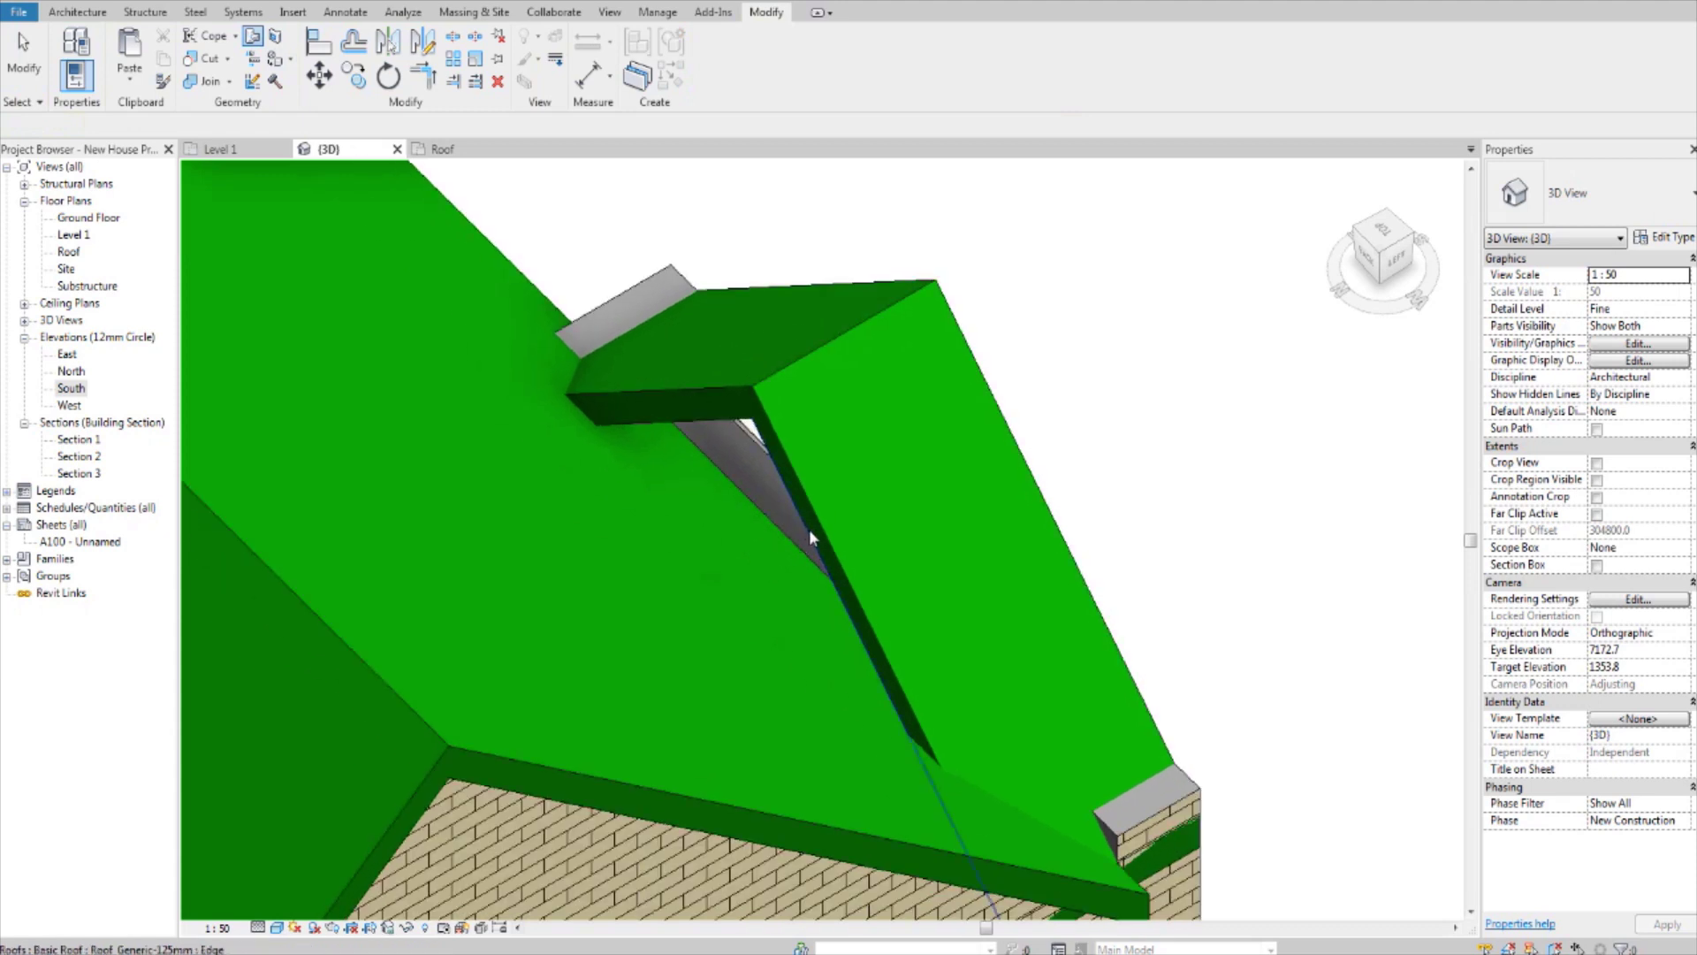
scroll(806, 528, up, 2)
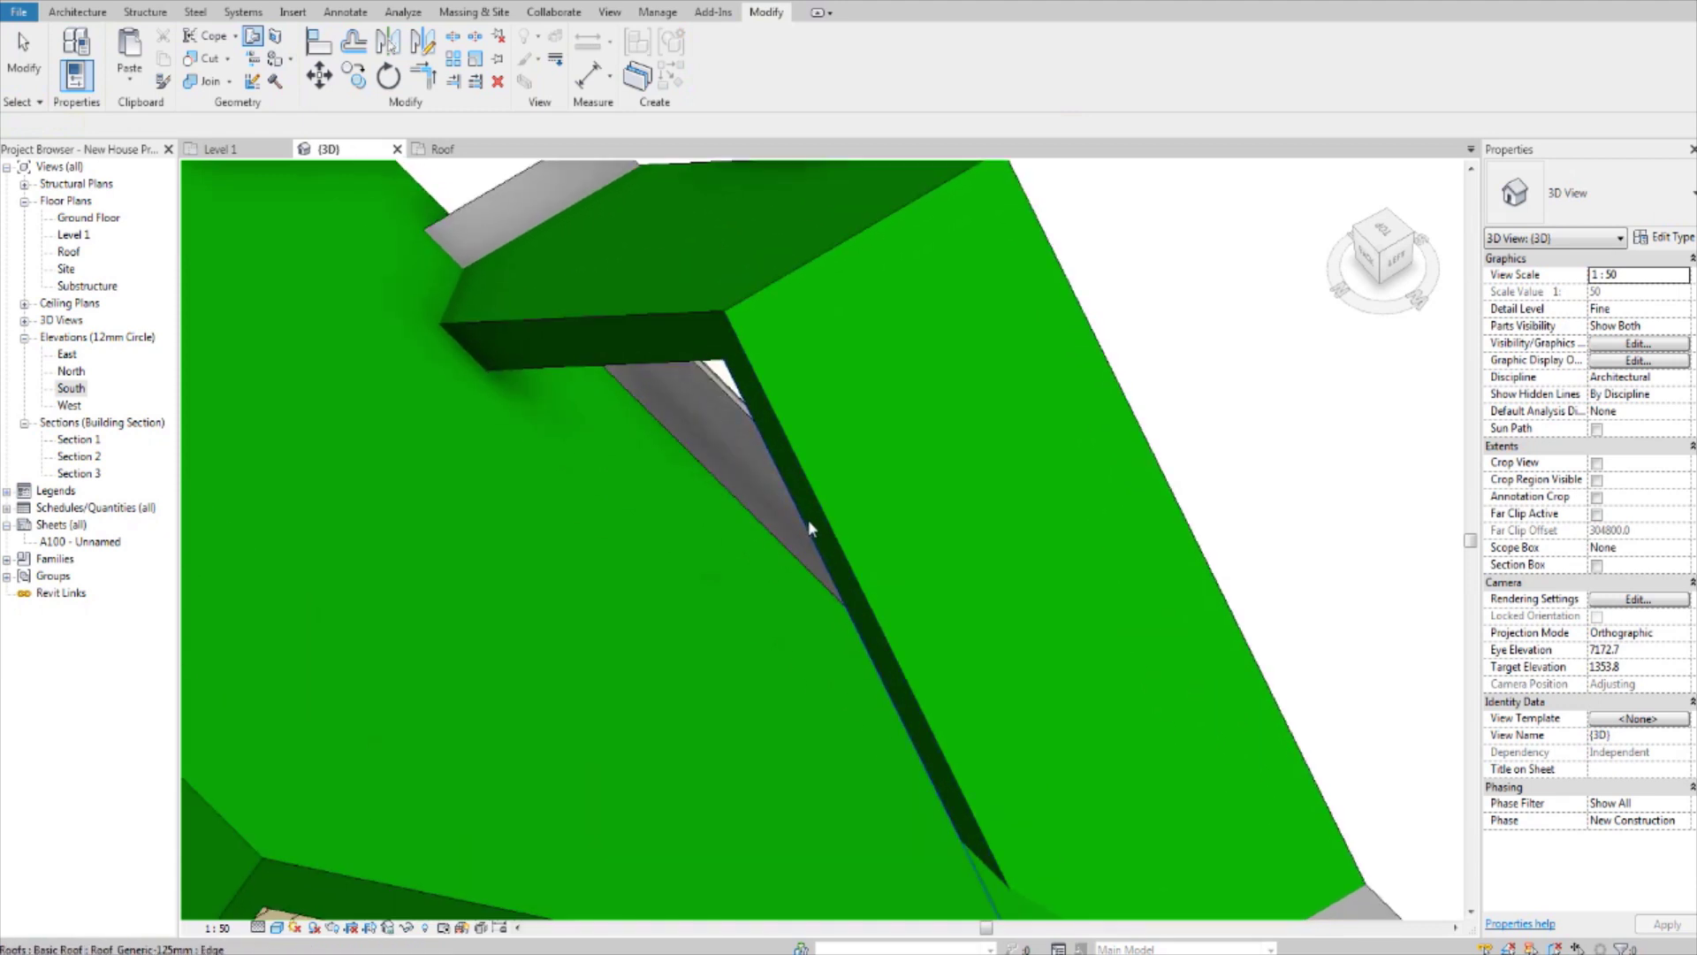
scroll(781, 474, down, 2)
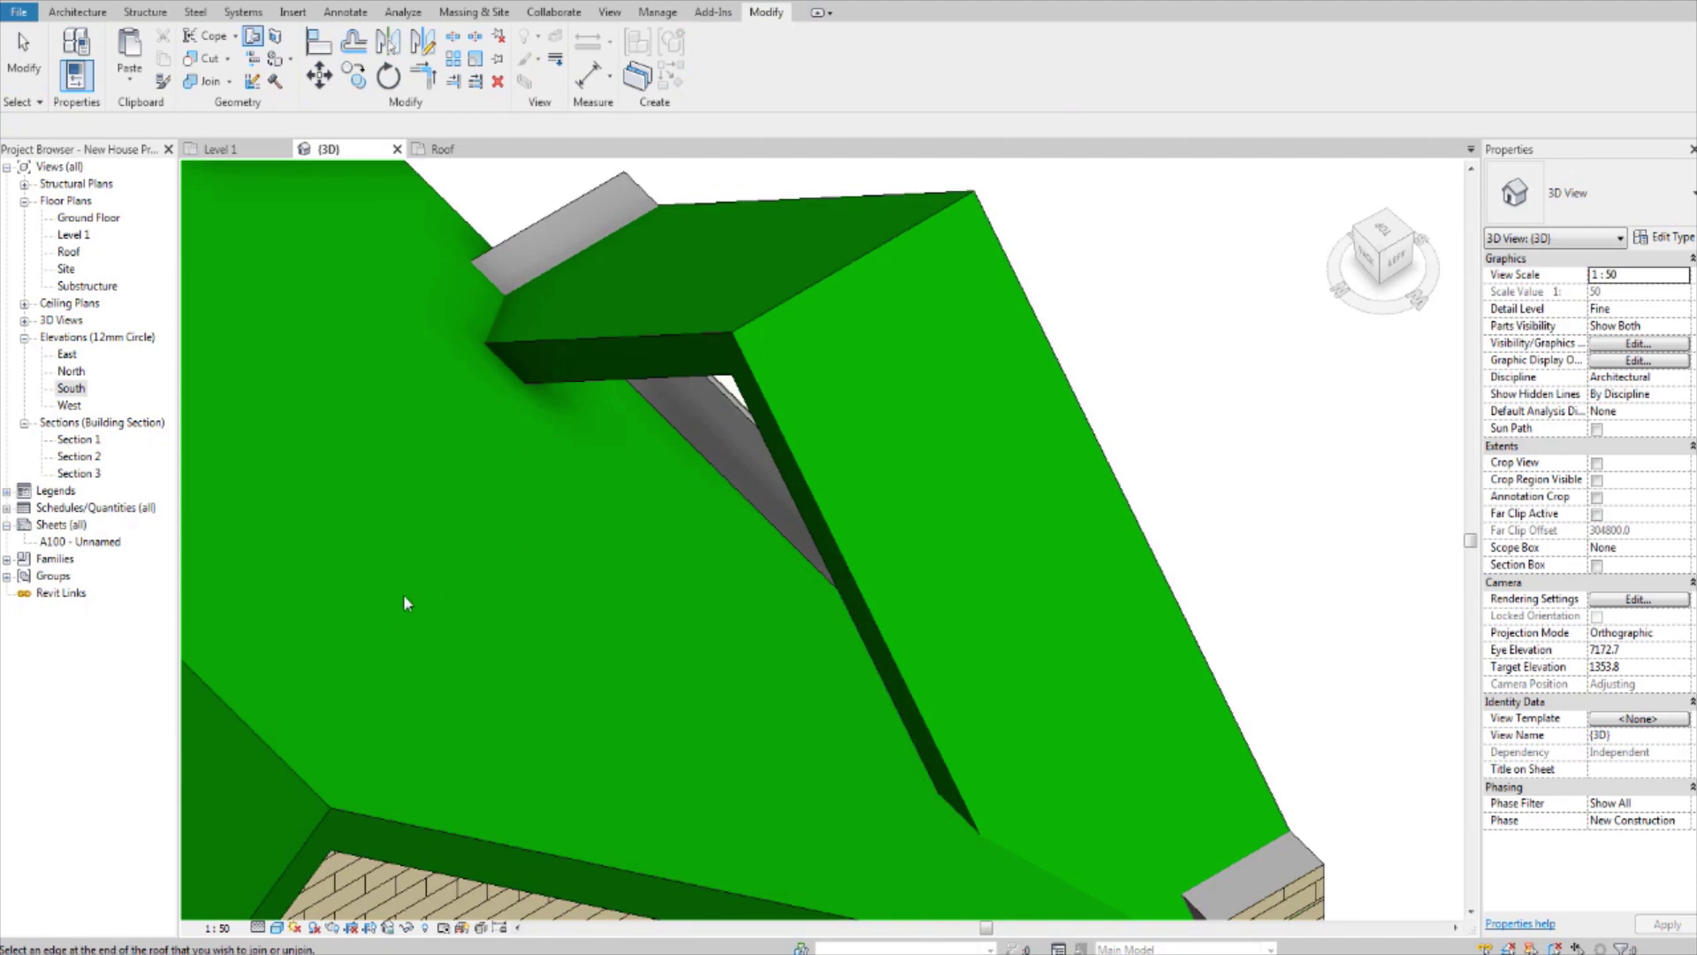
middle_drag(405, 603, 649, 537)
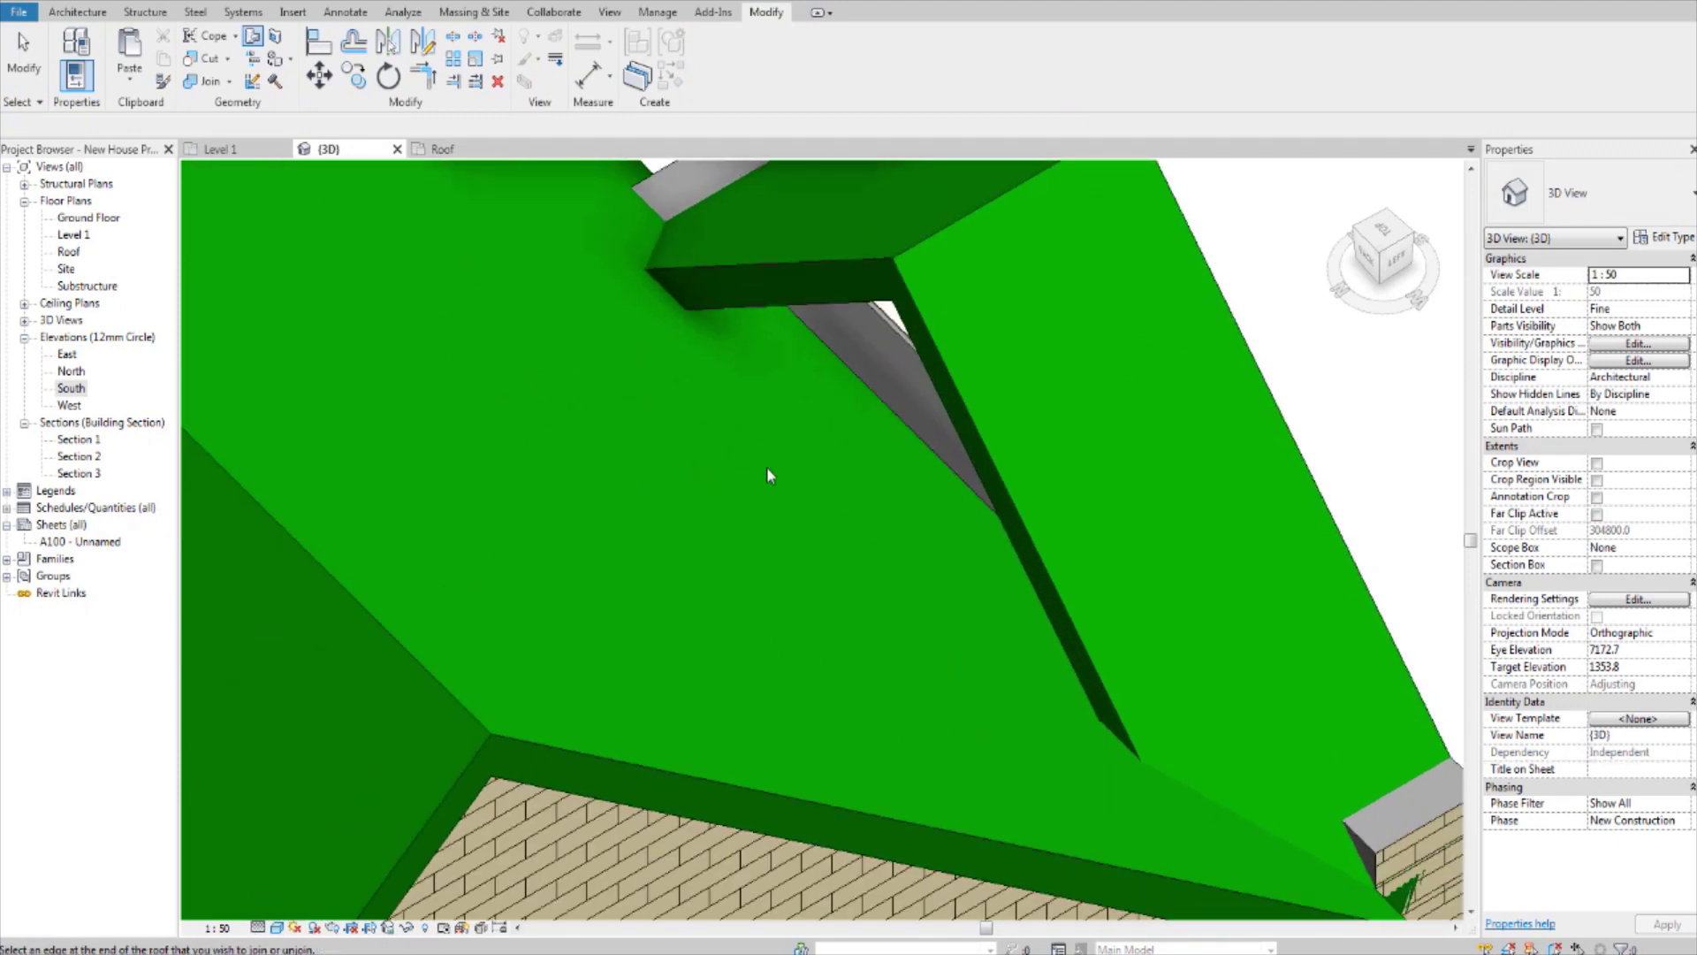
middle_drag(767, 468, 591, 595)
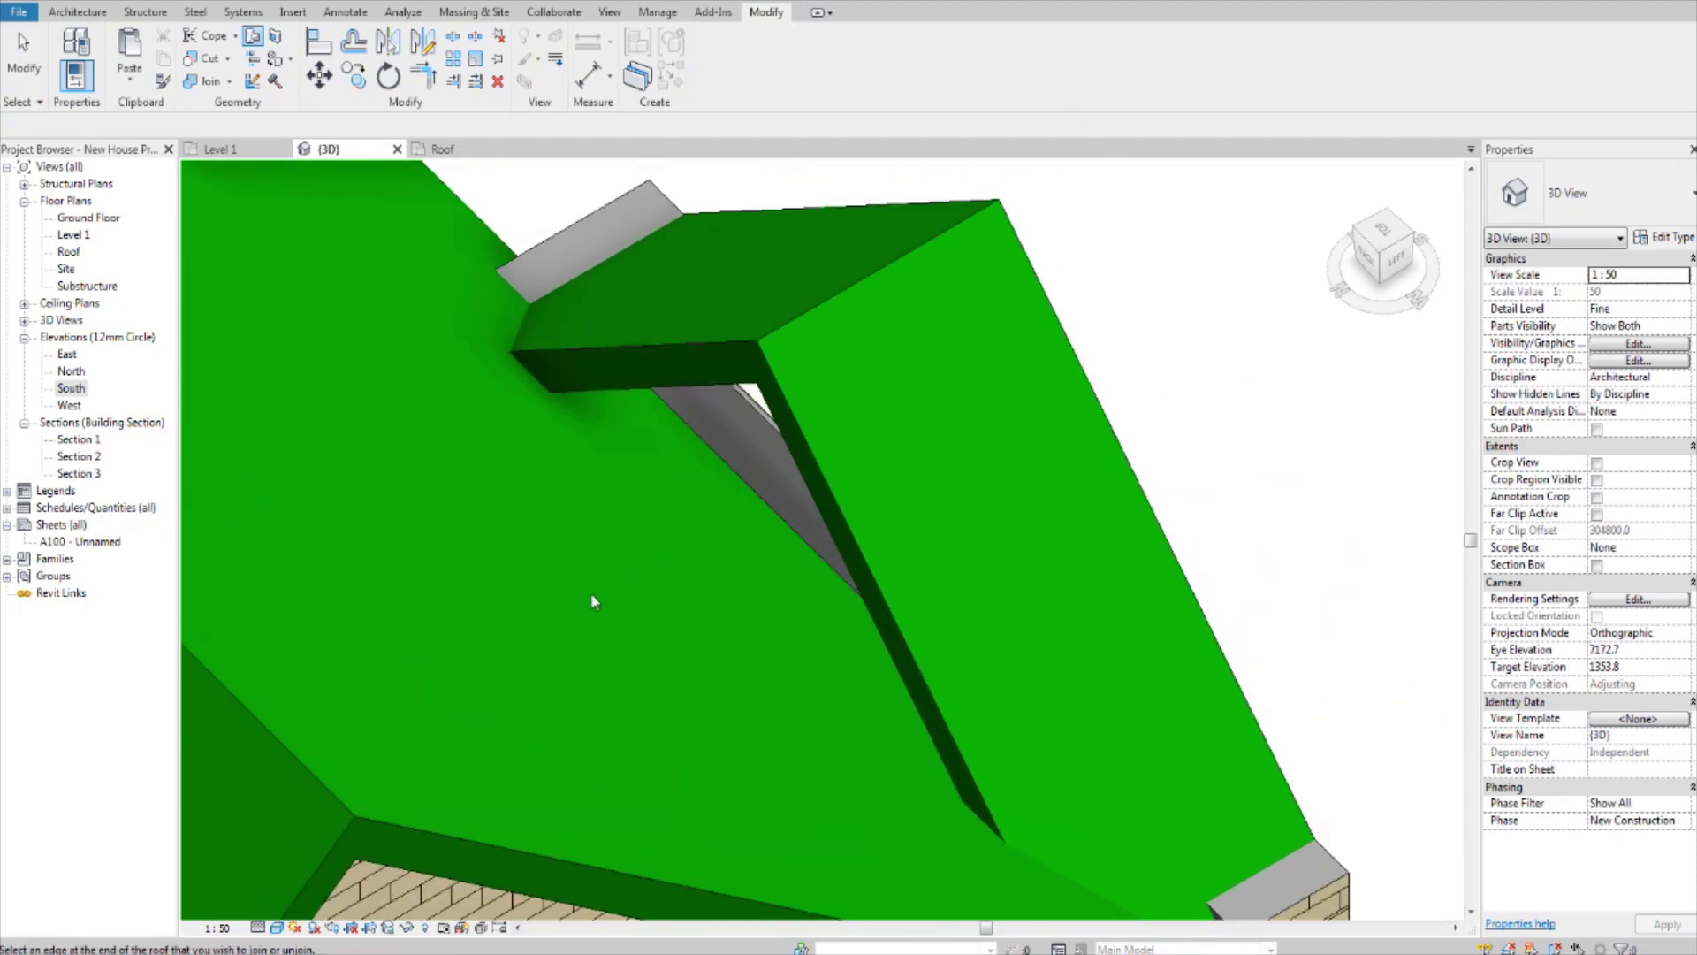
click(824, 480)
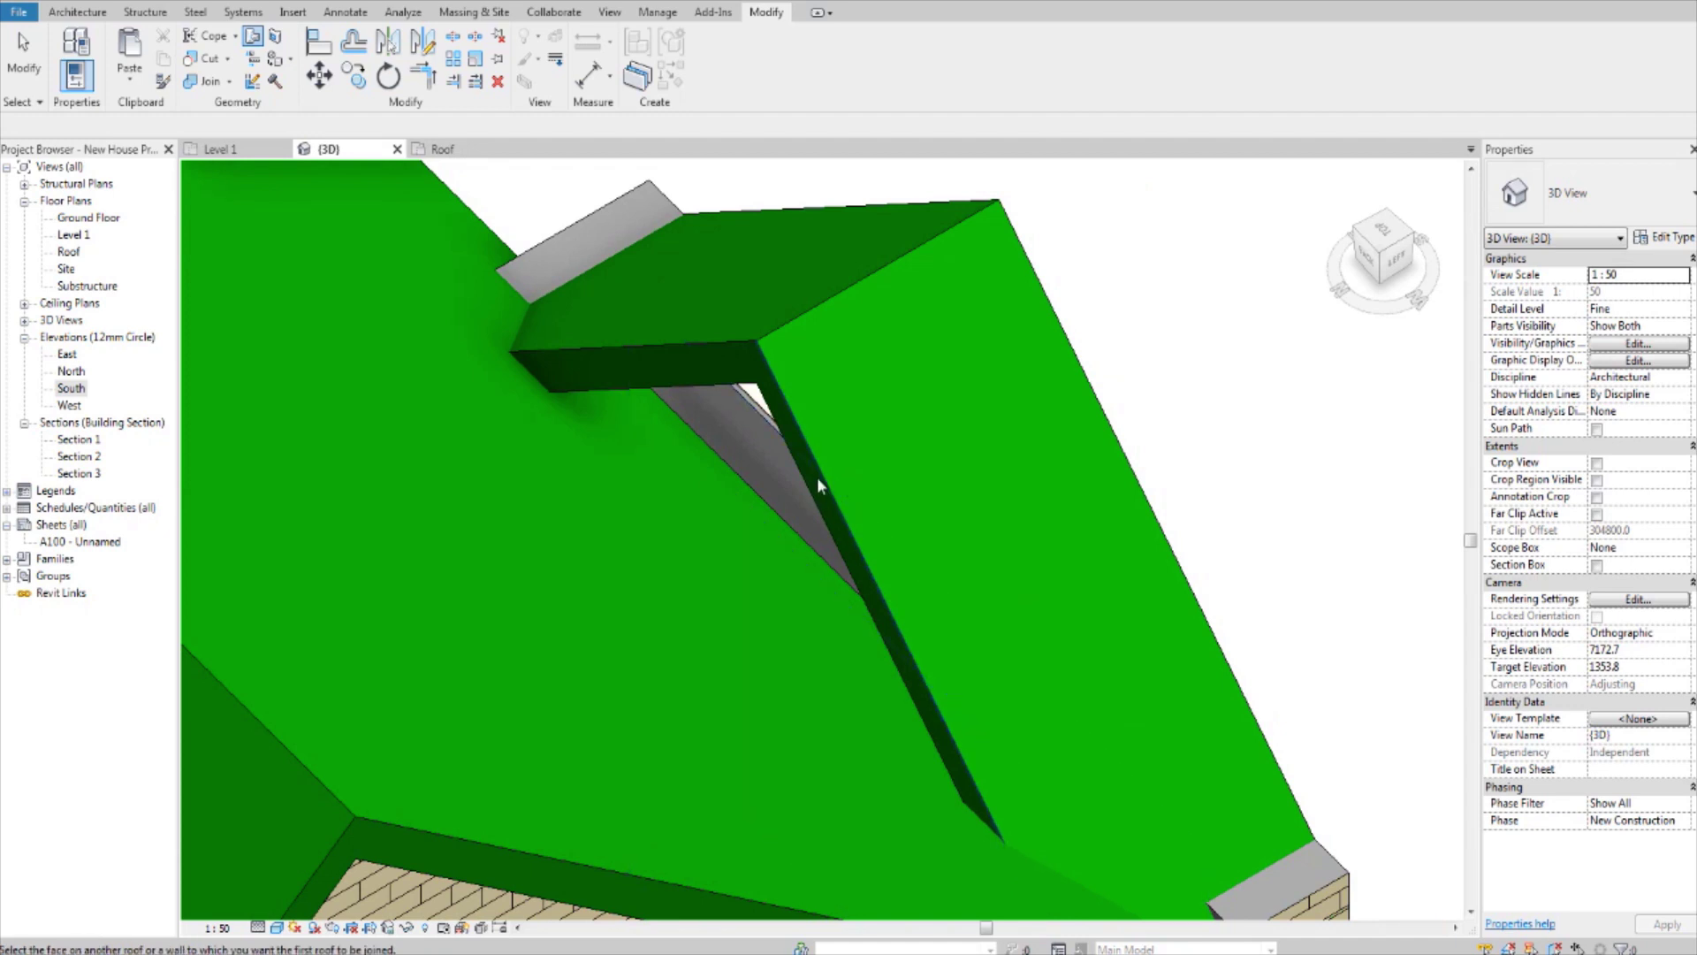
scroll(810, 506, down, 3)
scroll(739, 544, up, 2)
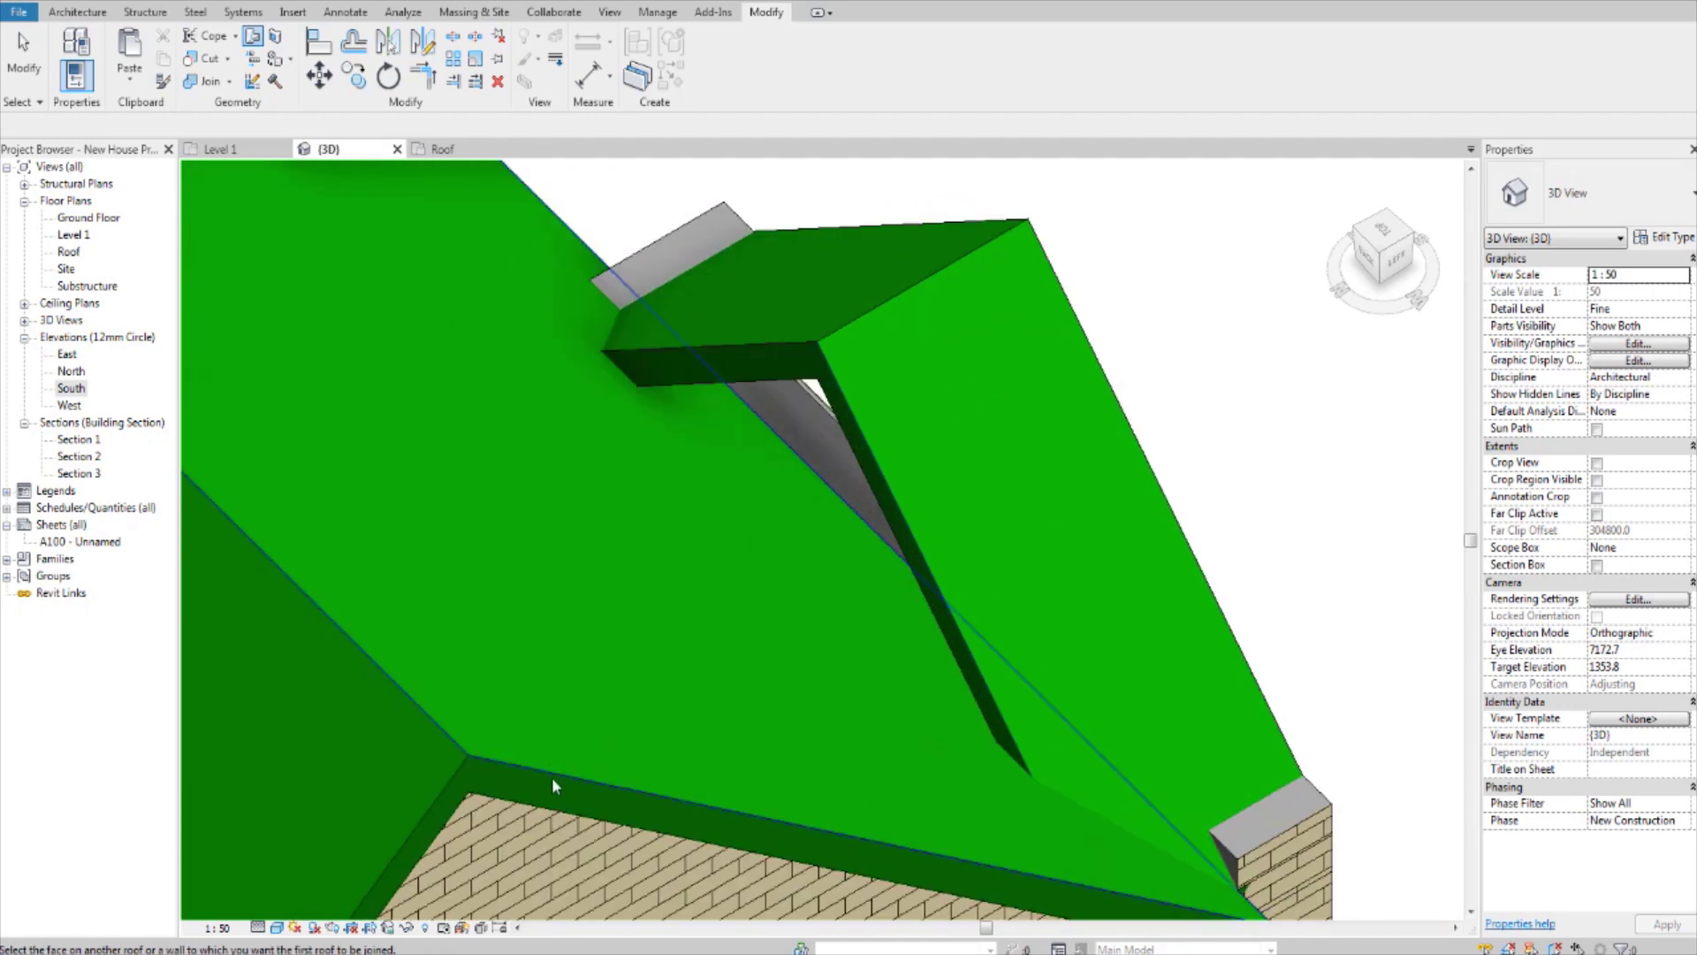
scroll(559, 769, down, 2)
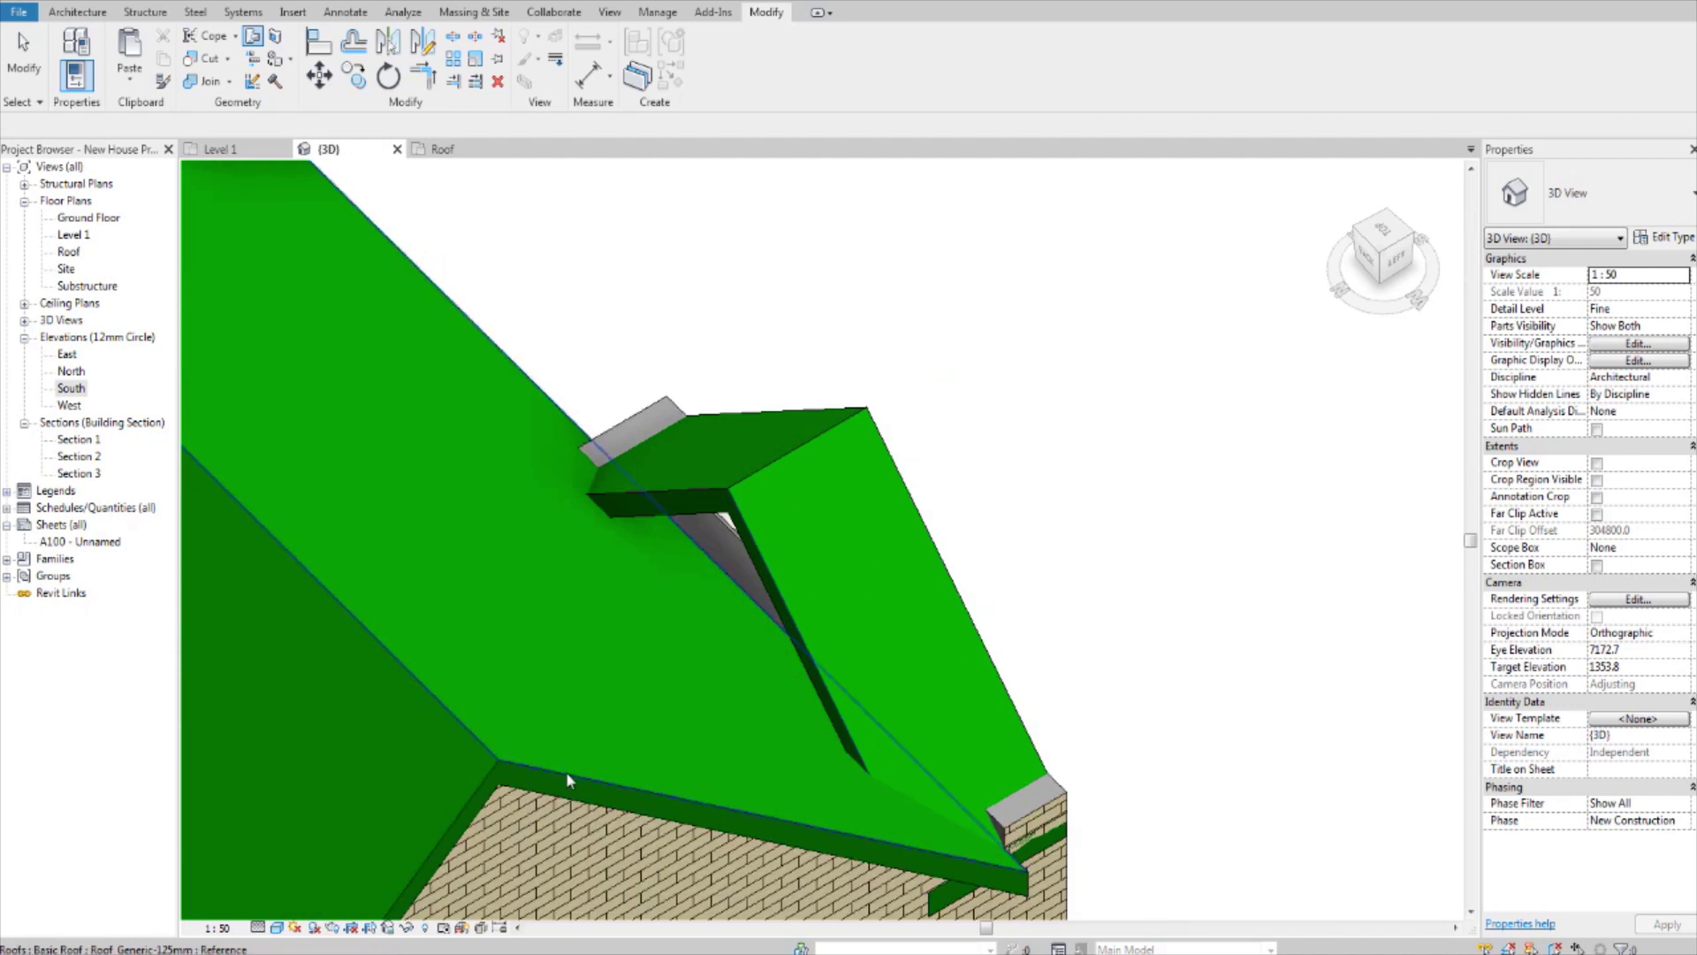
click(678, 812)
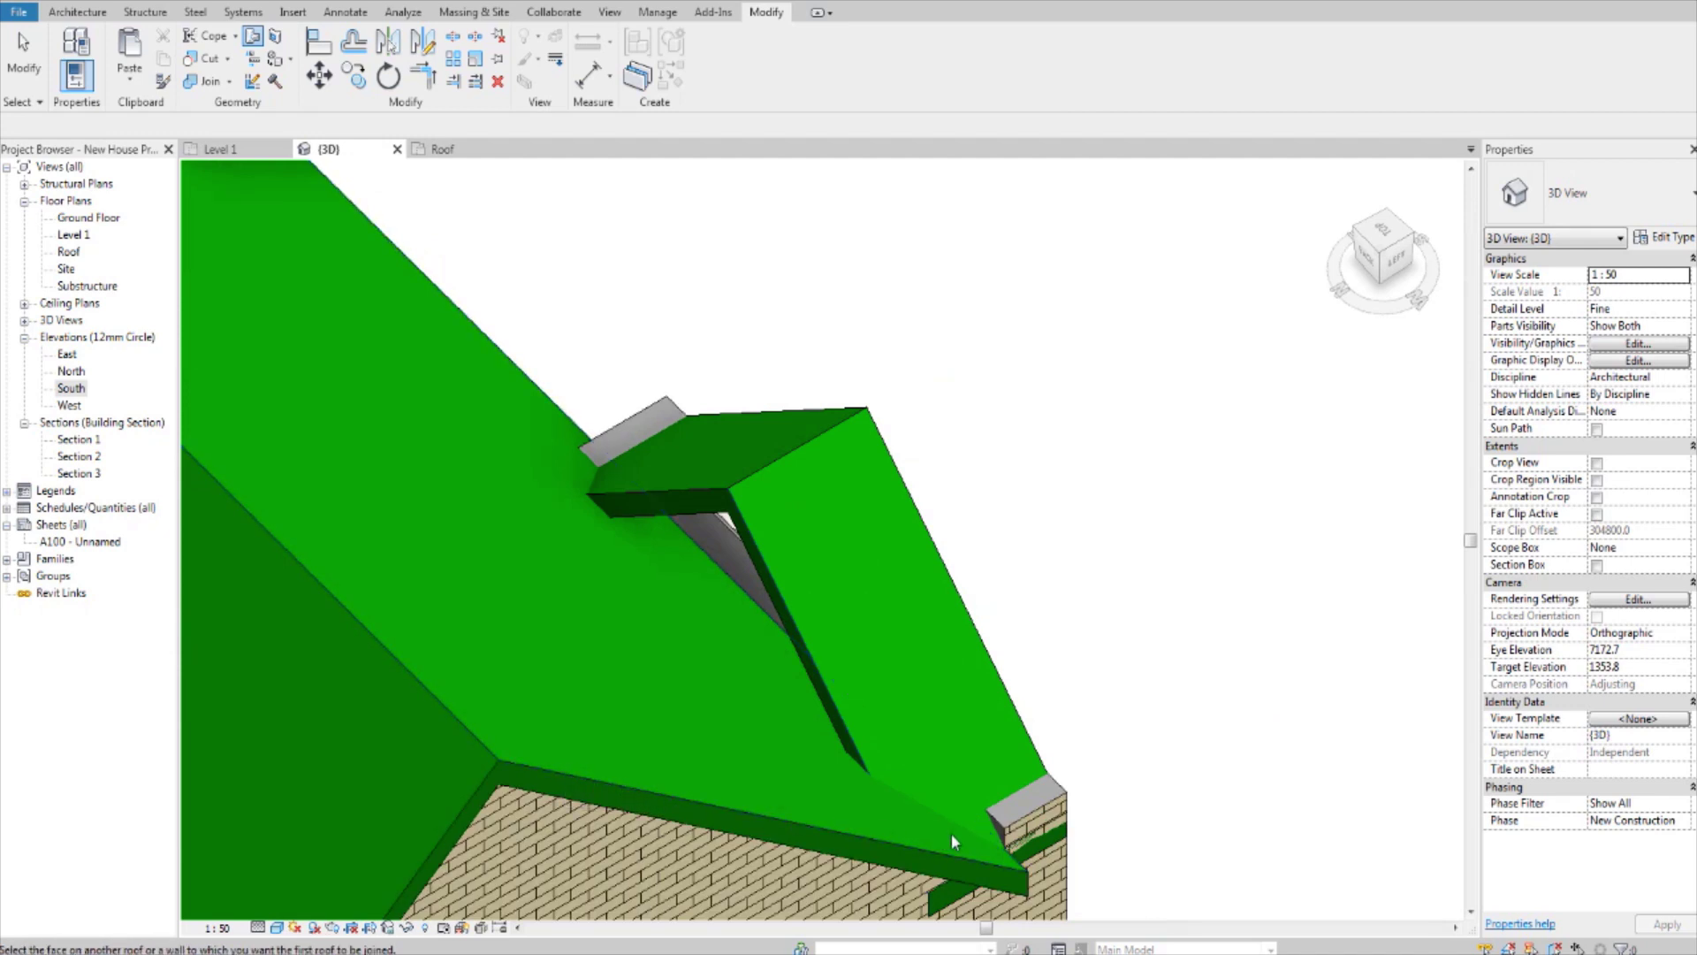
click(595, 783)
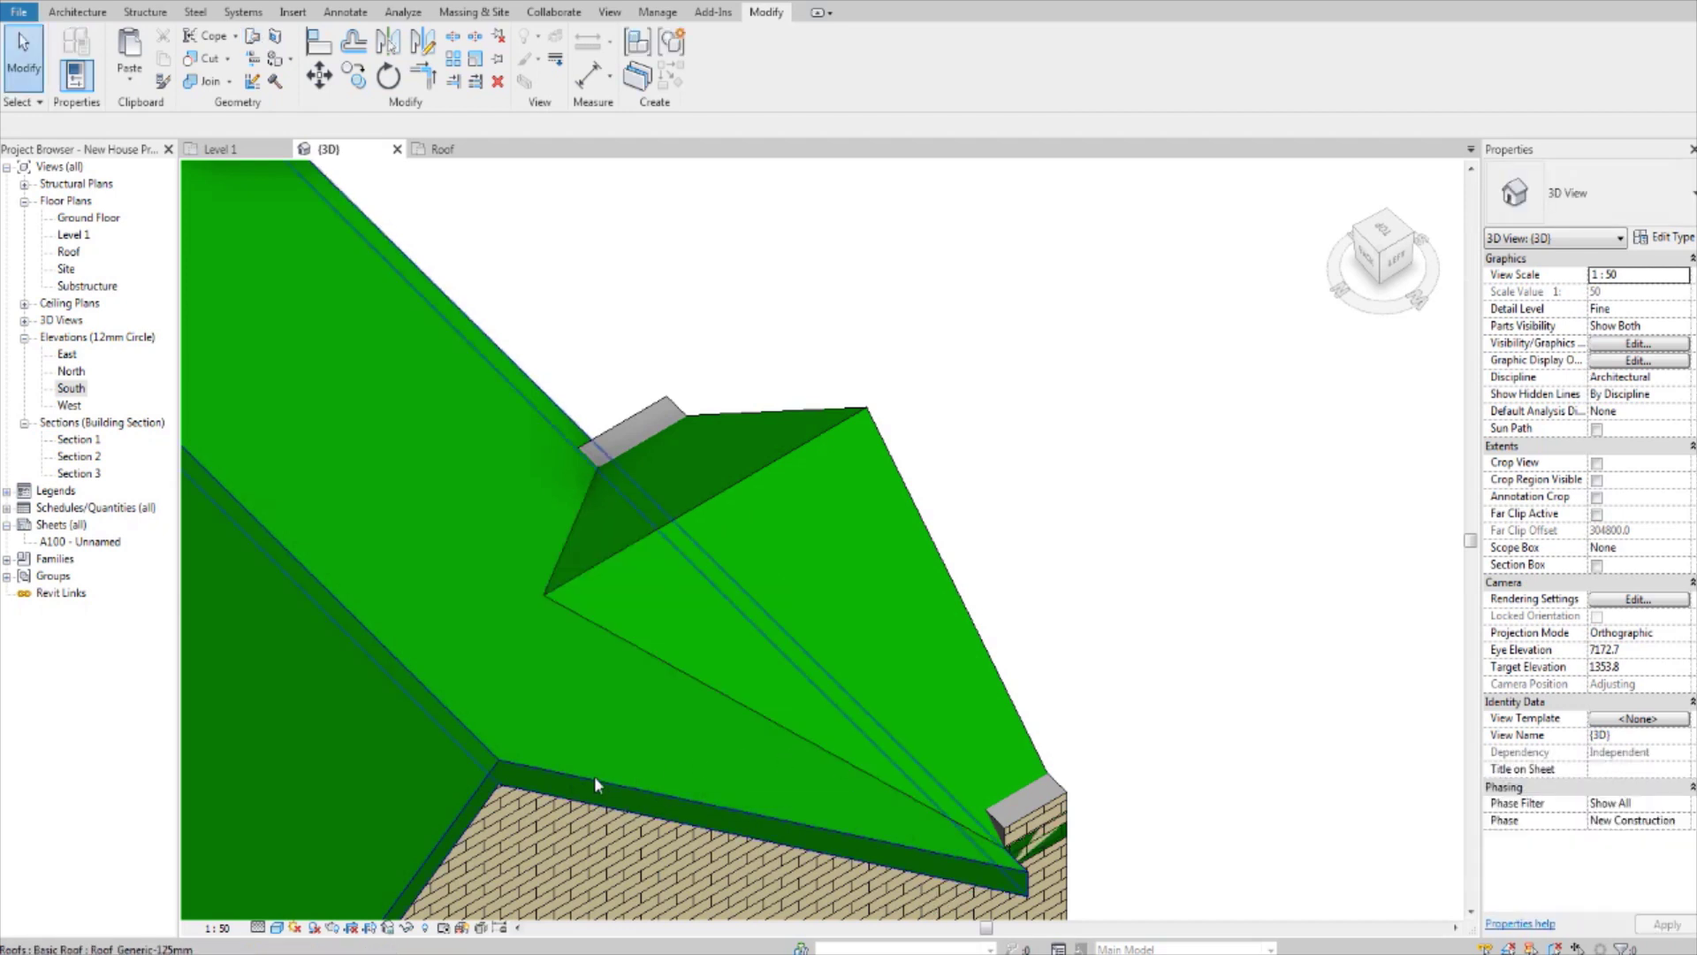
- Attach the tops of the three upper walls around the front-left bay to its joined gable roof, unjoining the elements in conflict
scroll(1133, 510, down, 2)
shift+middle_drag(1169, 520, 726, 418)
shift+middle_drag(676, 485, 879, 540)
shift+middle_drag(1033, 555, 1043, 488)
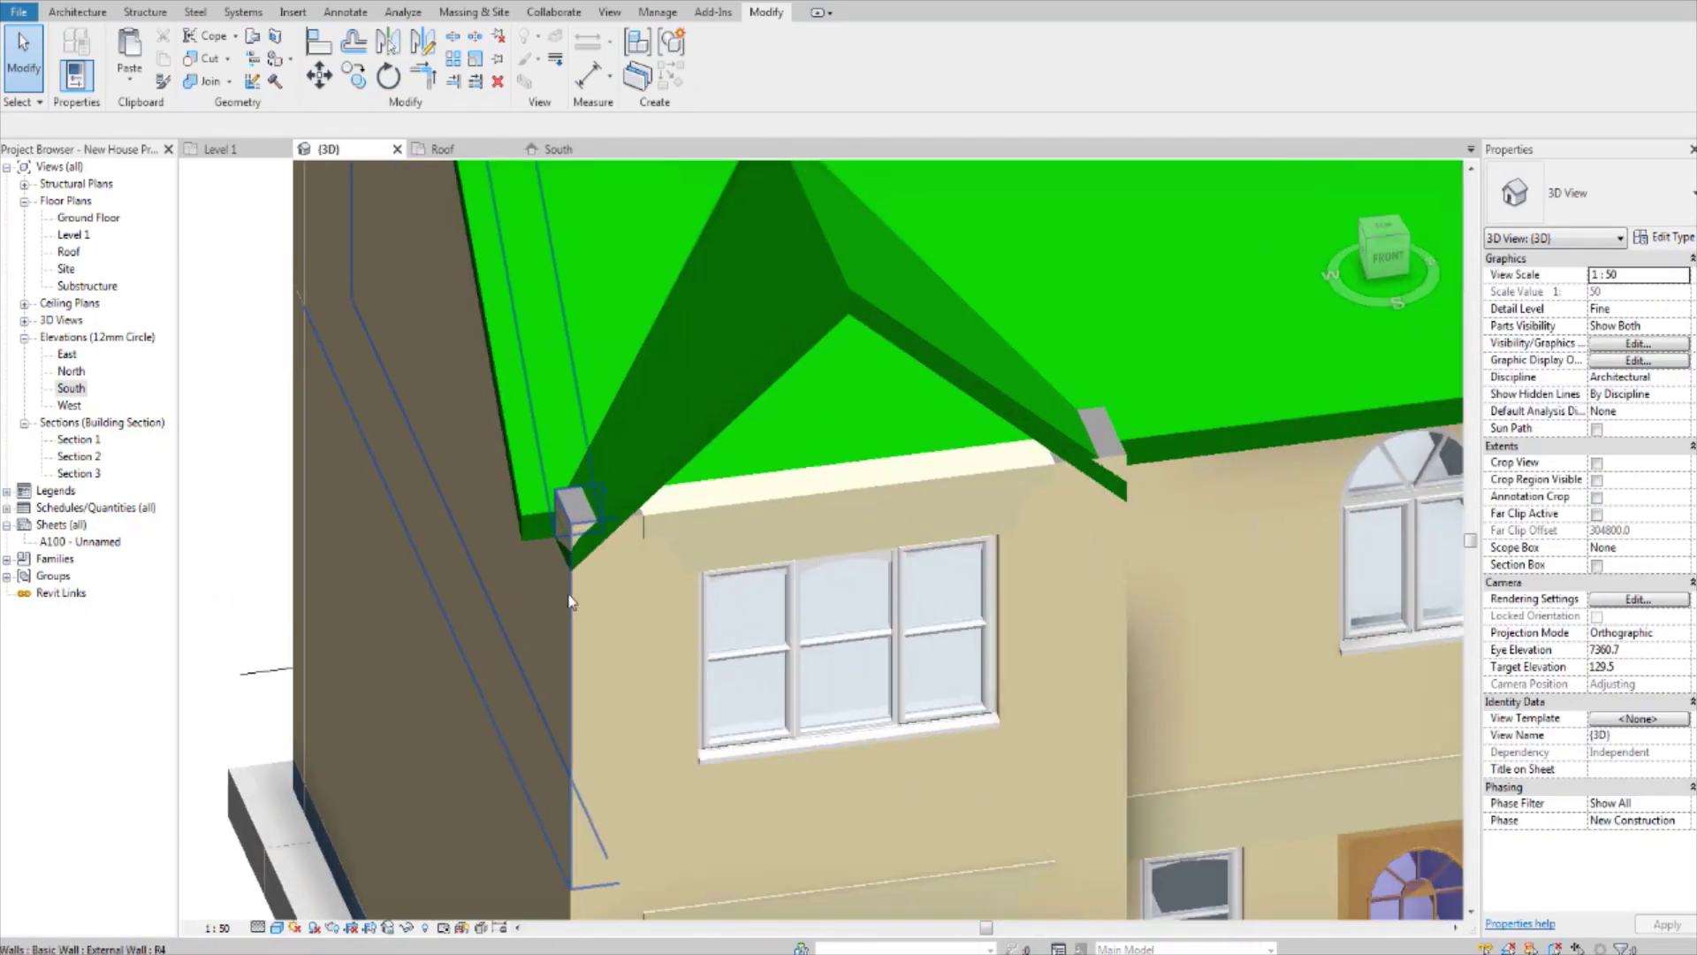
click(610, 584)
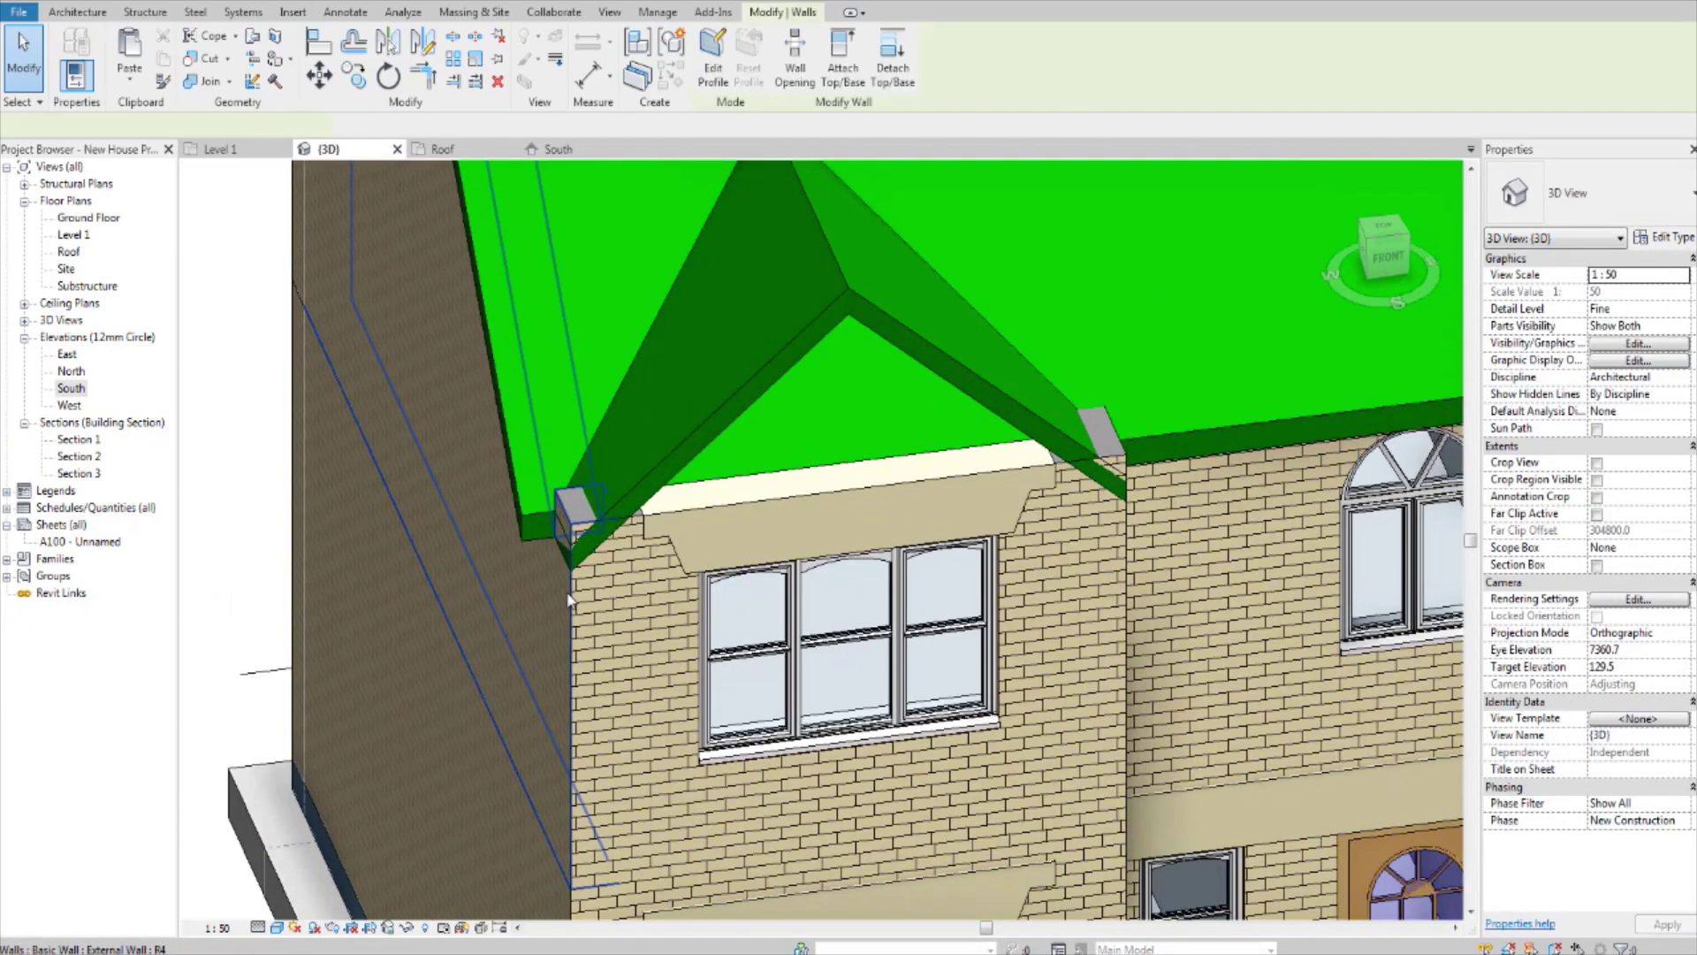
ctrl+click(635, 550)
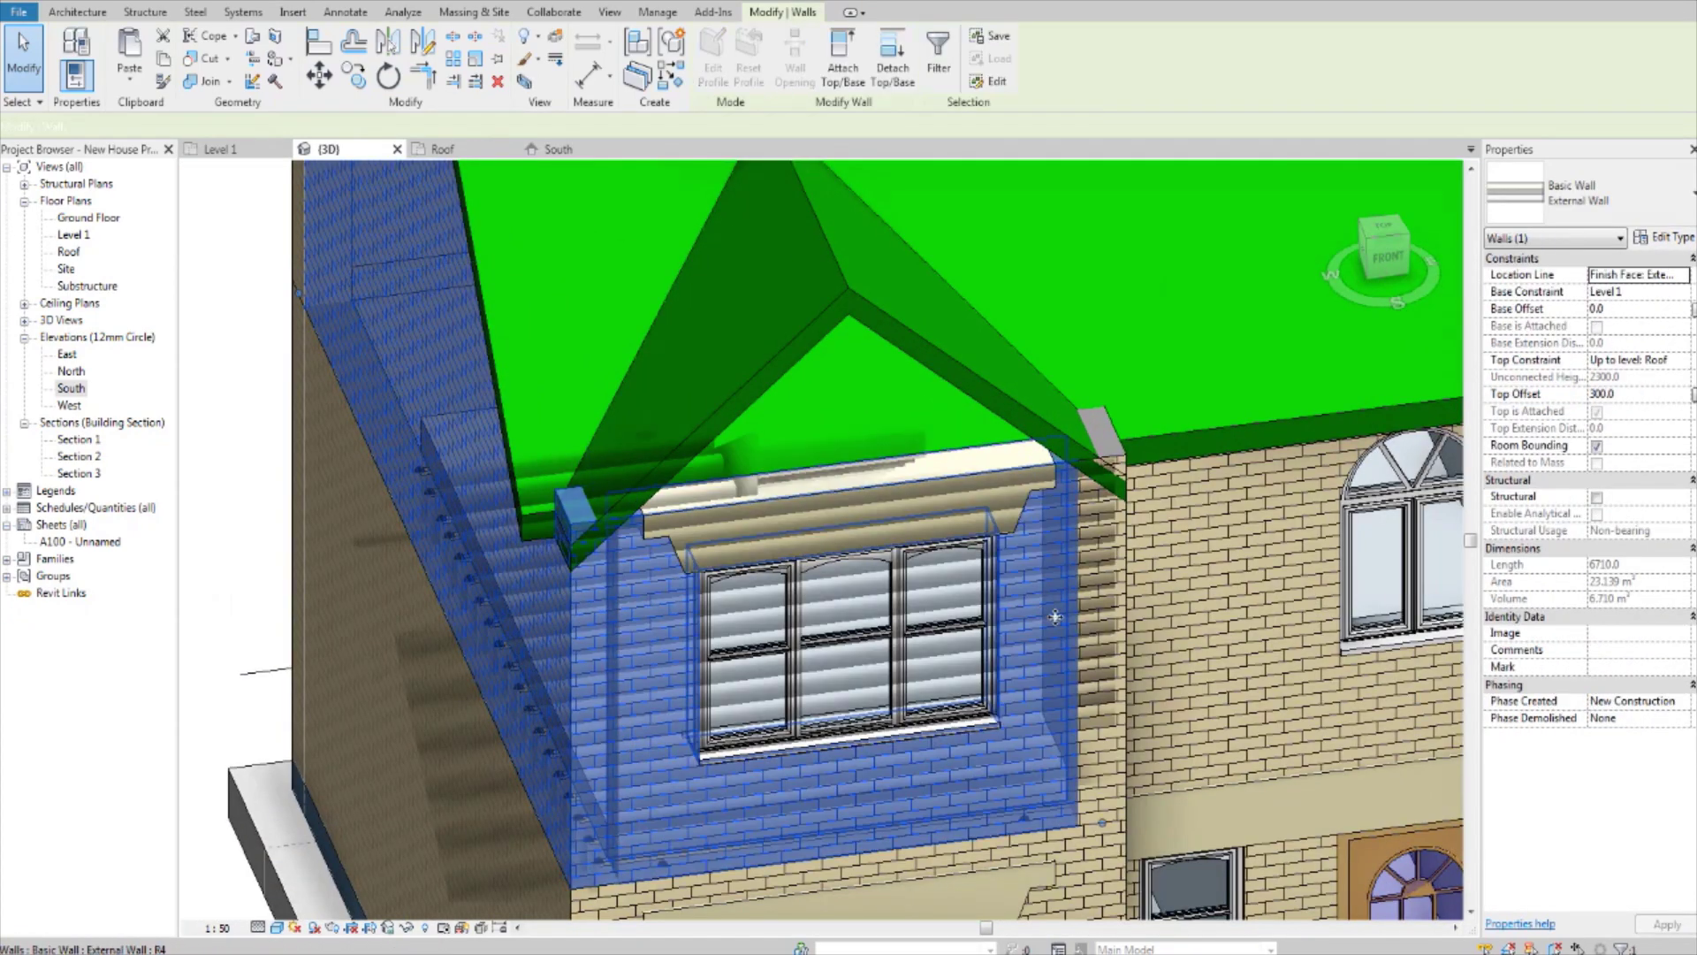
ctrl+click(1100, 597)
shift+middle_drag(1197, 618, 1155, 660)
scroll(842, 532, down, 2)
scroll(841, 532, up, 1)
scroll(728, 536, up, 1)
middle_drag(728, 535, 719, 586)
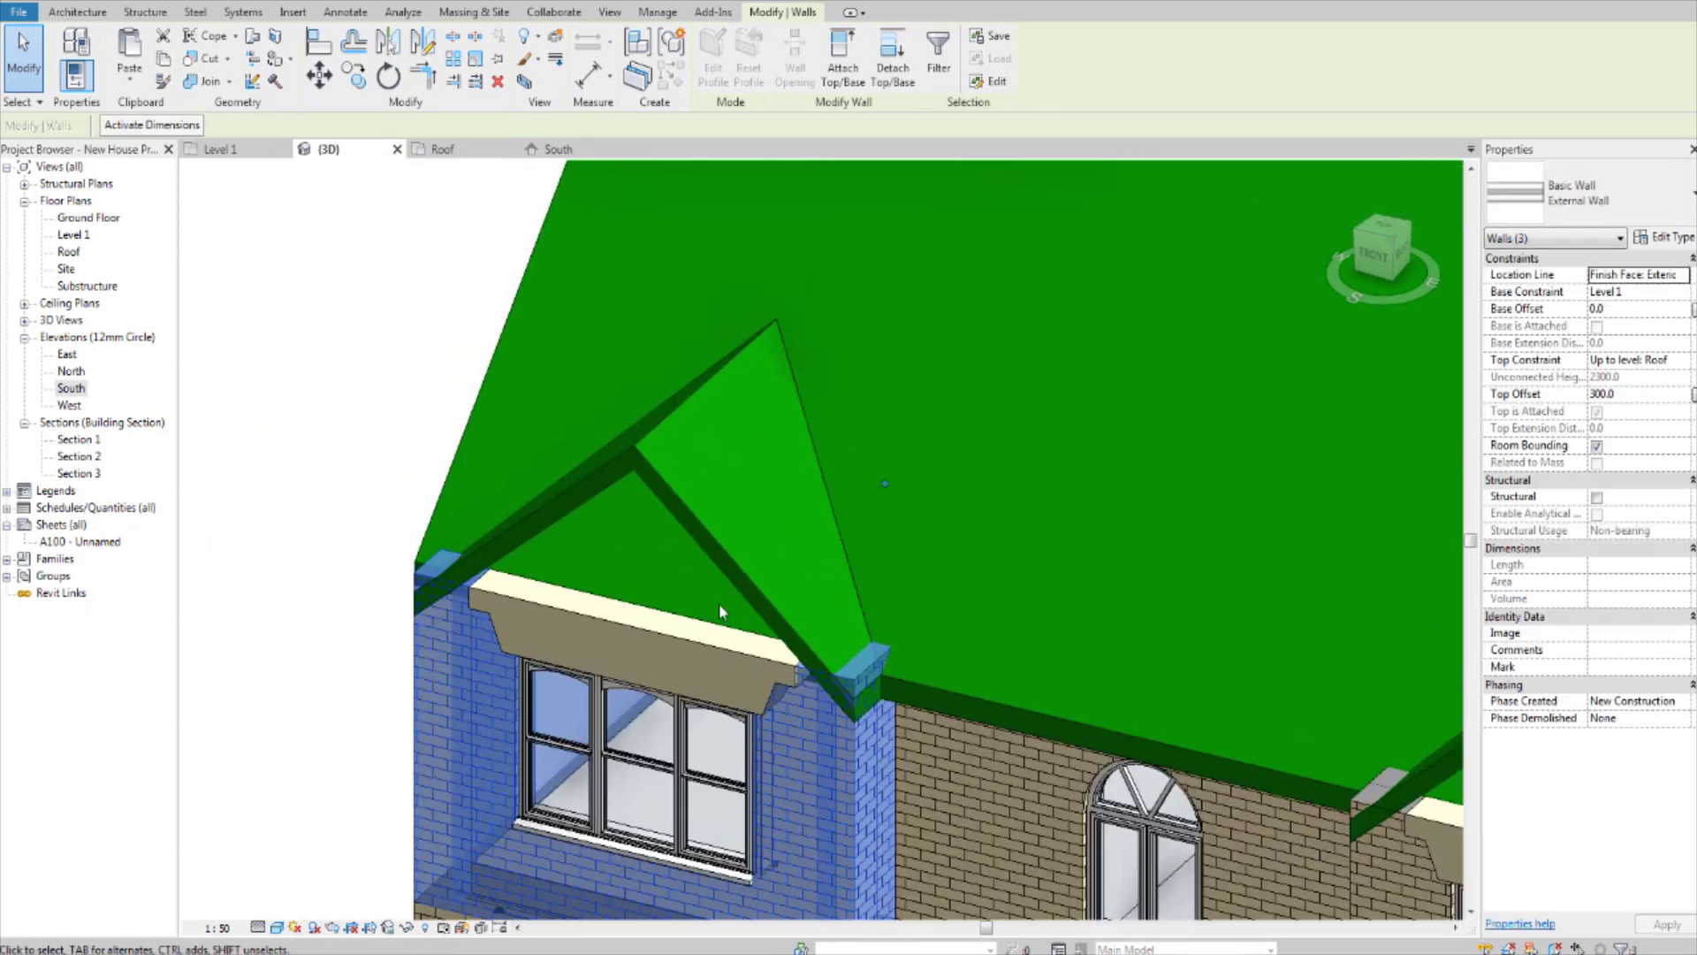
click(843, 59)
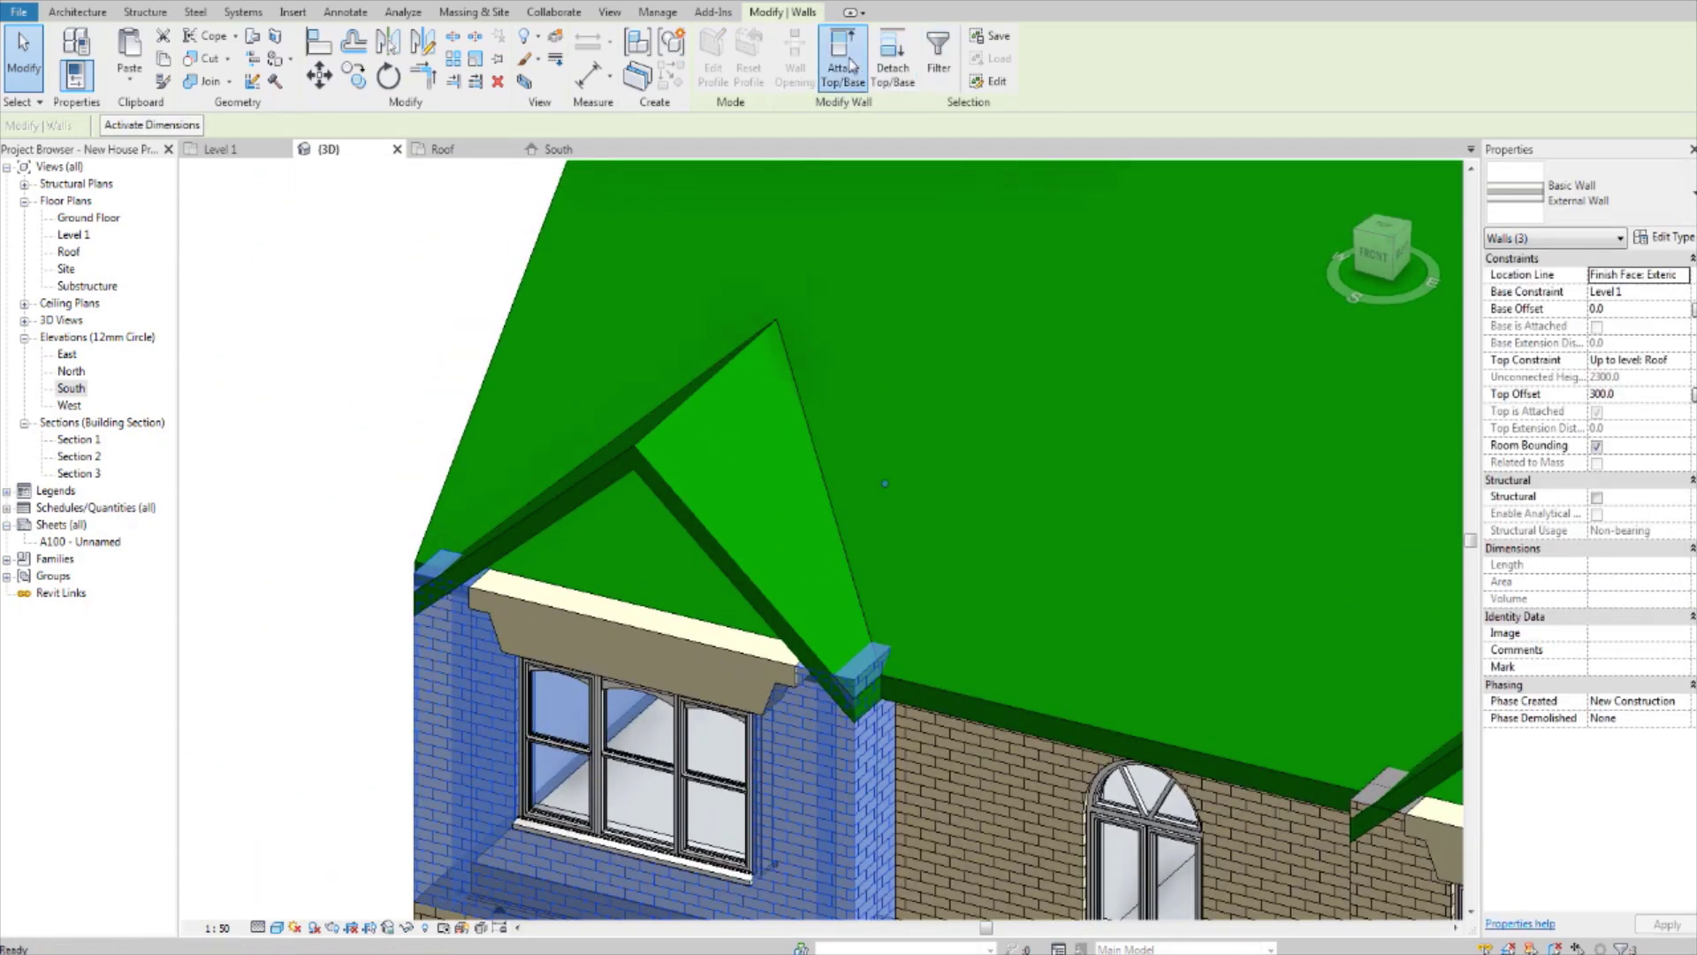
click(684, 484)
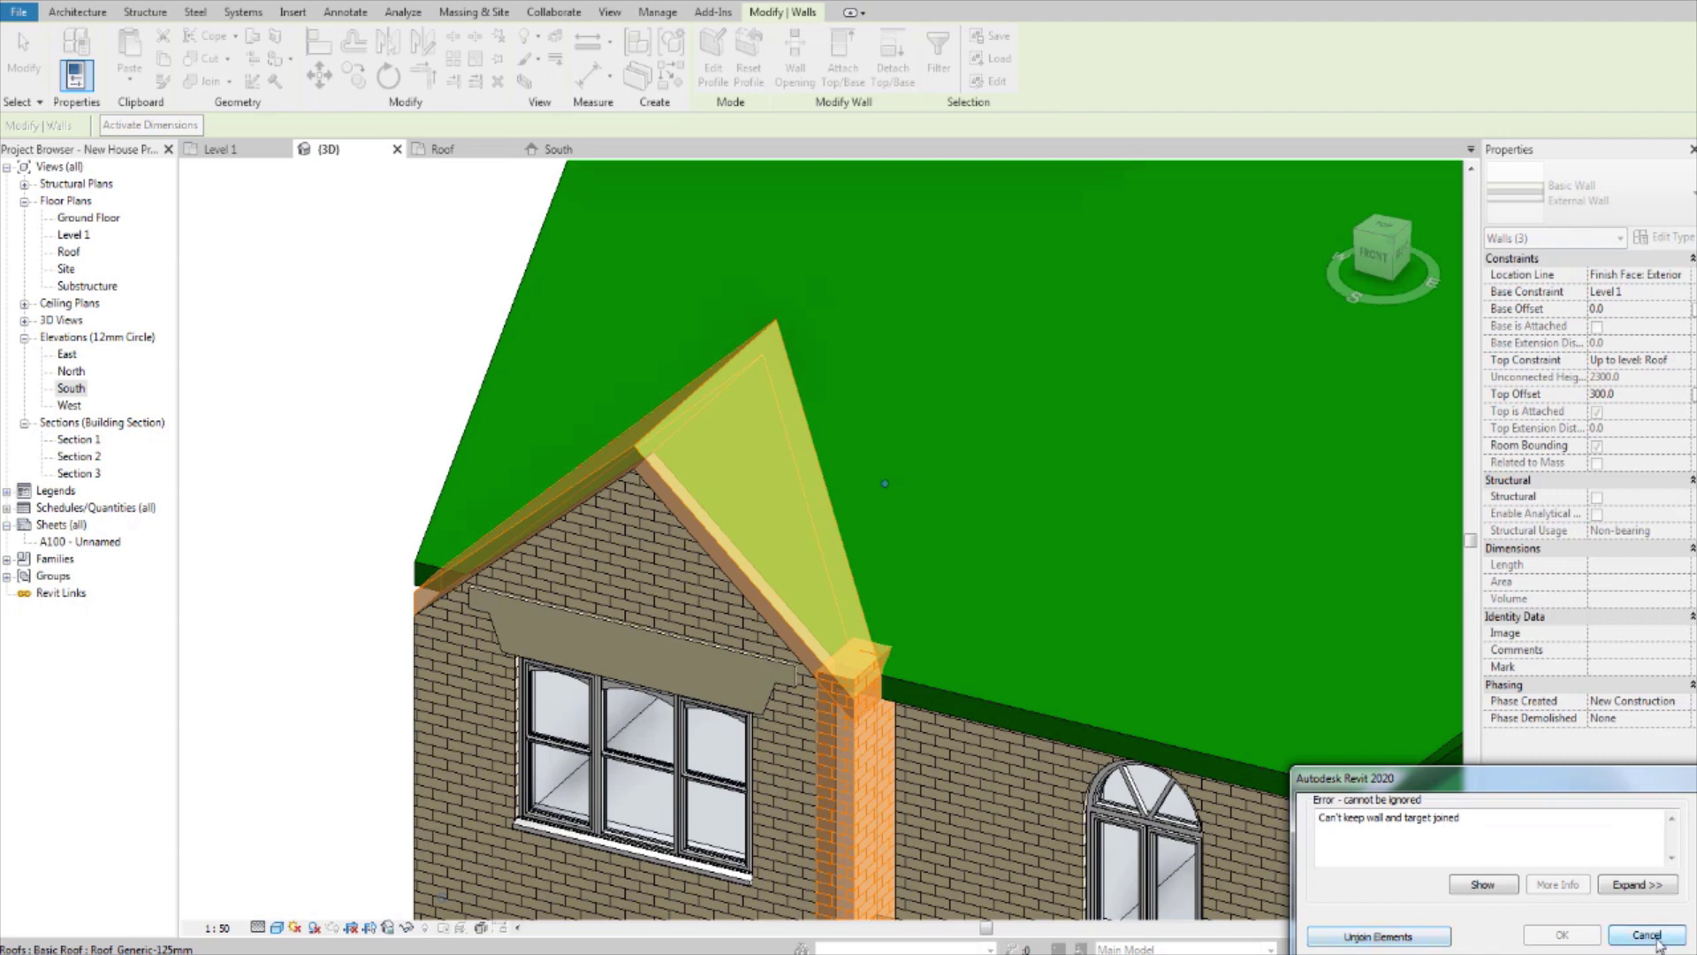
click(1358, 939)
shift+middle_drag(954, 663, 919, 646)
click(242, 534)
scroll(815, 562, down, 1)
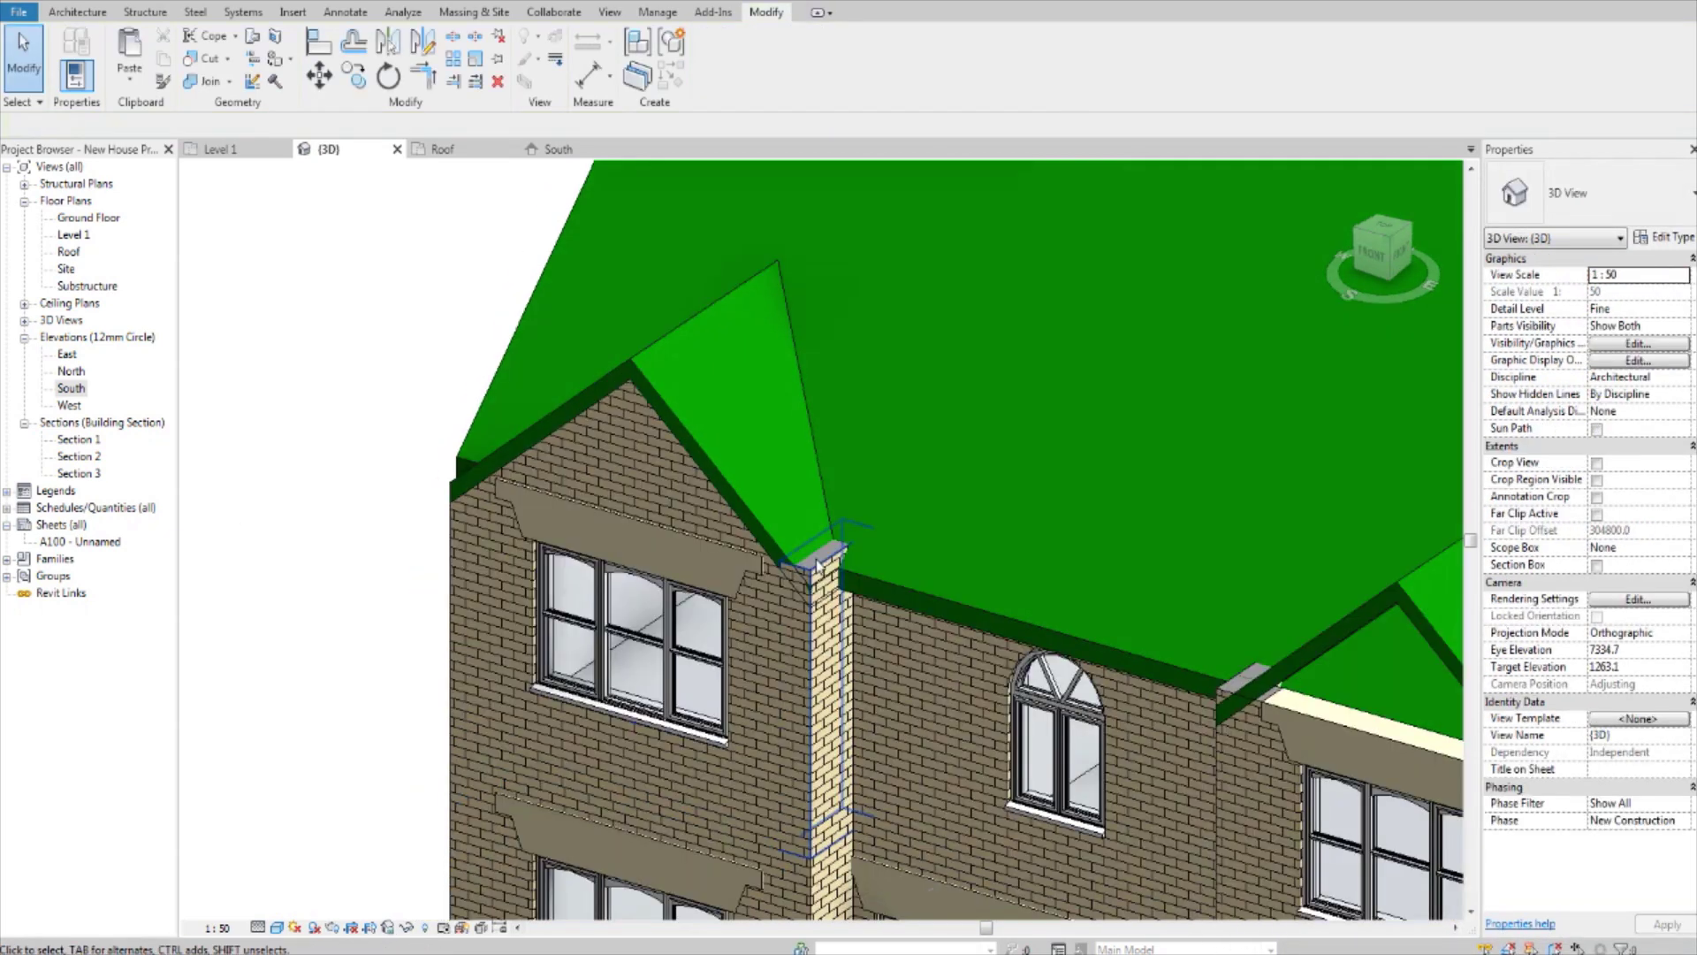
- Use Detach Top/Base on the short return wall beside the front-left bay, and attach its top to the main roof
click(825, 579)
scroll(825, 574, up, 2)
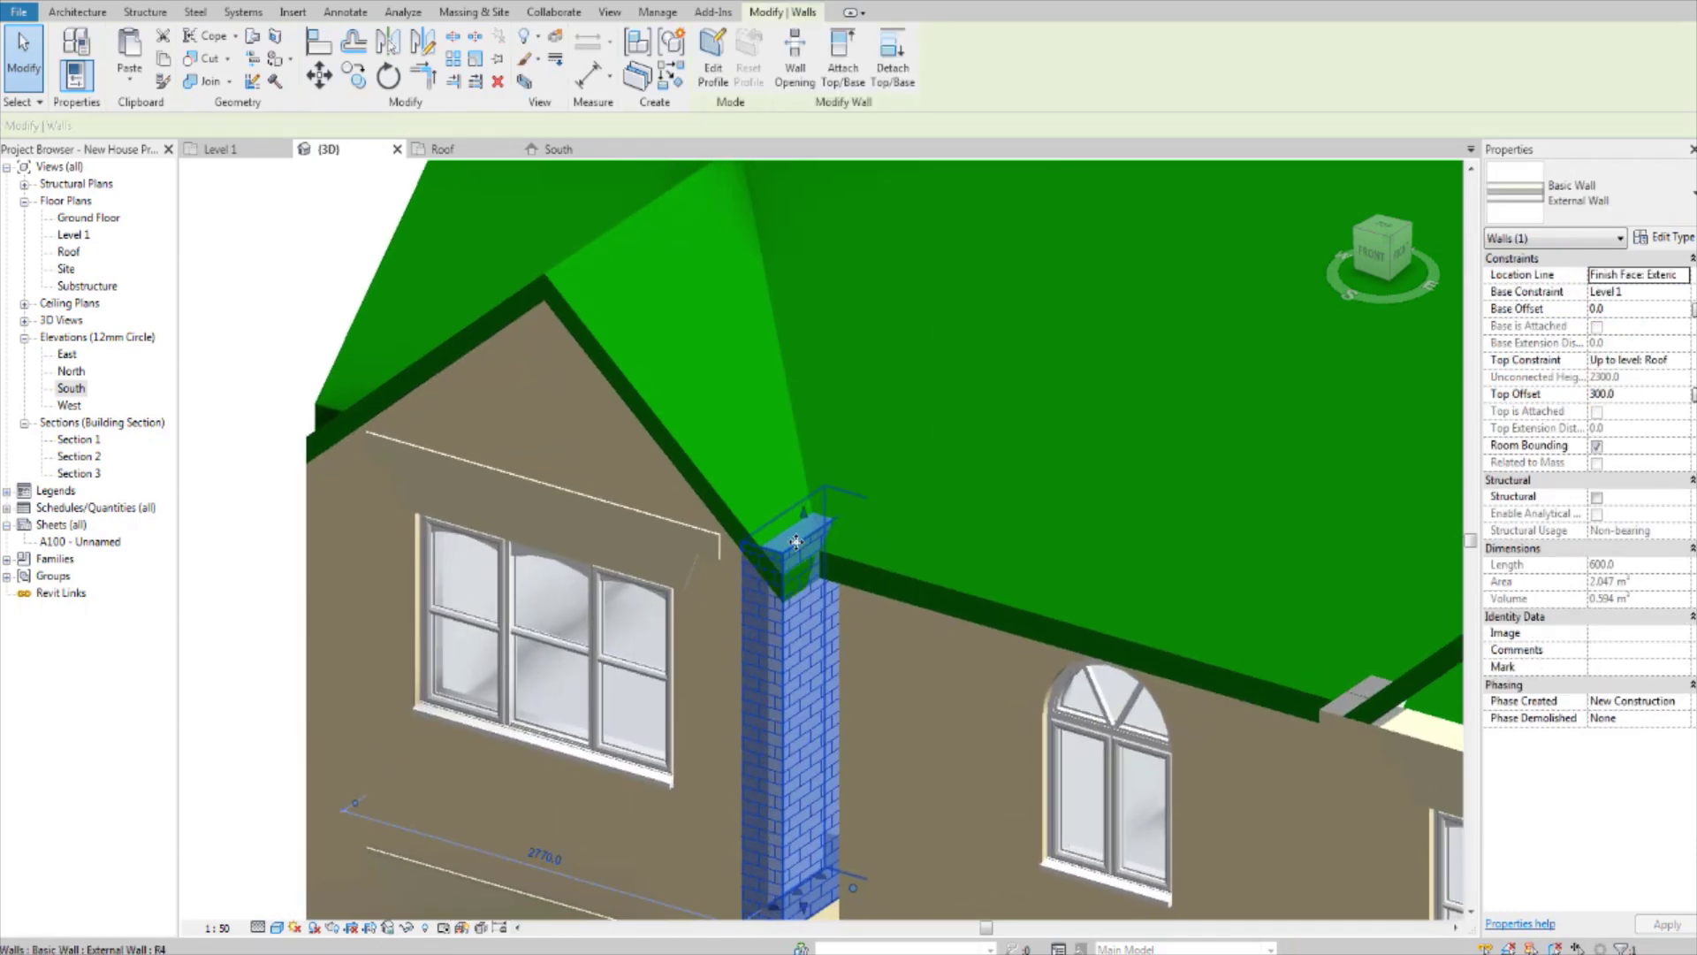
click(892, 62)
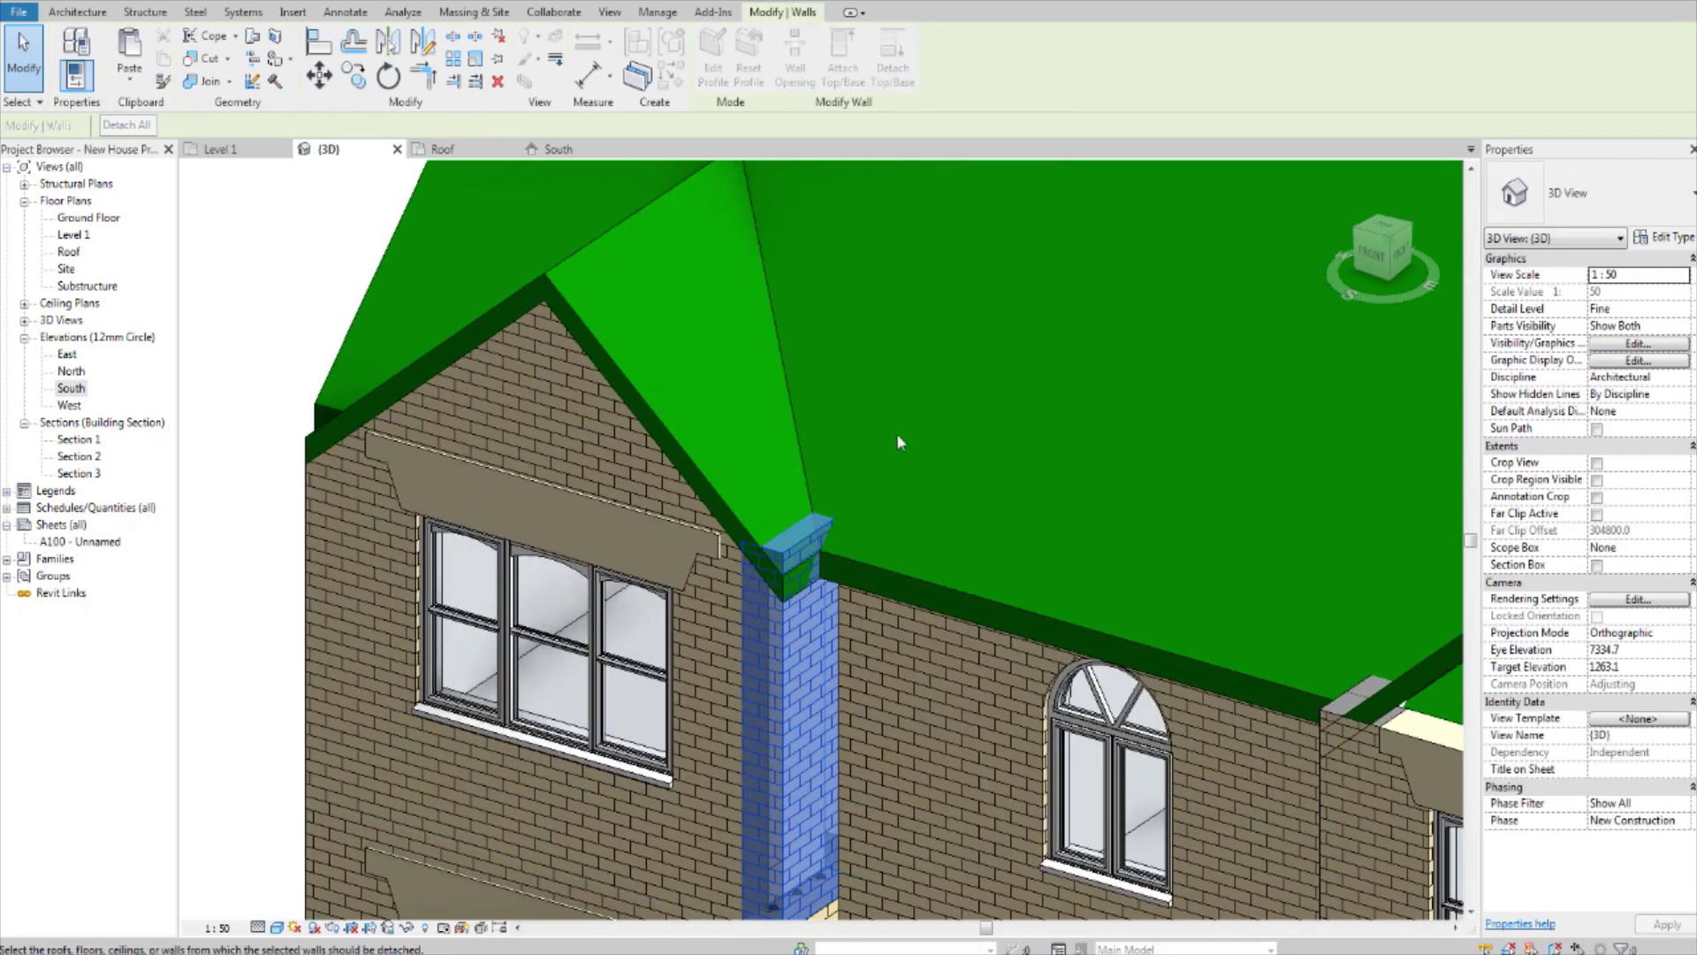
click(820, 539)
click(842, 61)
click(946, 589)
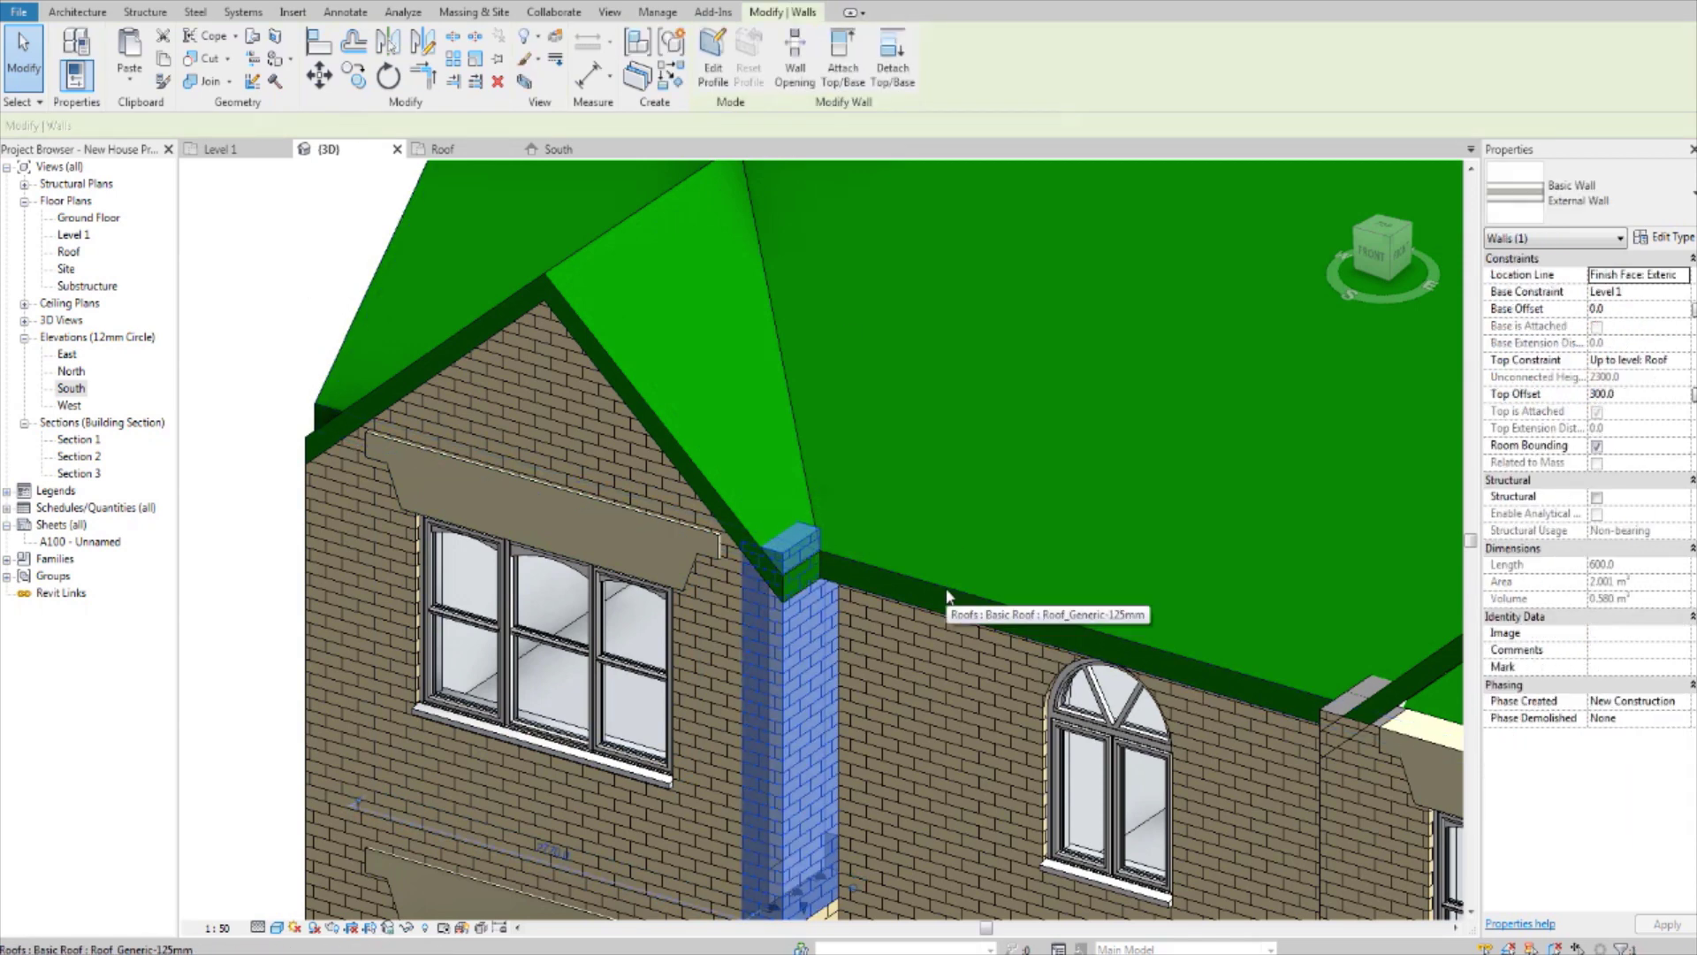
scroll(822, 605, down, 2)
middle_drag(502, 412, 508, 425)
key(Escape)
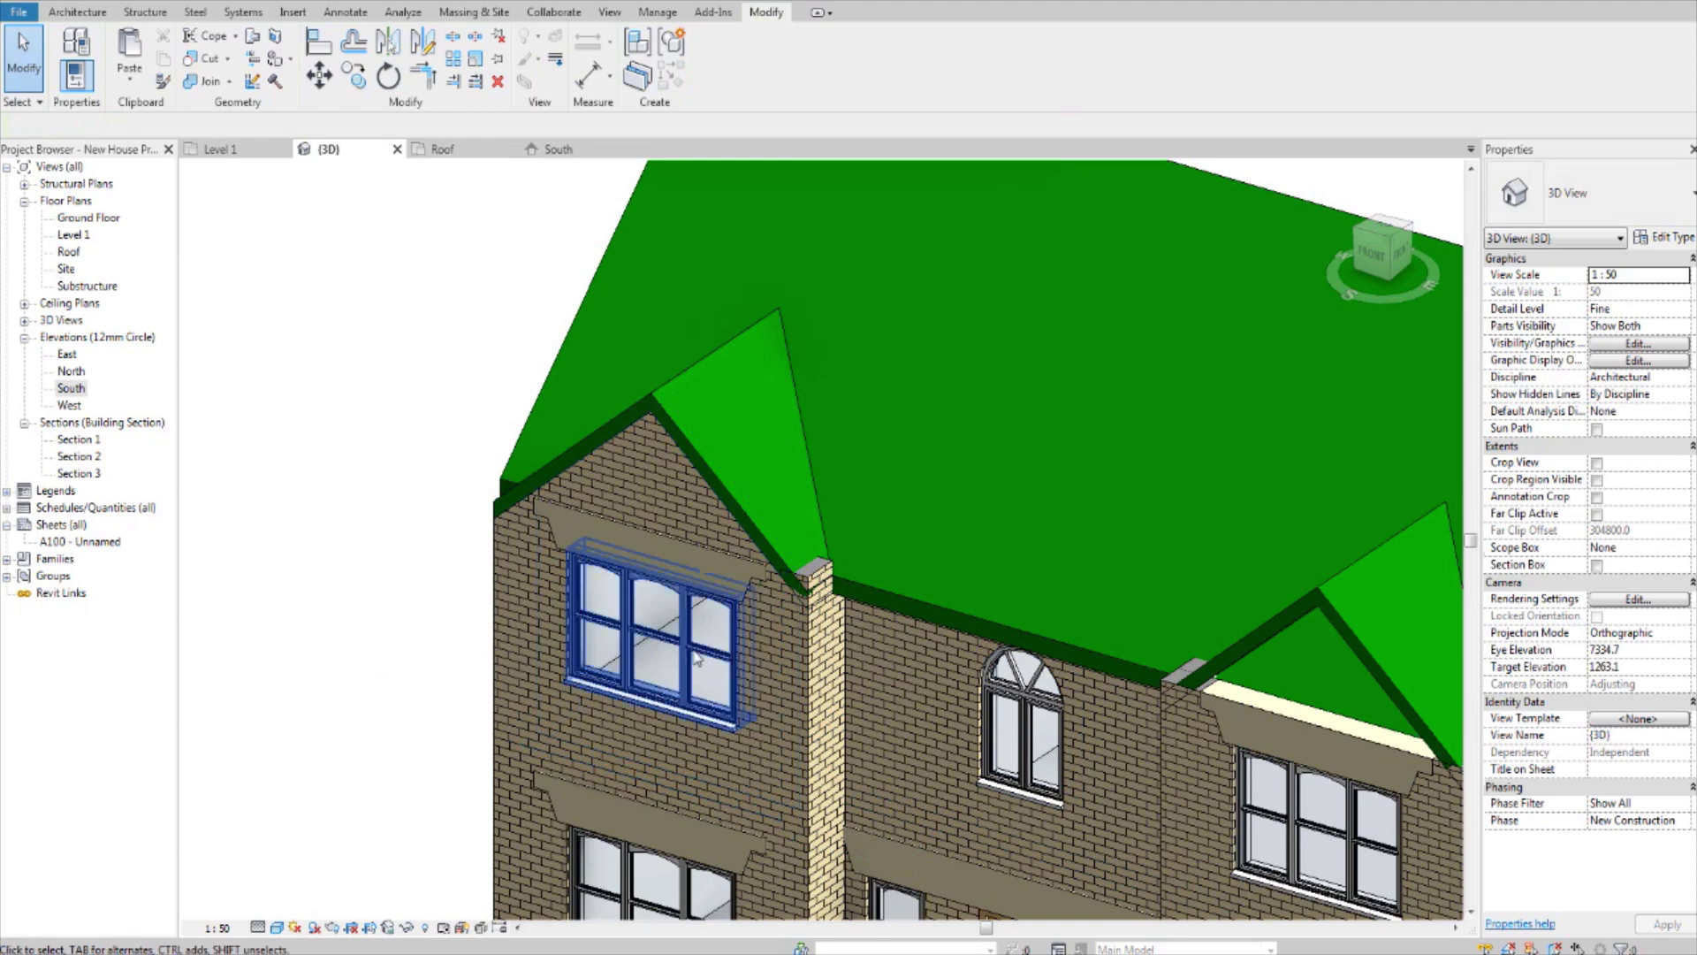
- Attach the top of the same short return wall to the front-left bay's small gable roof as well
click(804, 654)
scroll(805, 654, up, 2)
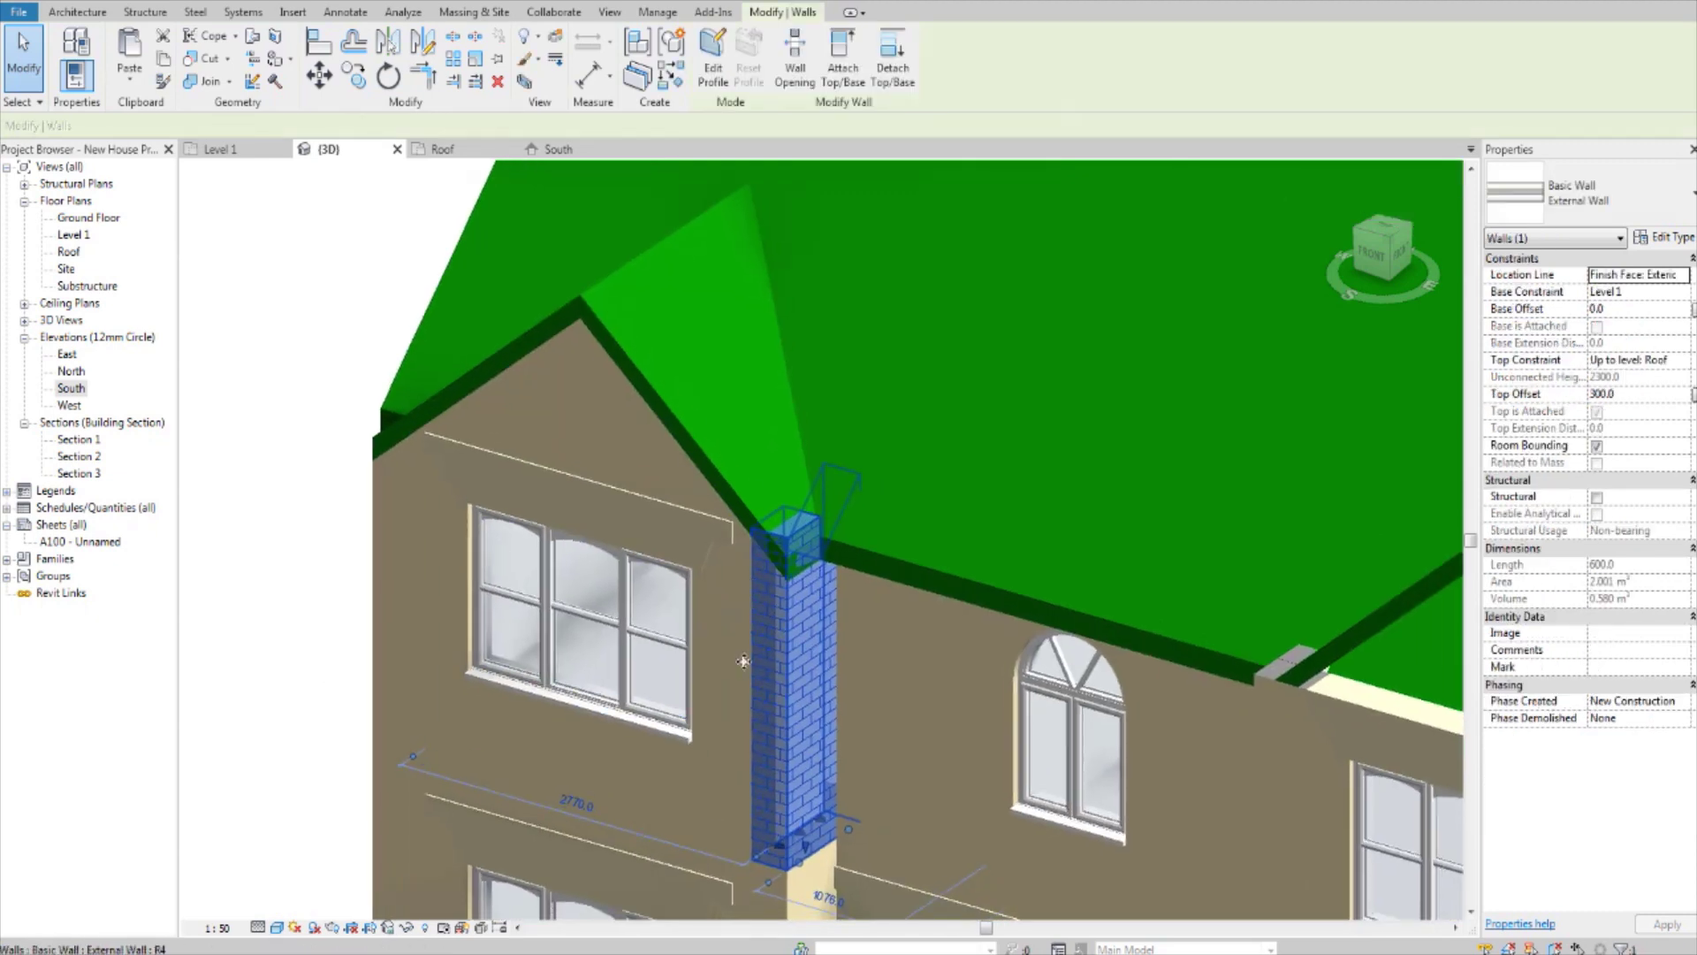
click(839, 71)
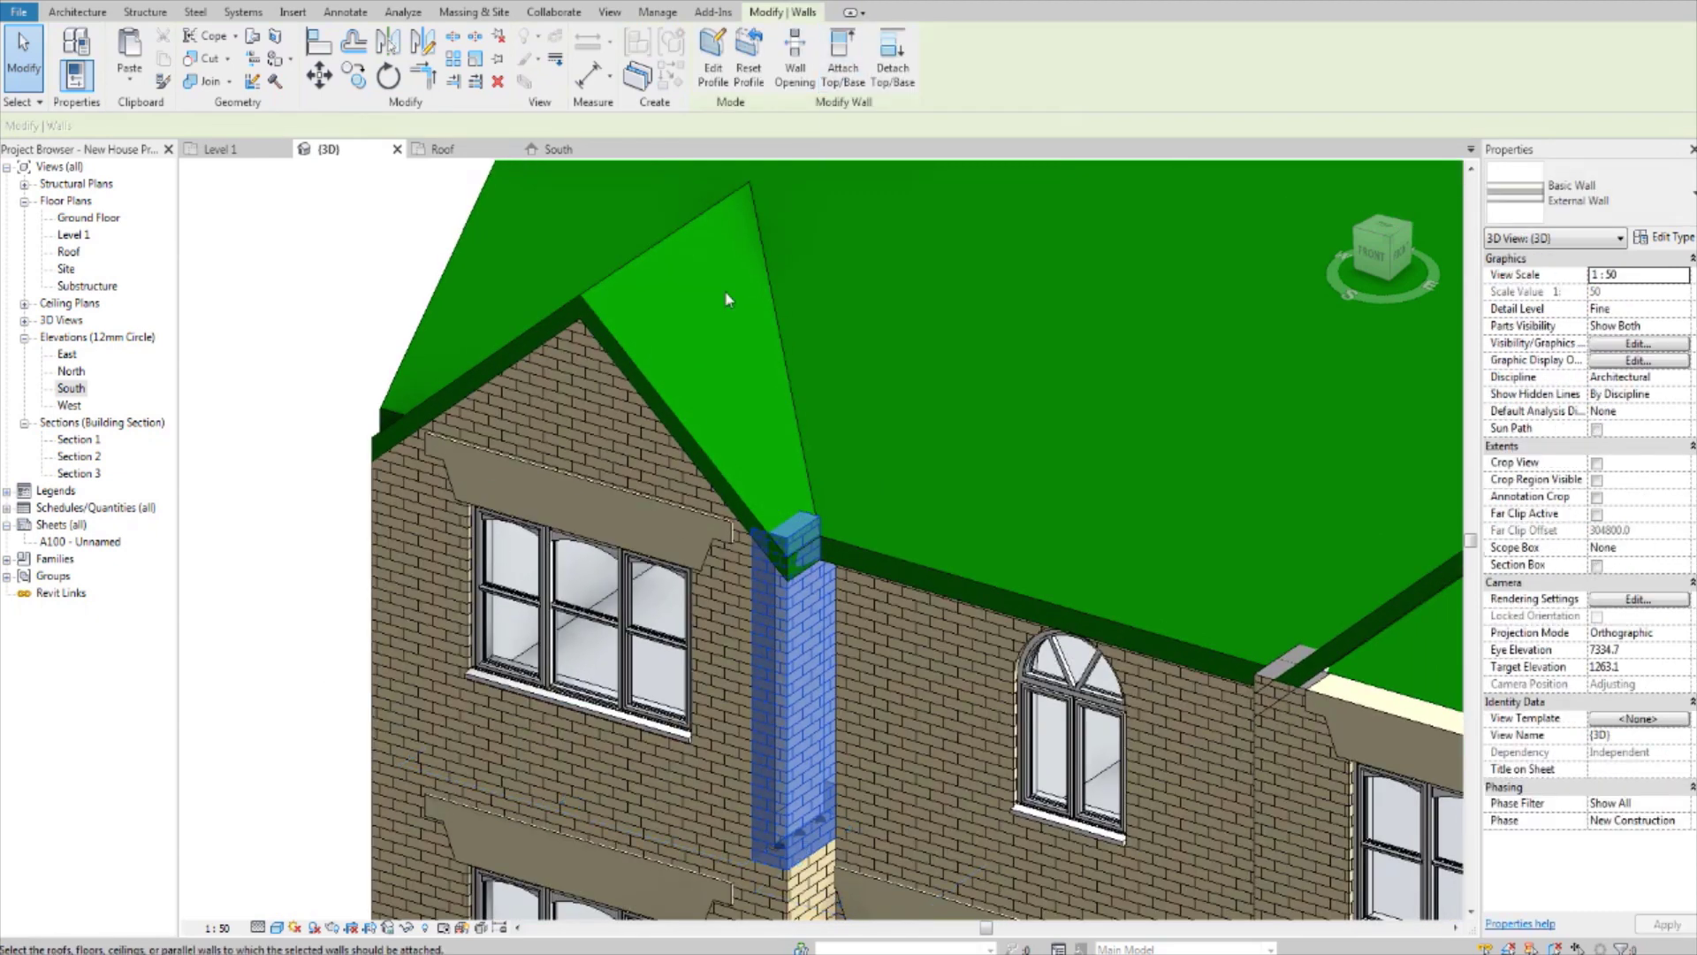
click(665, 405)
key(Escape)
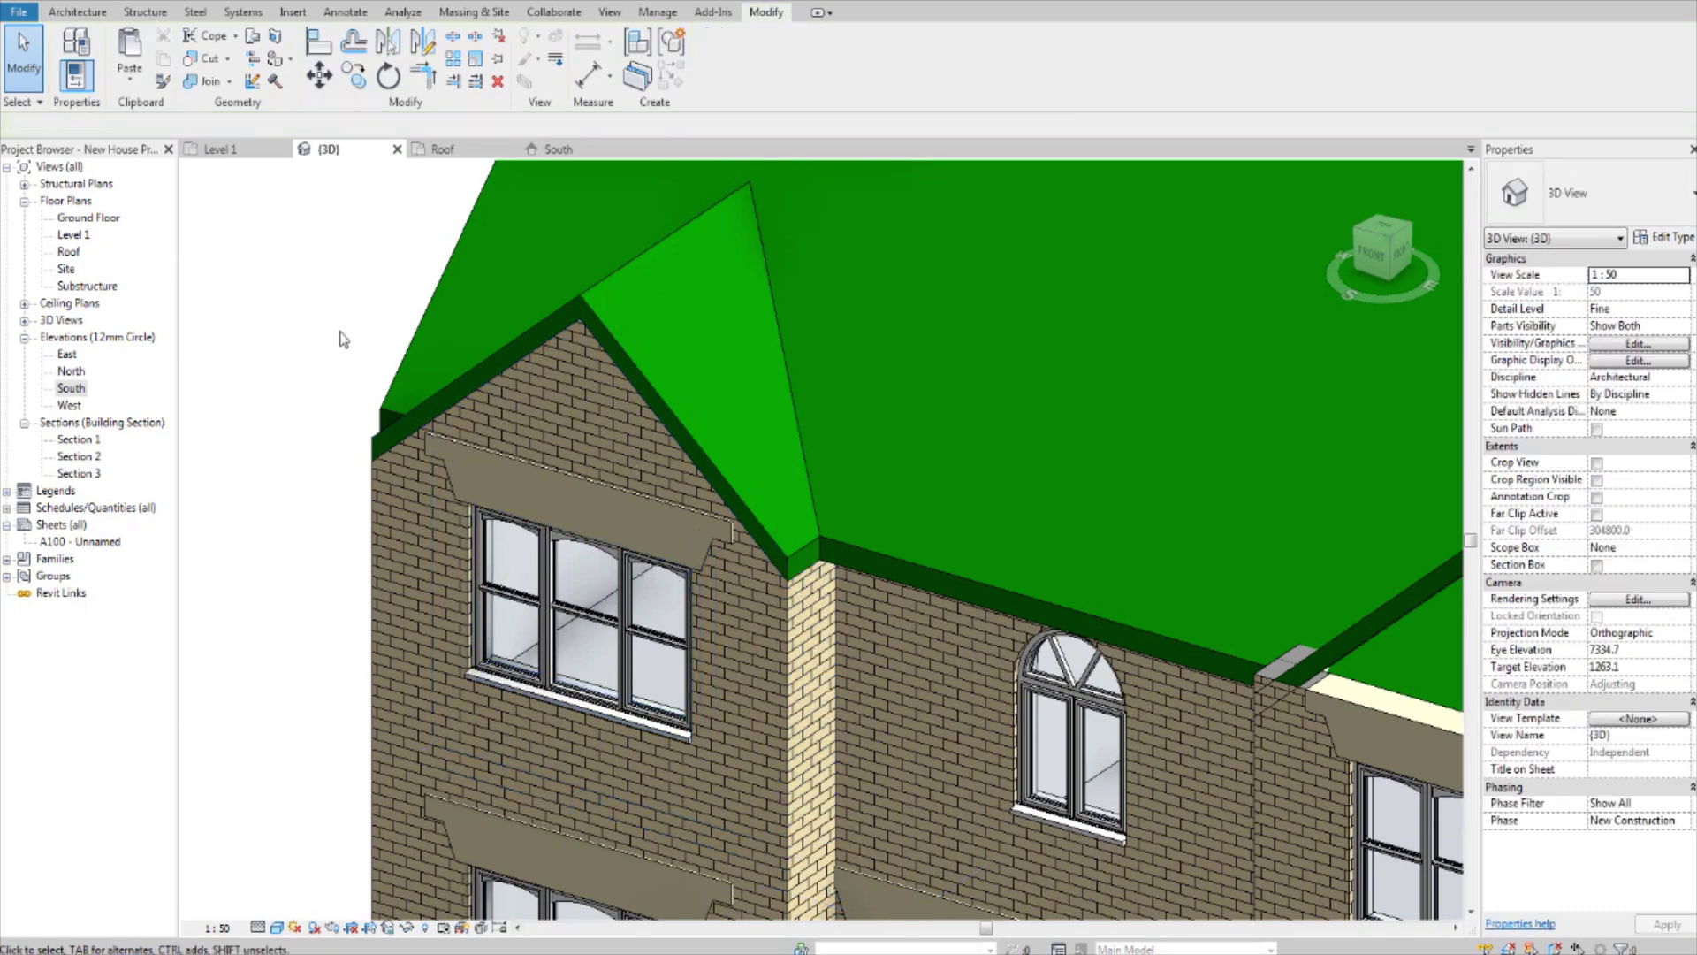
- Attach the tops of the three upper external walls around the front-right bay to its small gable roof, unjoining the elements in conflict
shift+middle_drag(631, 465, 672, 663)
scroll(1034, 495, down, 2)
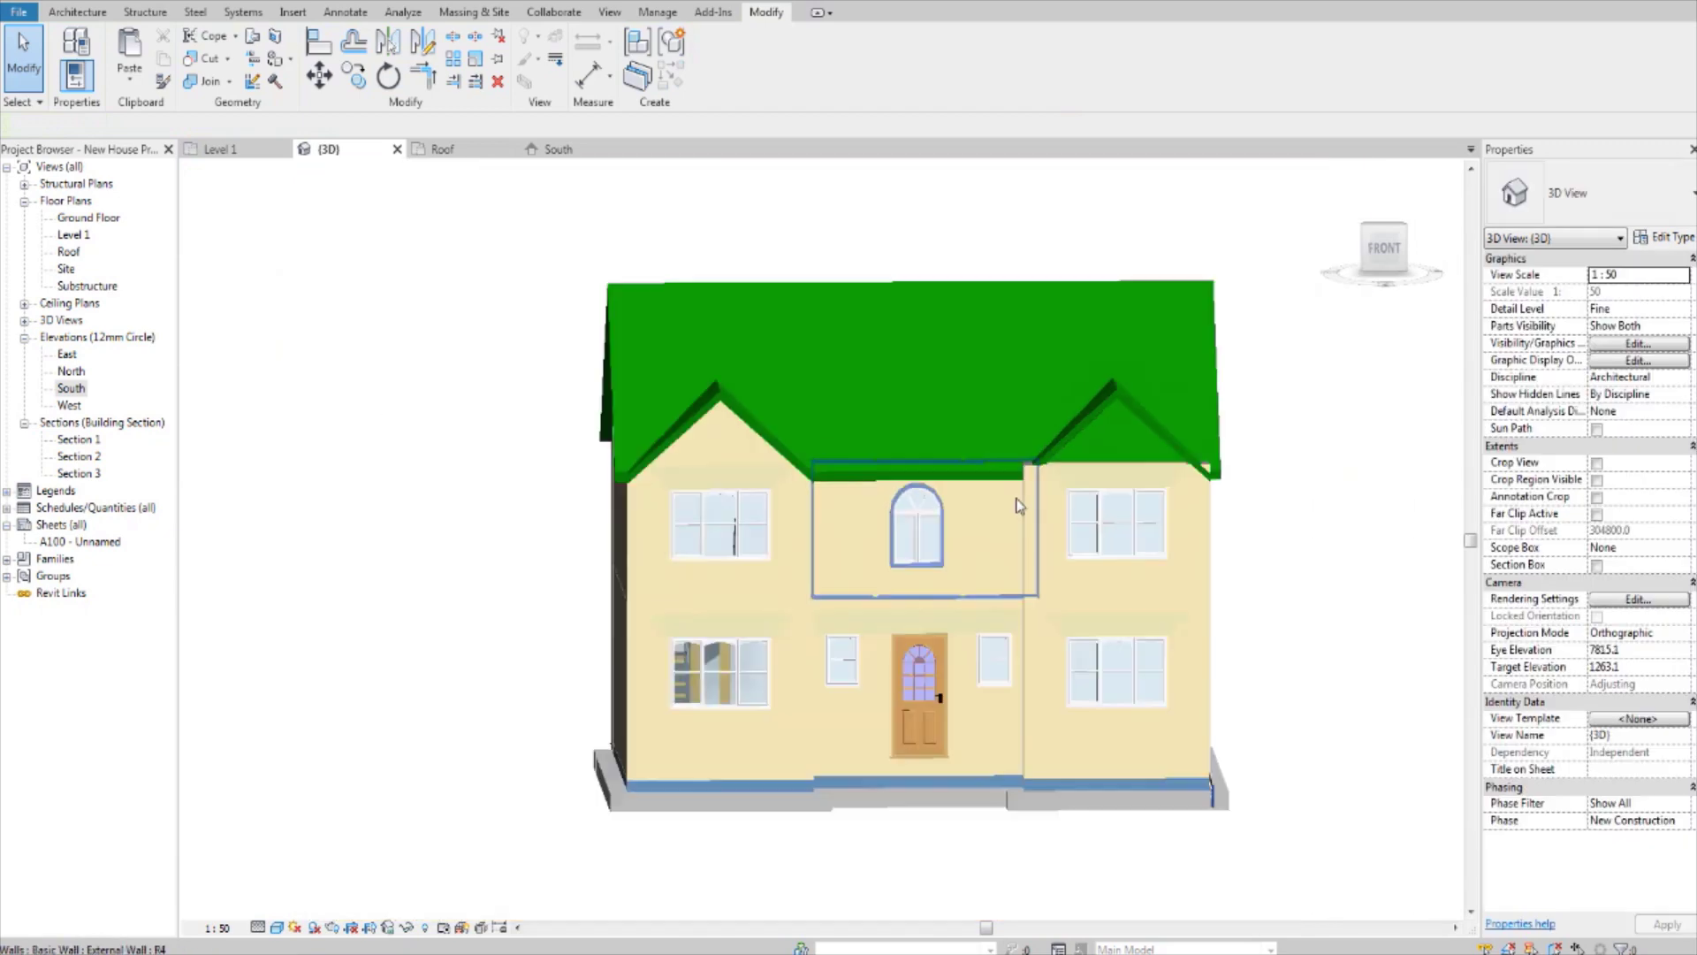
shift+middle_drag(1127, 610, 1229, 570)
middle_drag(1228, 570, 1139, 562)
scroll(1093, 440, up, 5)
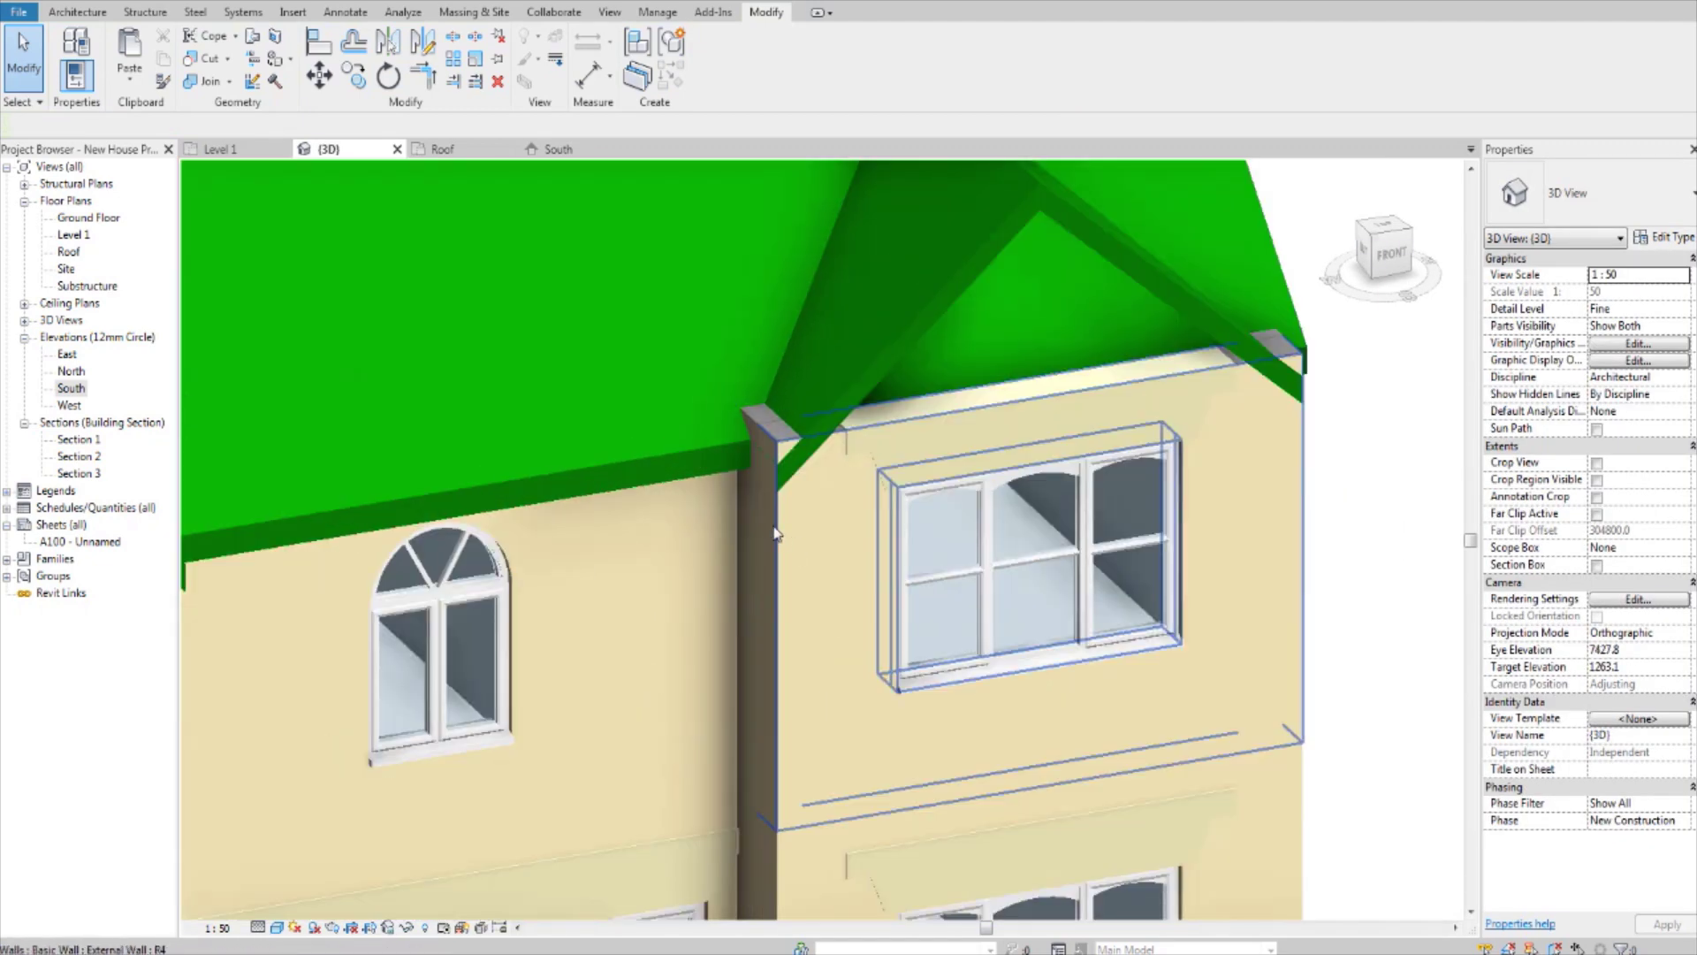
click(763, 421)
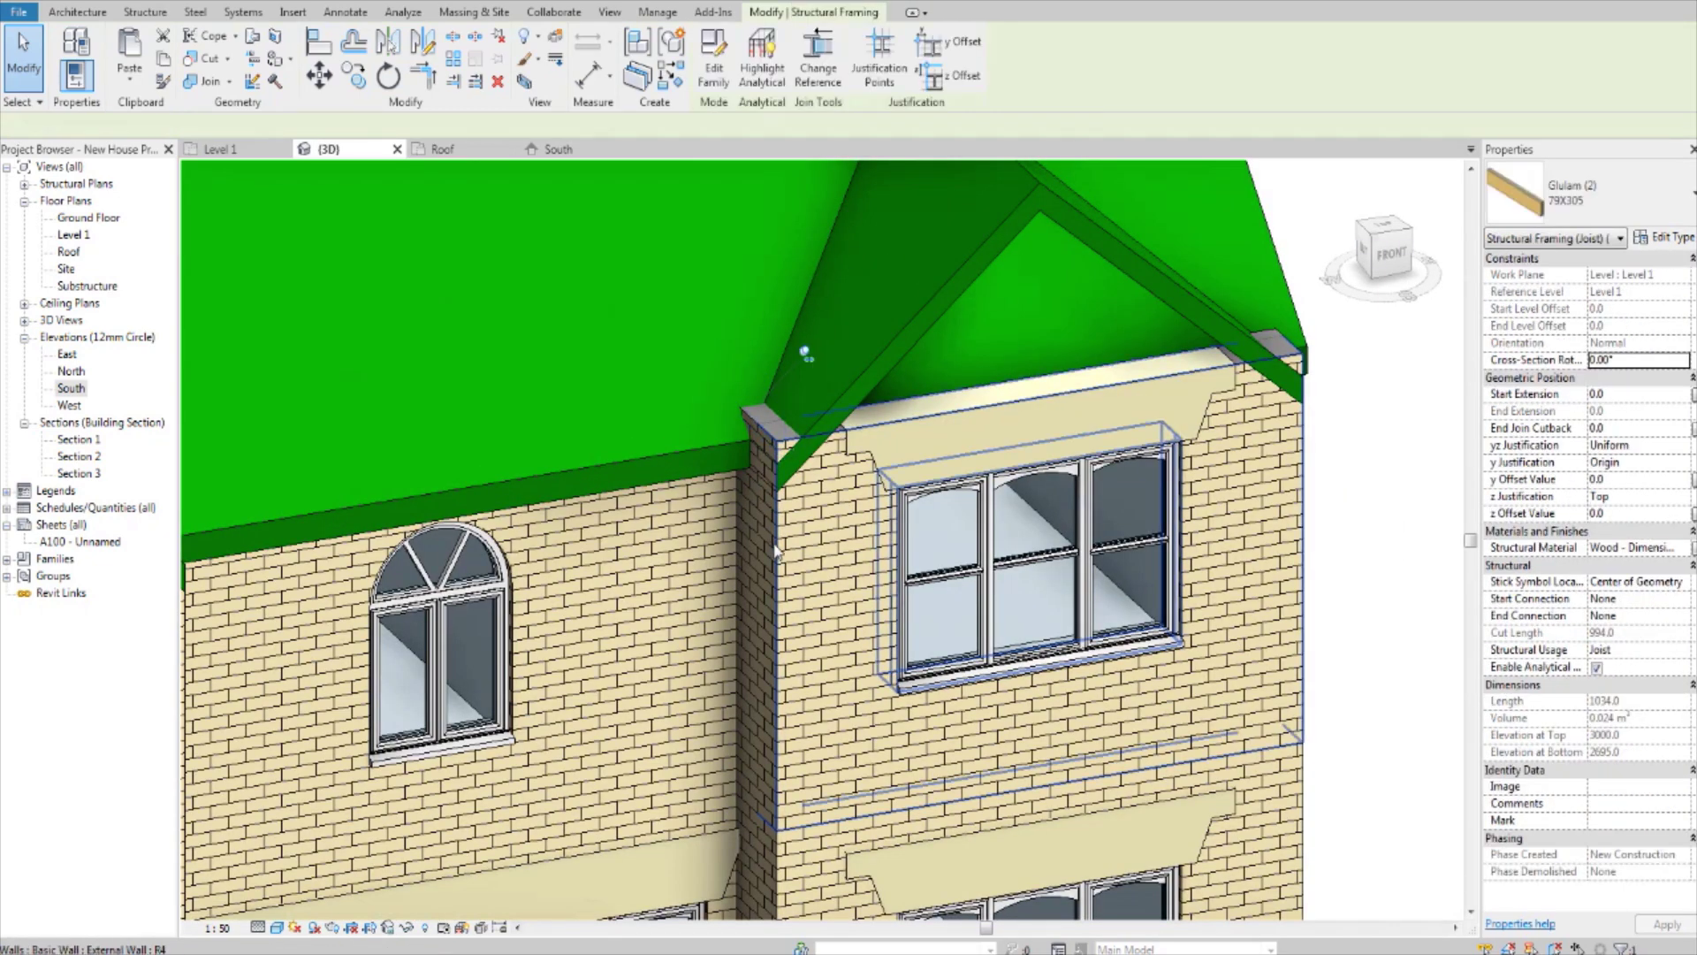
click(777, 550)
shift+middle_drag(1172, 548, 1099, 521)
ctrl+click(1076, 526)
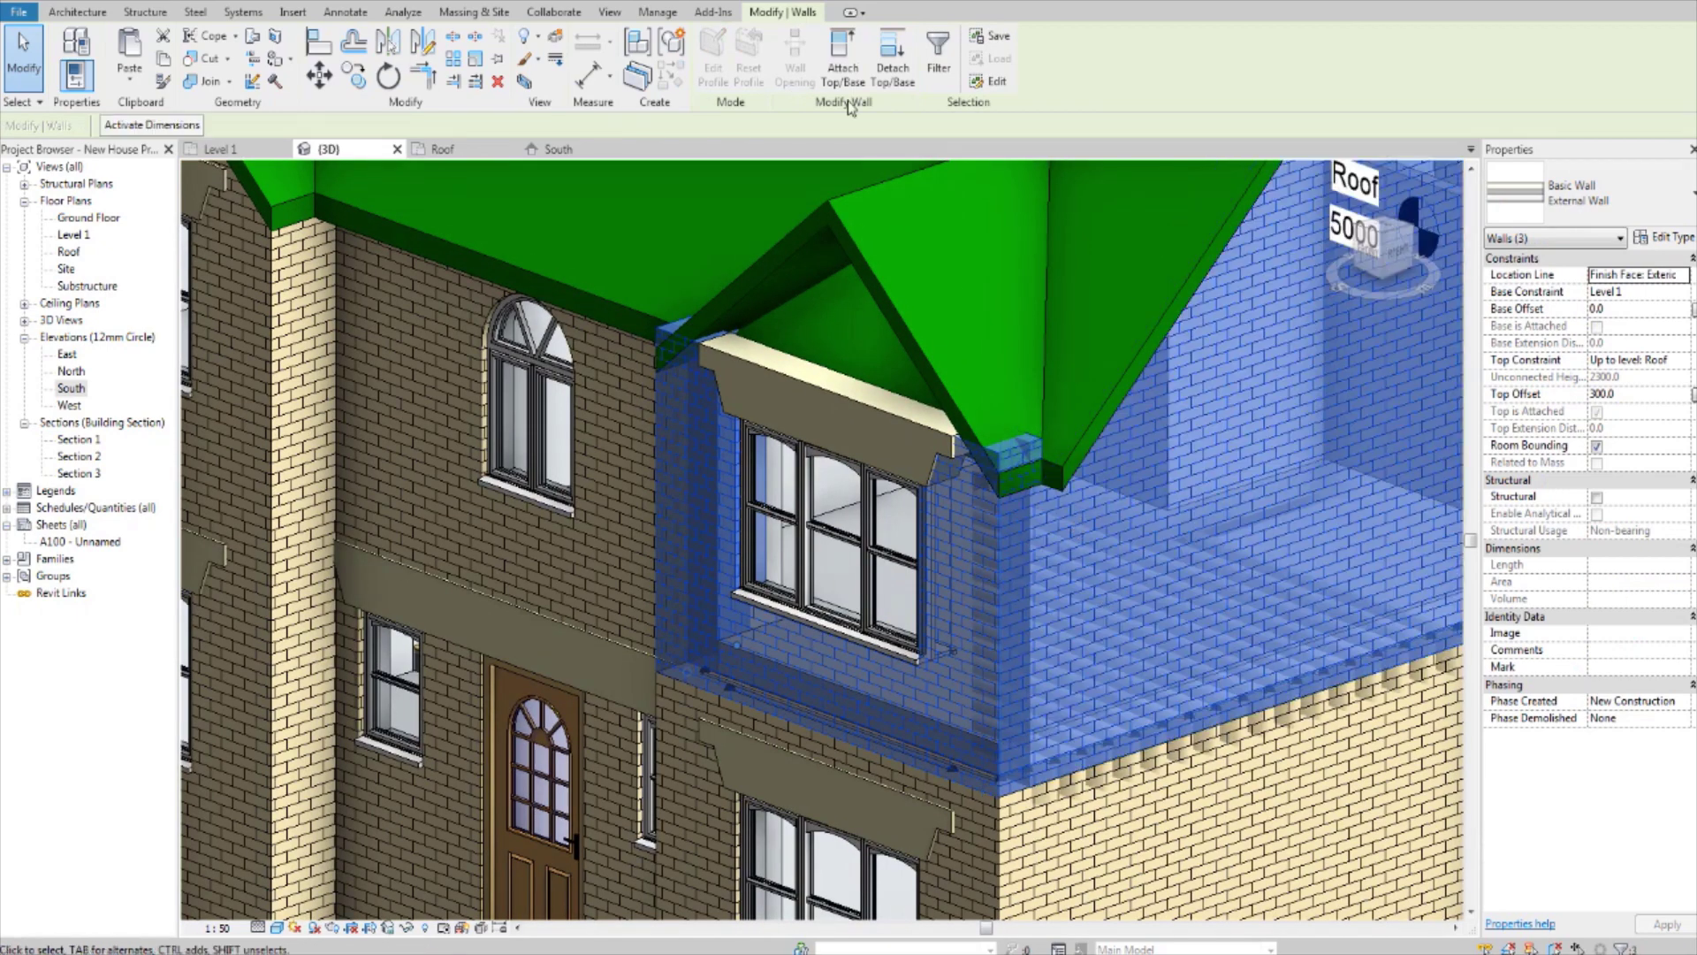
click(844, 54)
click(919, 368)
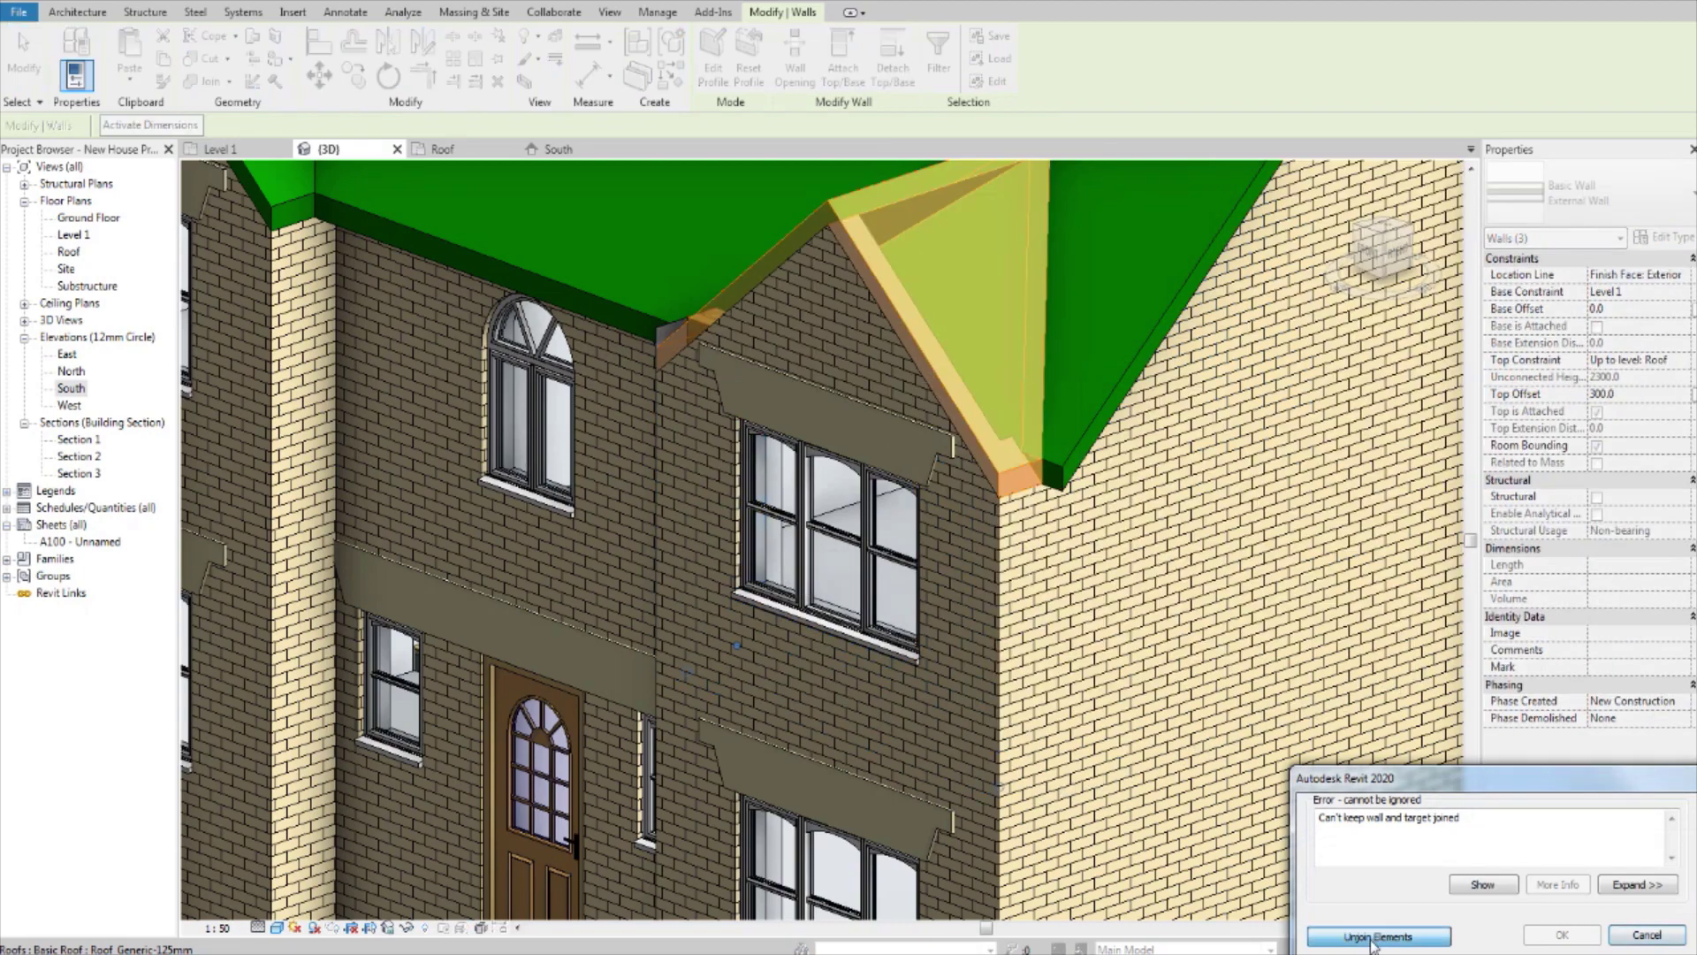
click(1377, 937)
shift+middle_drag(859, 650, 1229, 714)
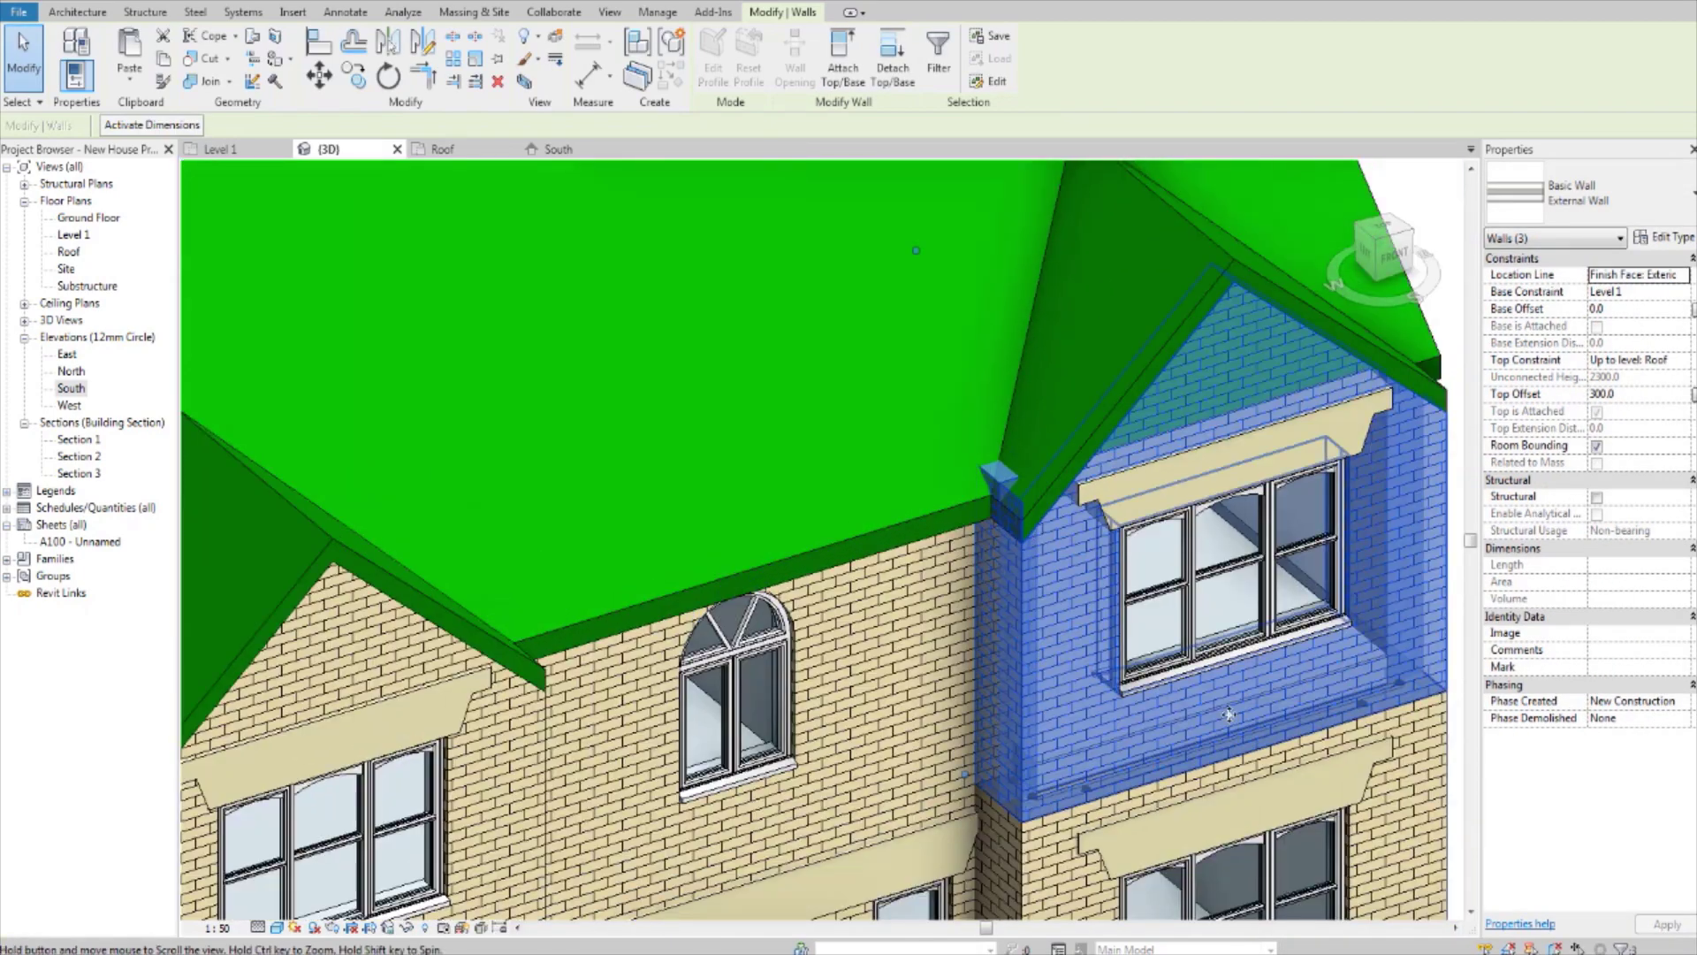
middle_drag(1229, 714, 922, 547)
scroll(922, 548, down, 1)
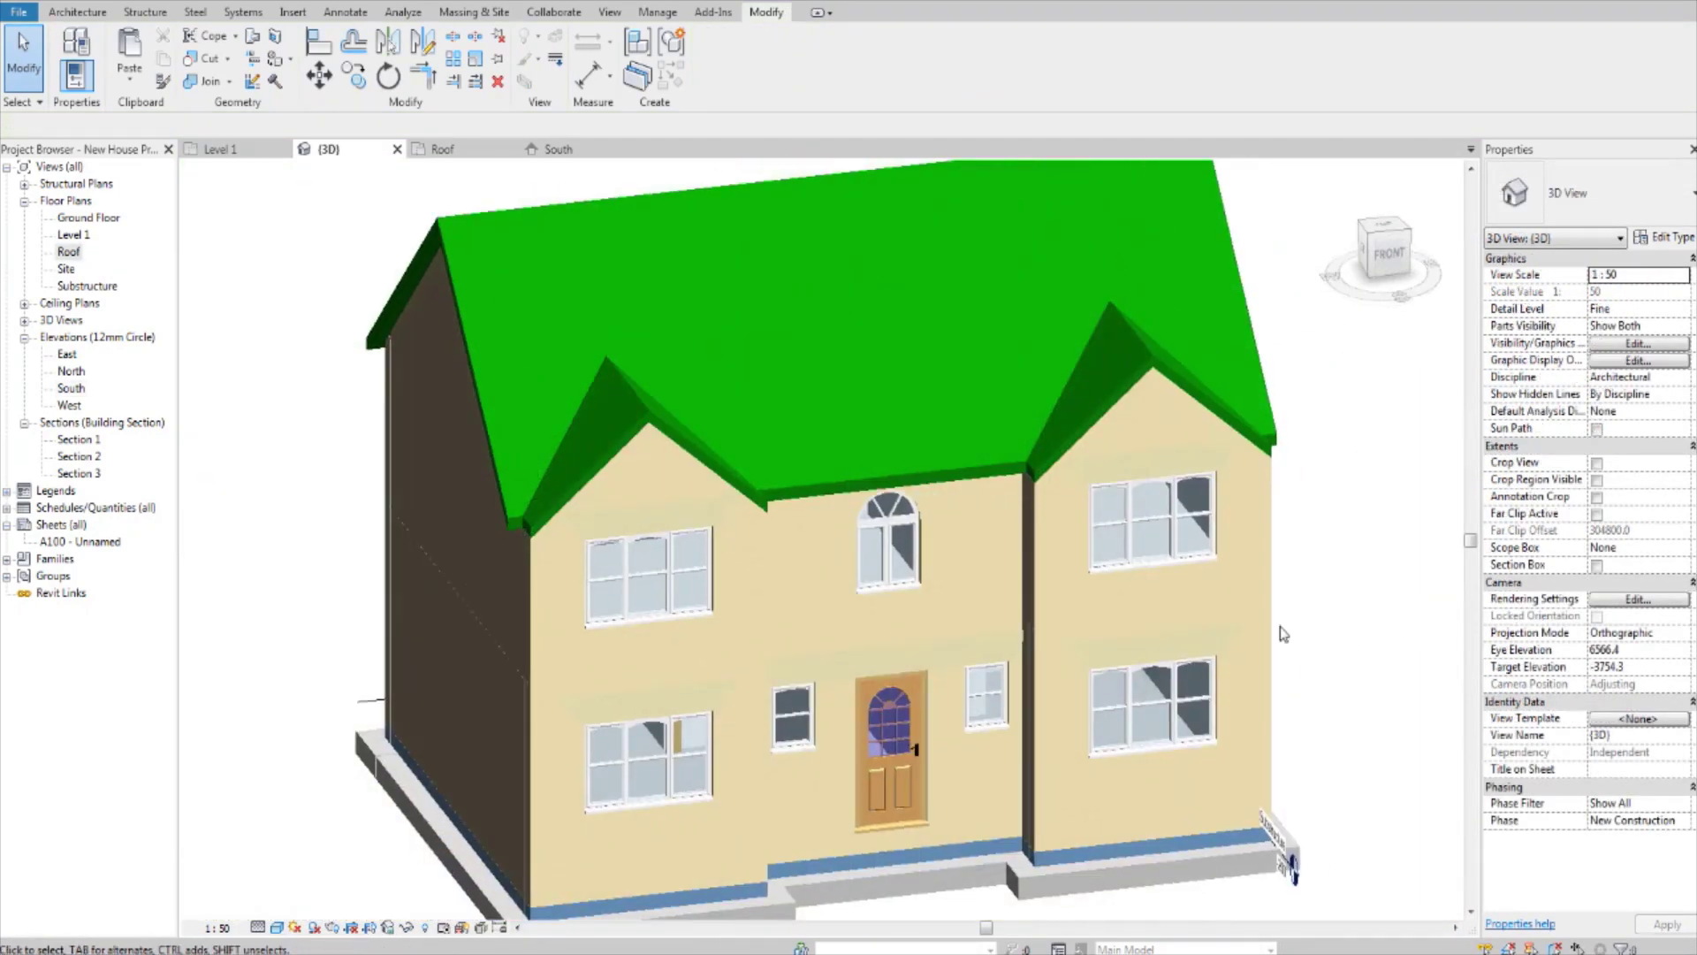
- Attach the top of the upper rear external wall to the underside of the main roof at the back eaves
shift+middle_drag(1281, 633, 1374, 649)
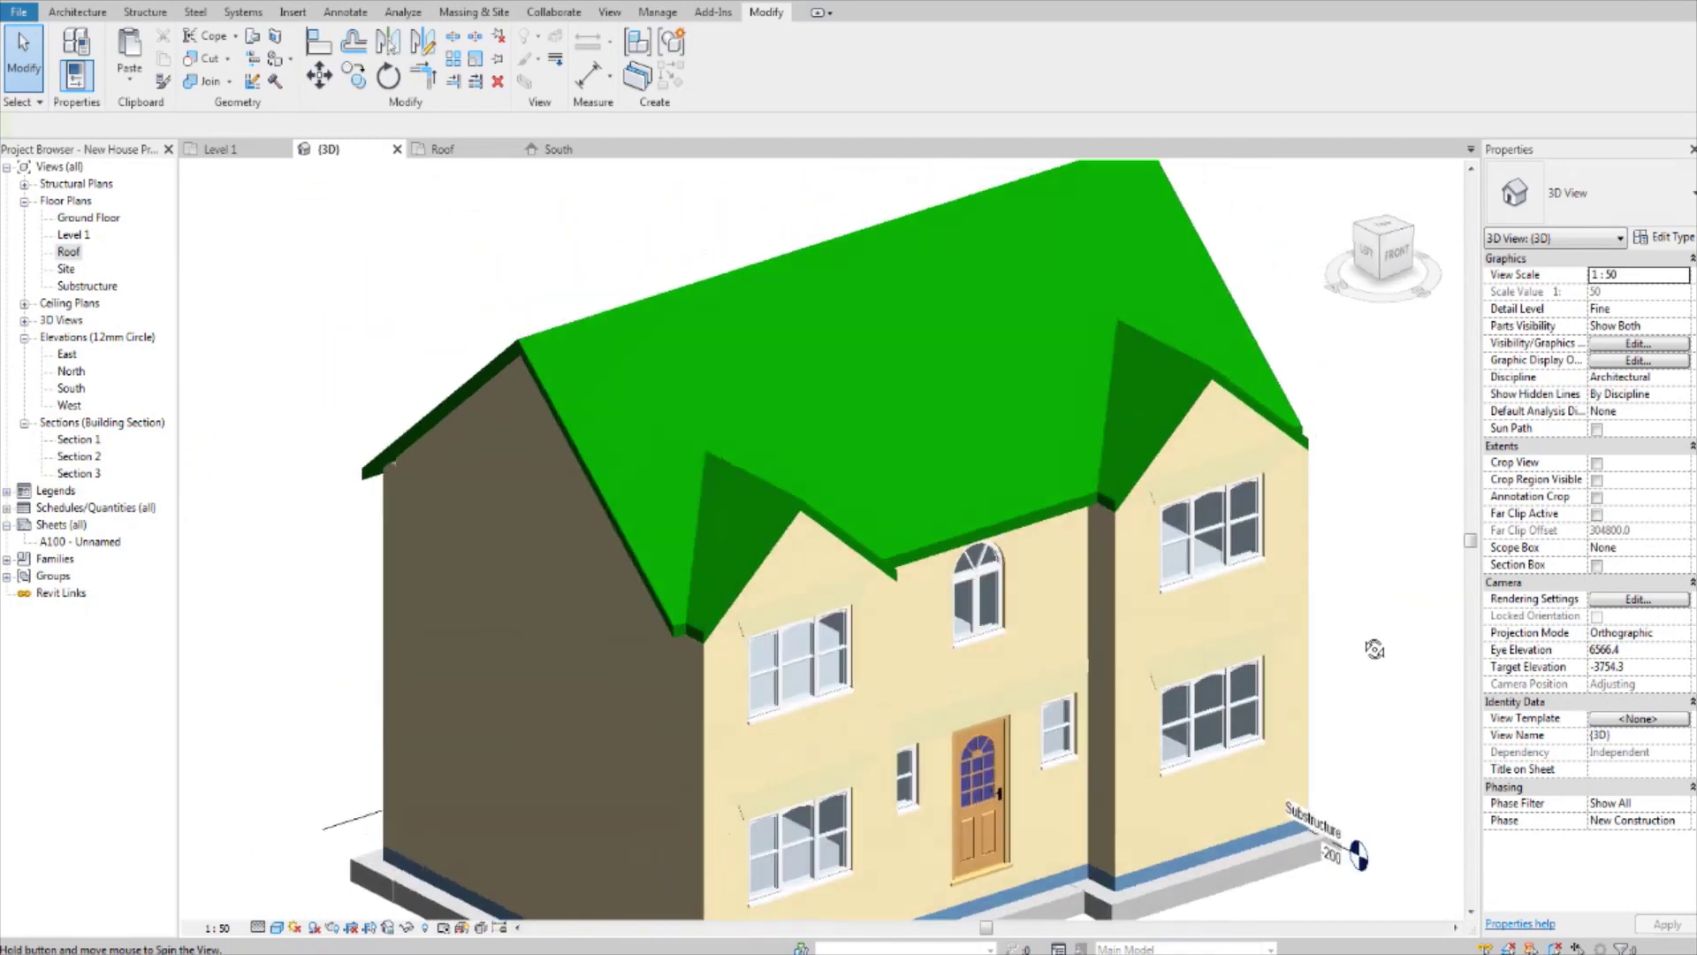
scroll(698, 566, up, 3)
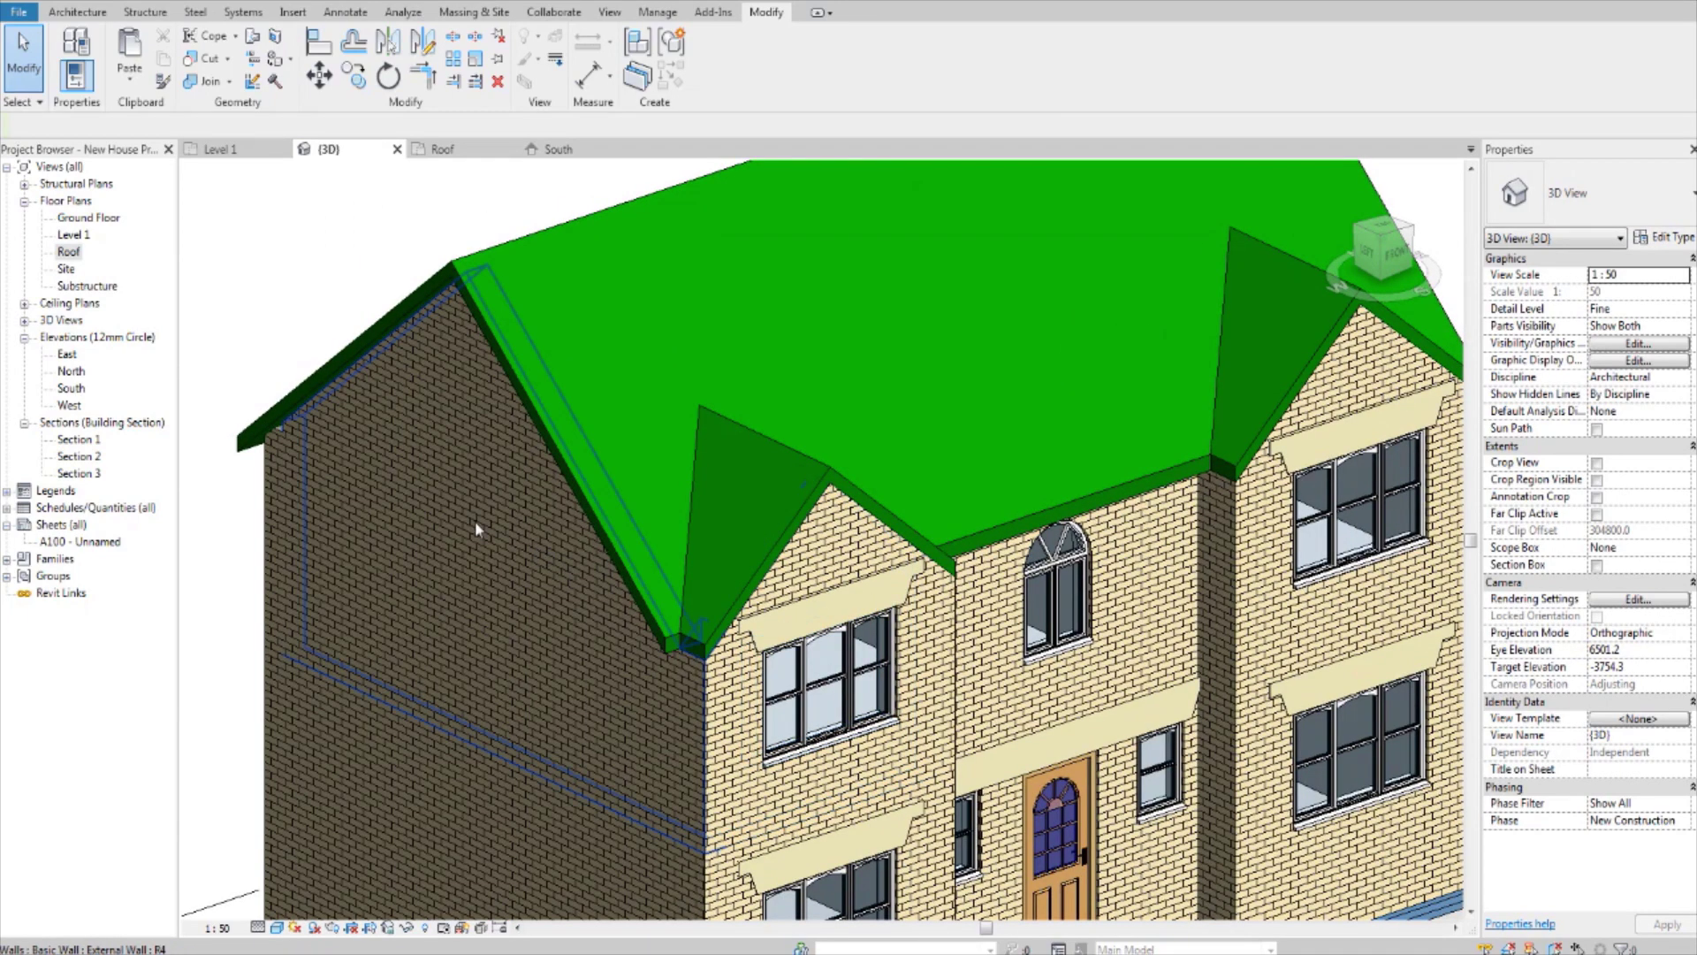
shift+middle_drag(475, 521, 921, 539)
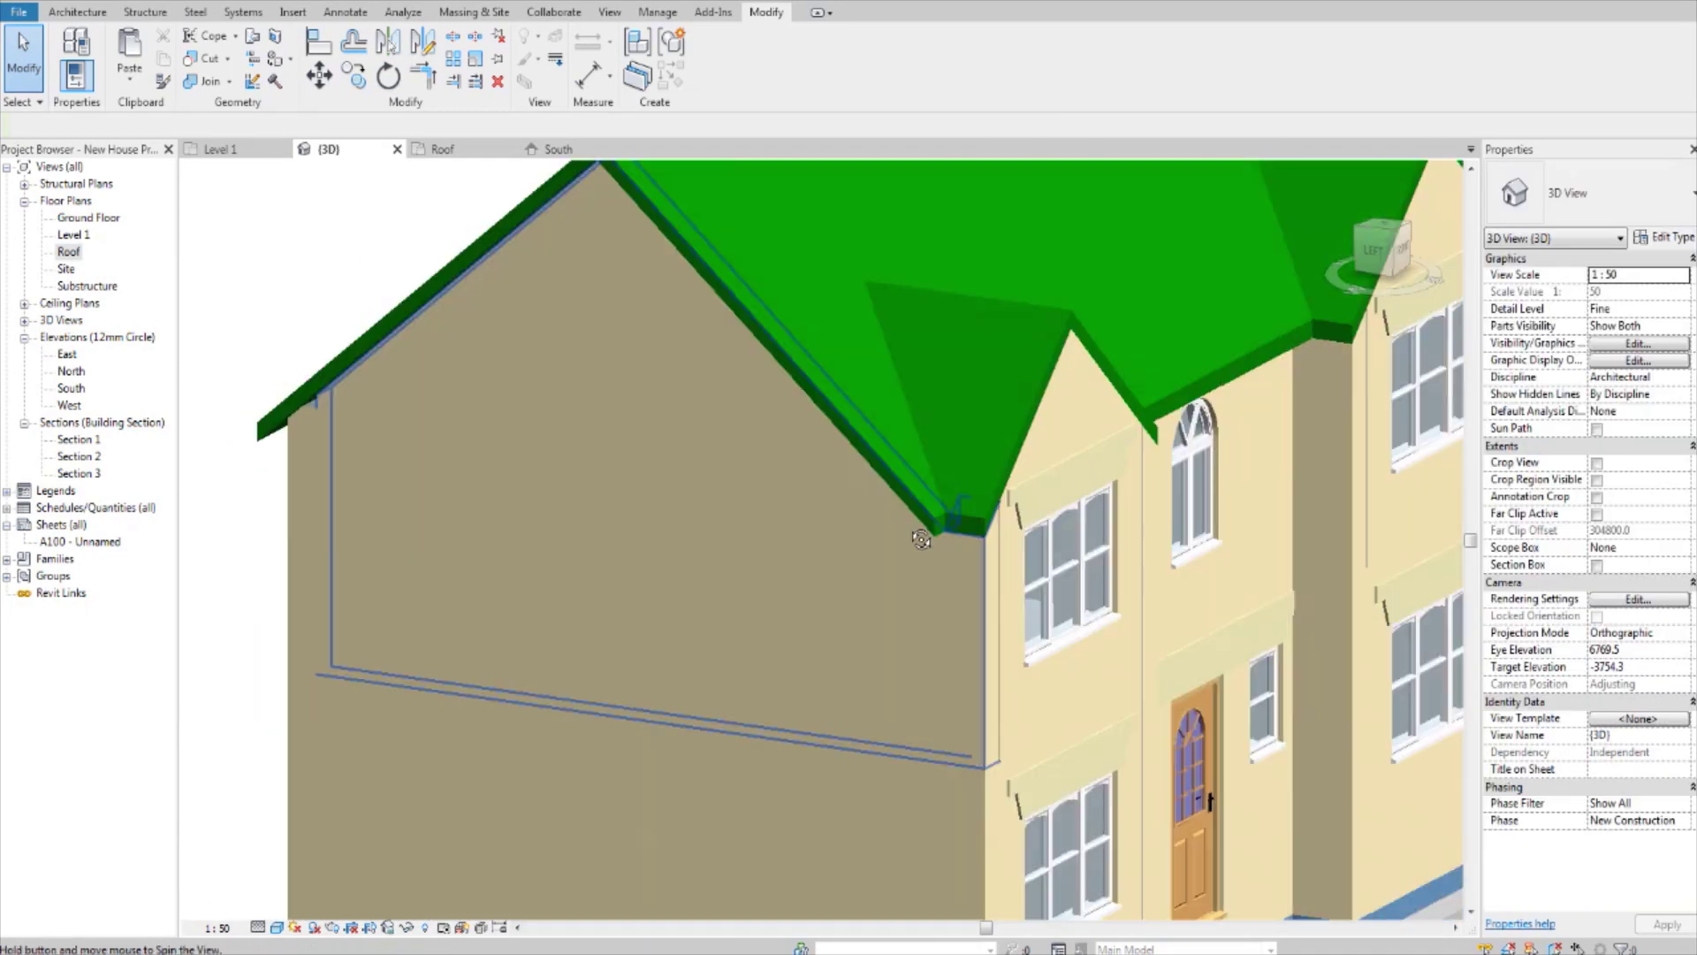
scroll(624, 536, up, 5)
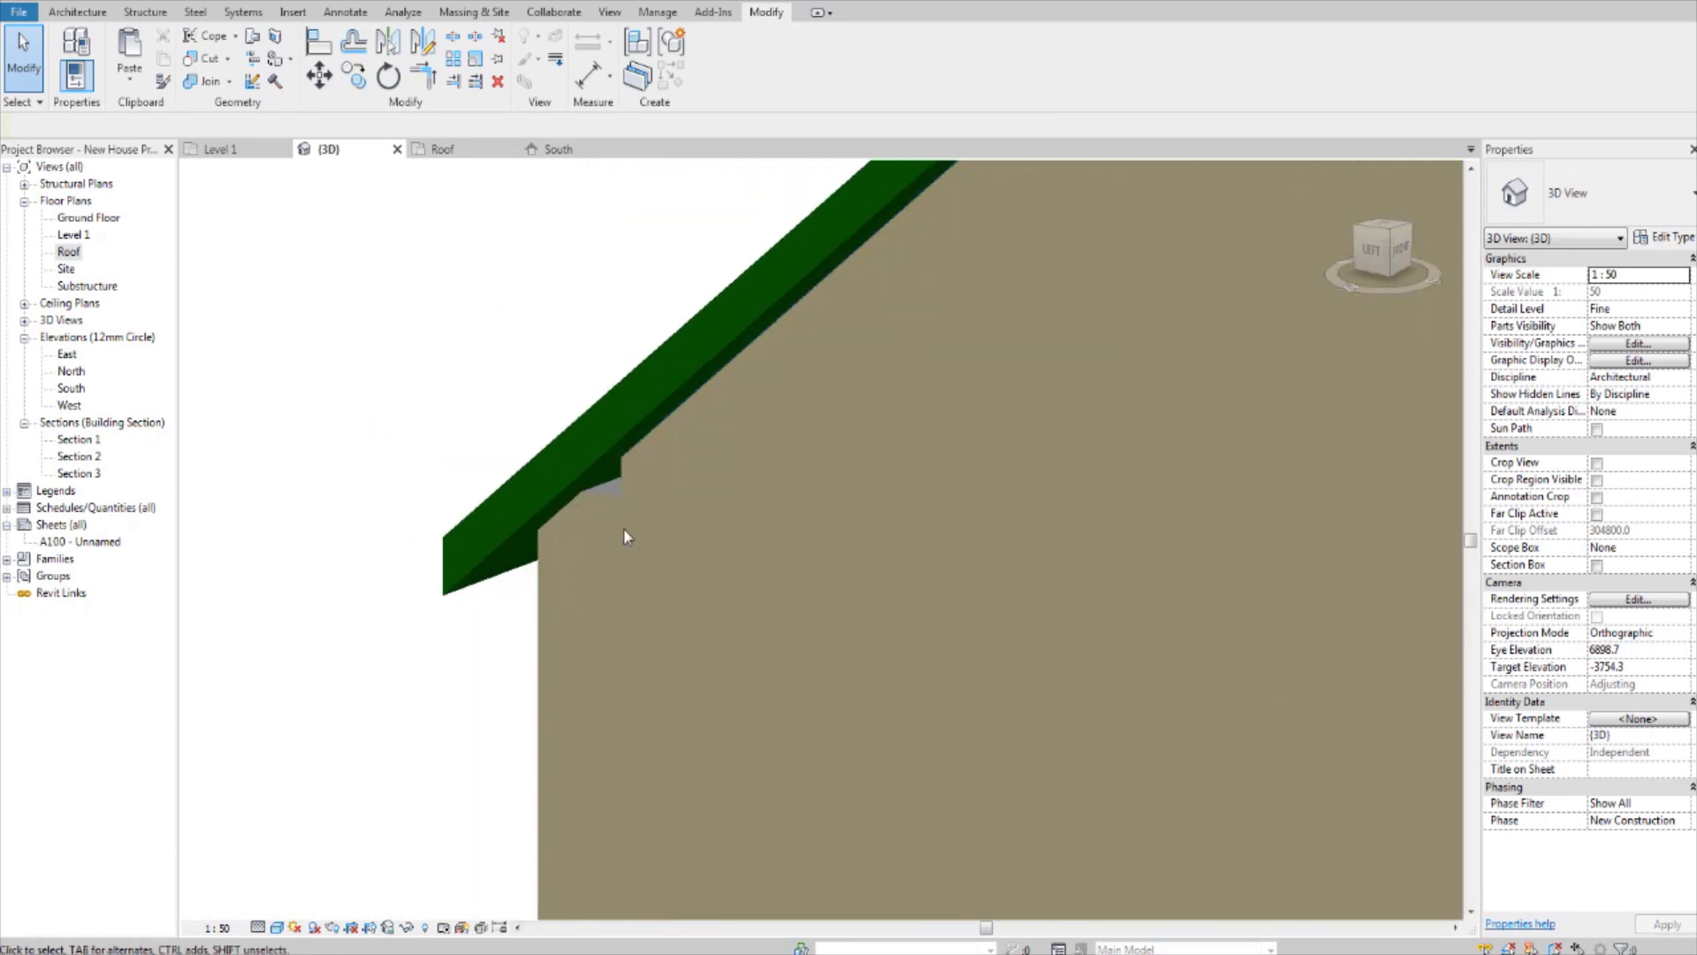
click(623, 530)
click(843, 57)
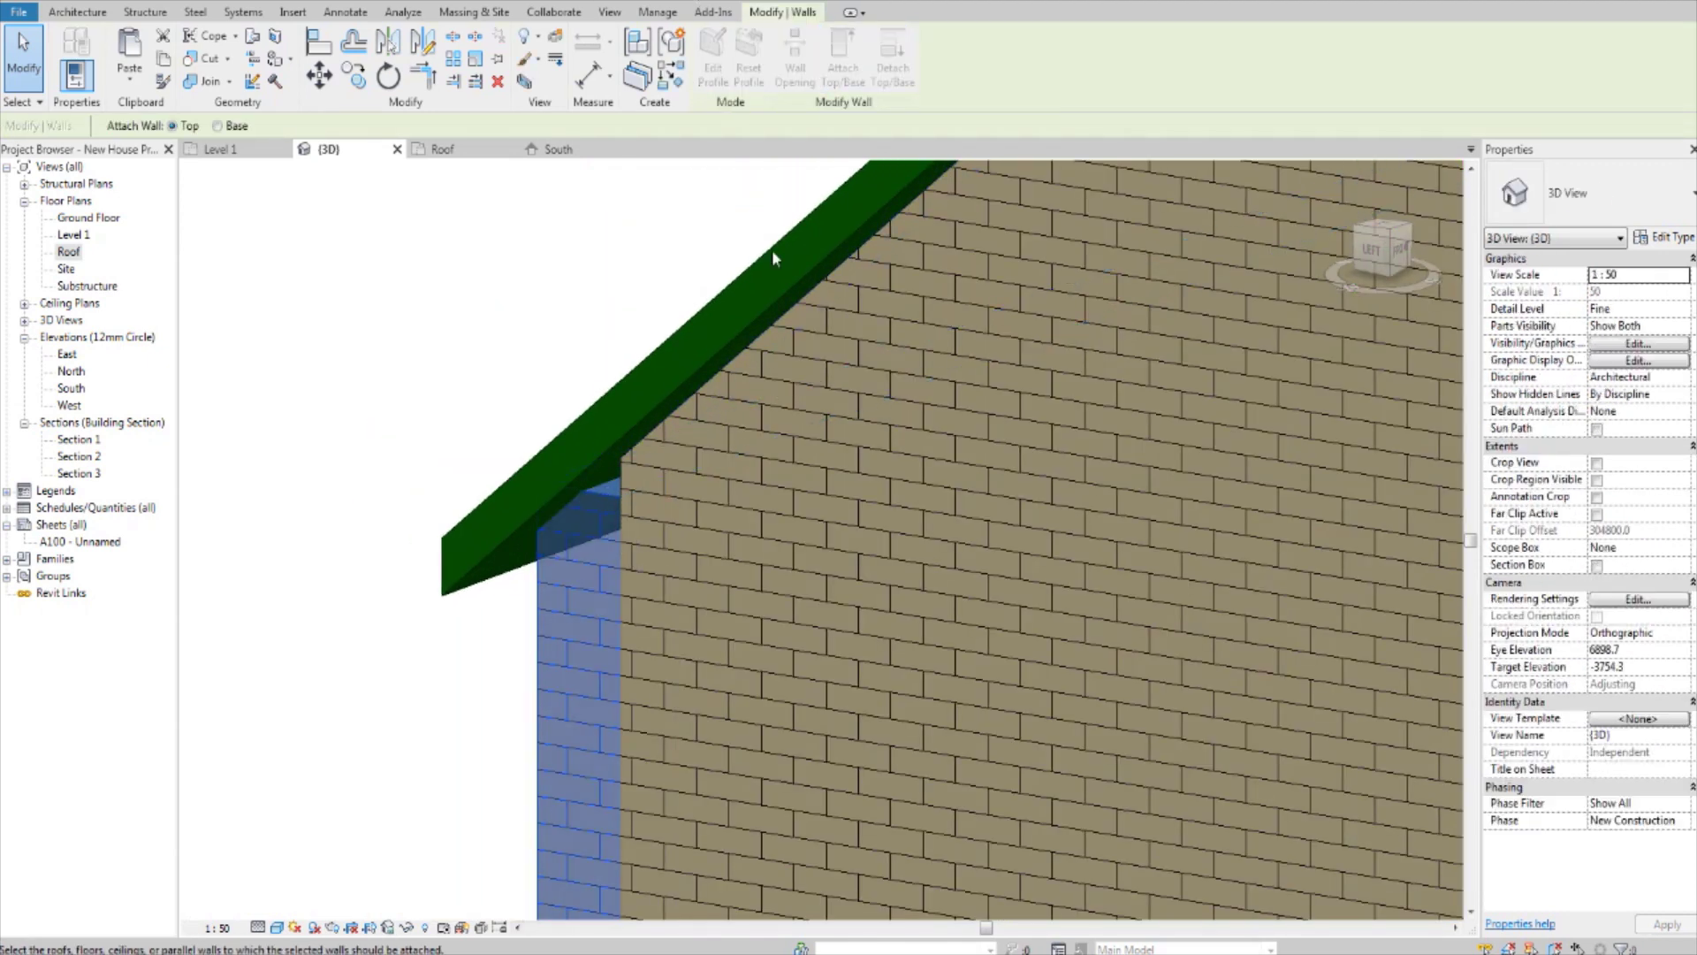
click(741, 330)
scroll(757, 353, down, 3)
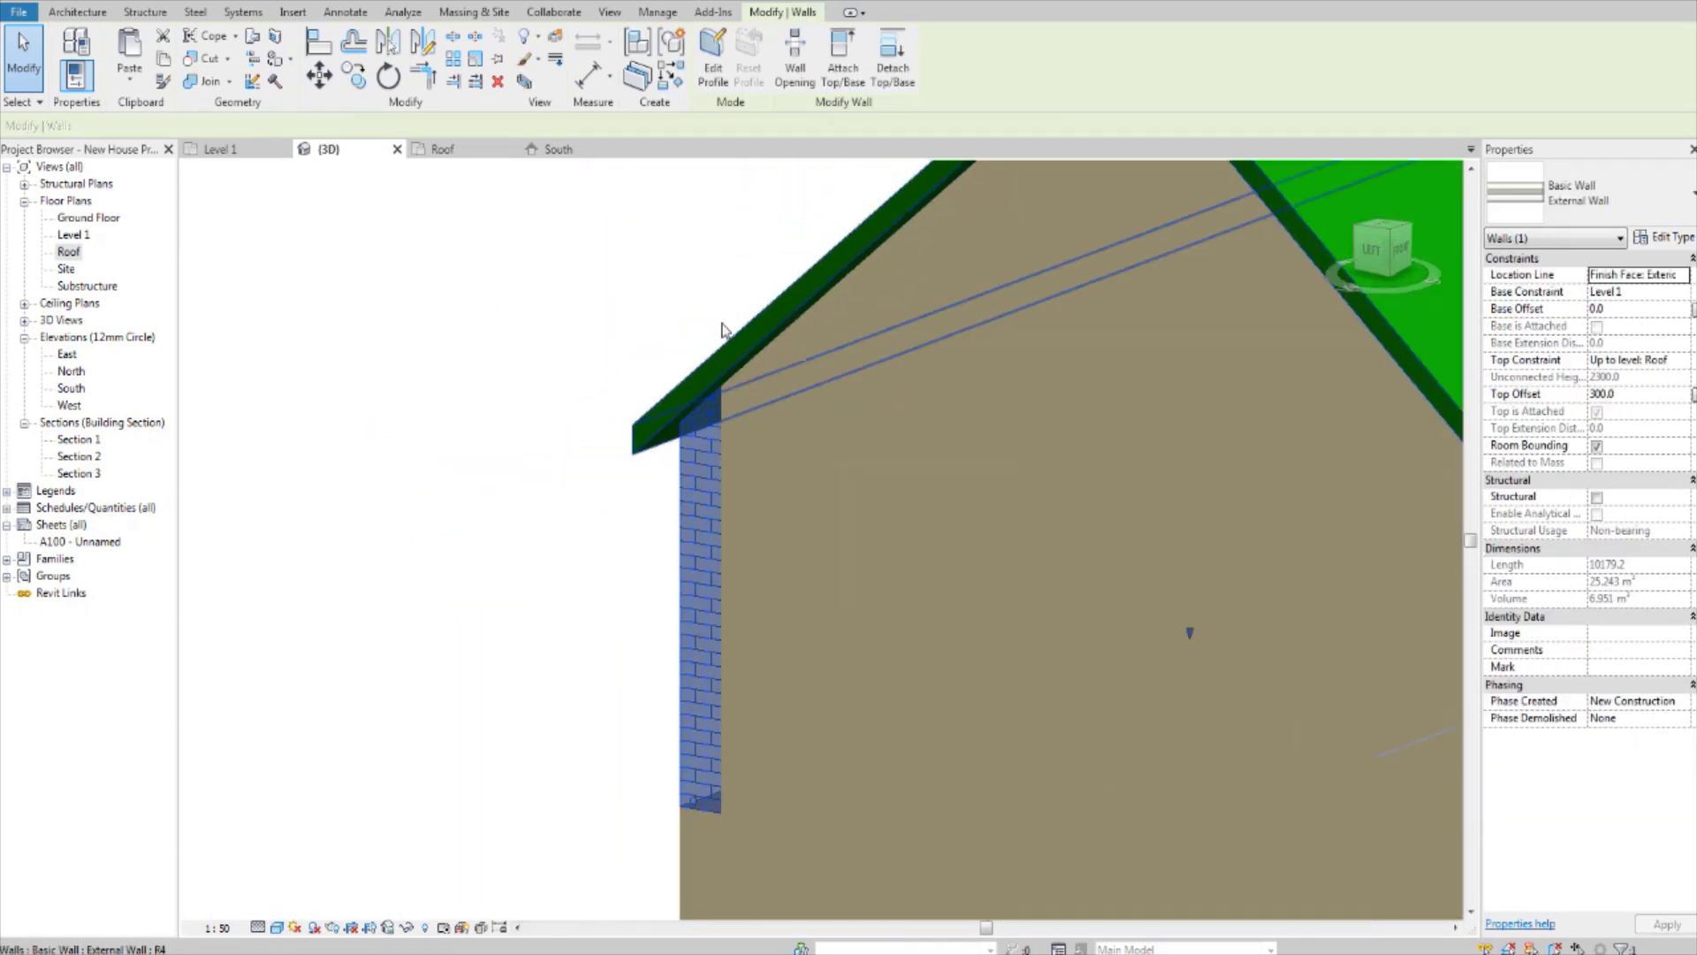
click(544, 330)
scroll(543, 330, down, 2)
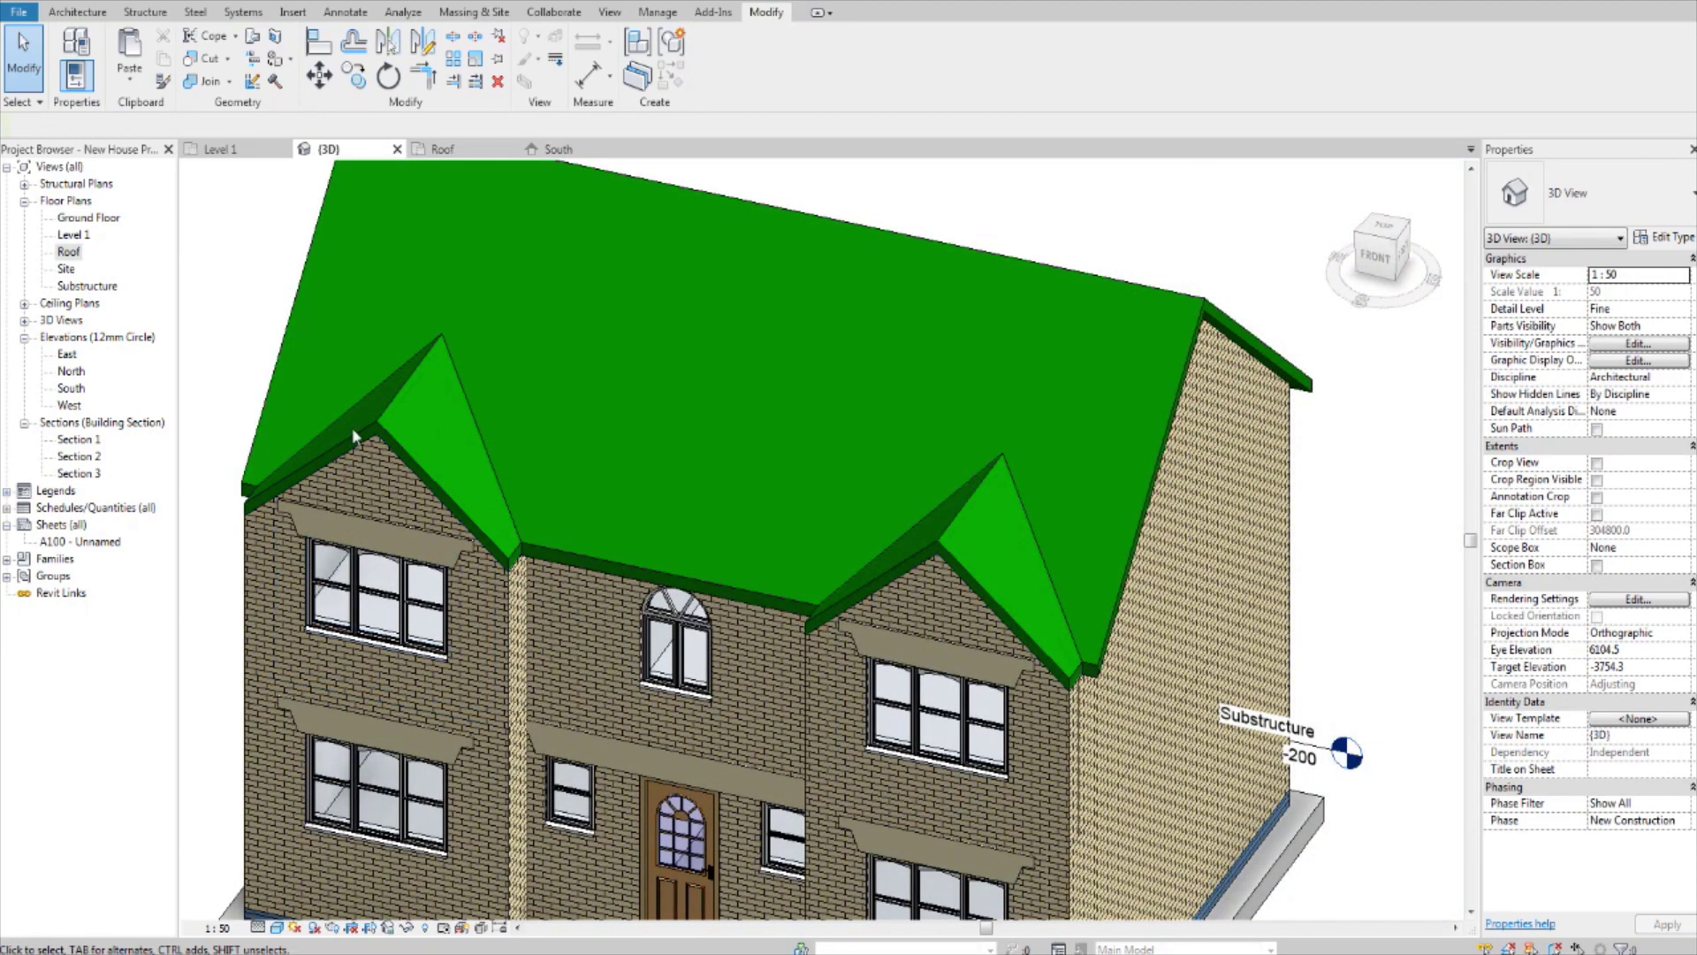